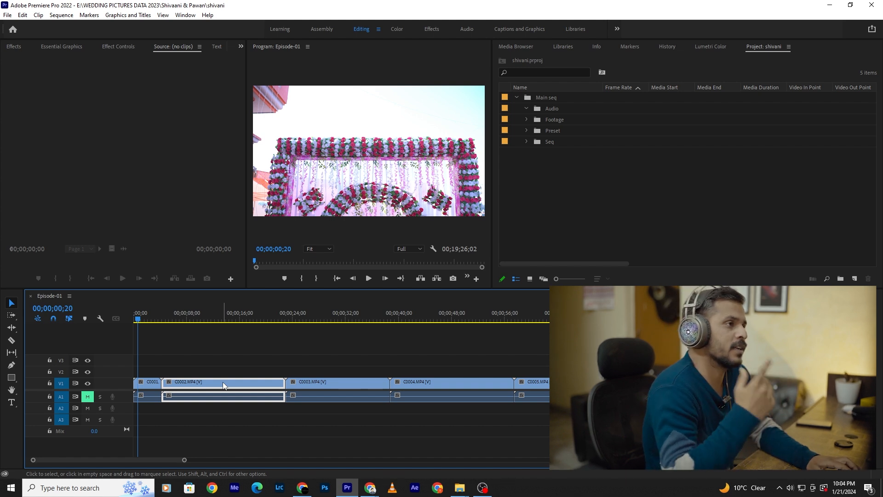
- Select the C0001.MP4 clip at the start of the Episode-01 timeline
scroll(224, 387, up, 3)
scroll(224, 387, up, 2)
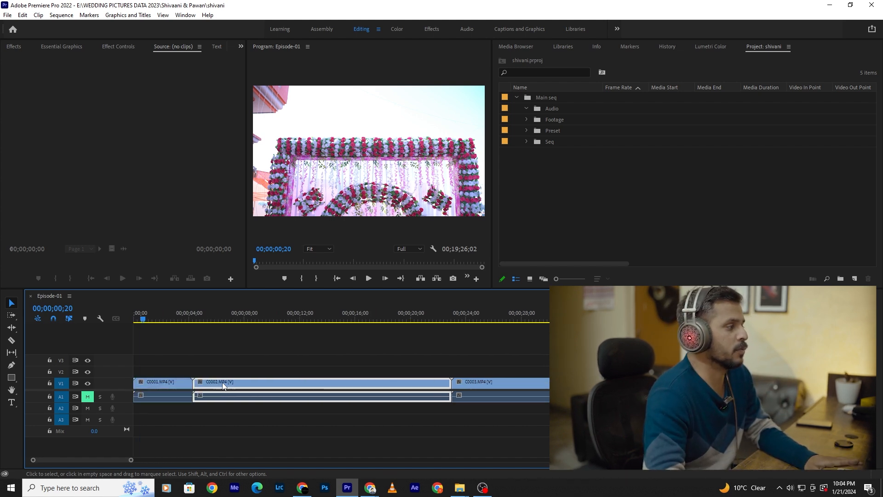
click(143, 350)
scroll(155, 352, up, 2)
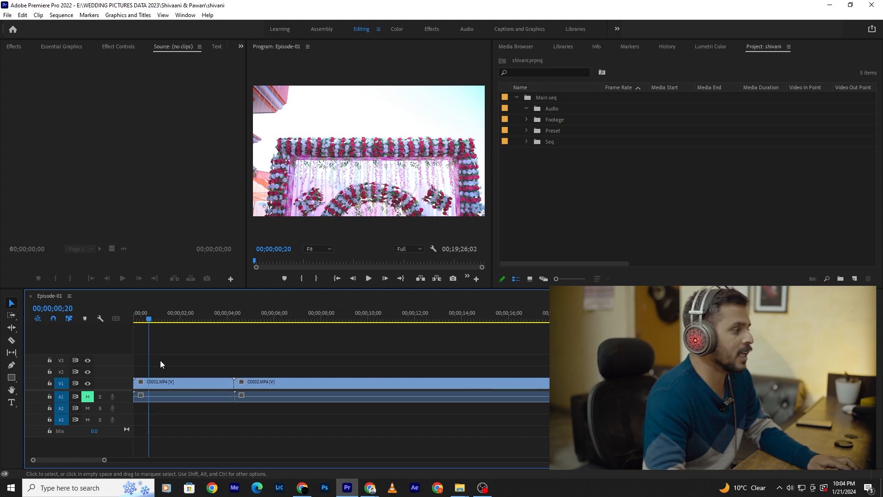
click(193, 398)
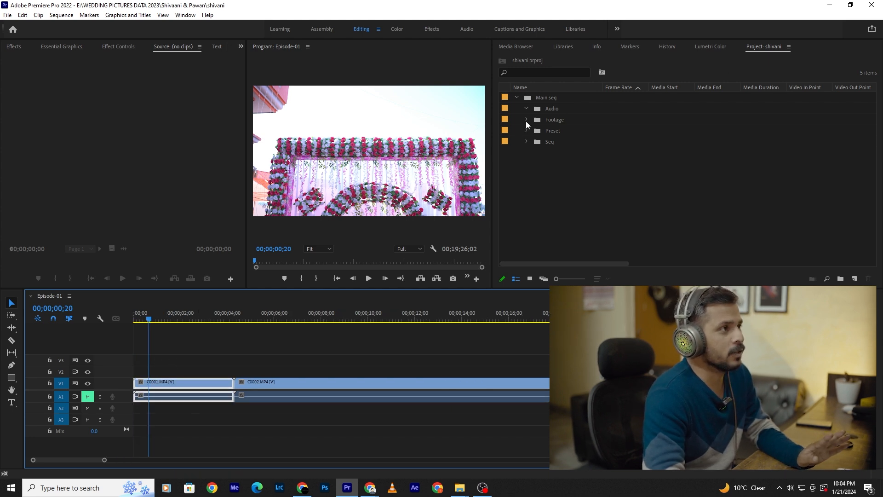
- Import the Beneath the Moonlight and Family Album music files from the Downloads folder into the Audio bin
click(548, 113)
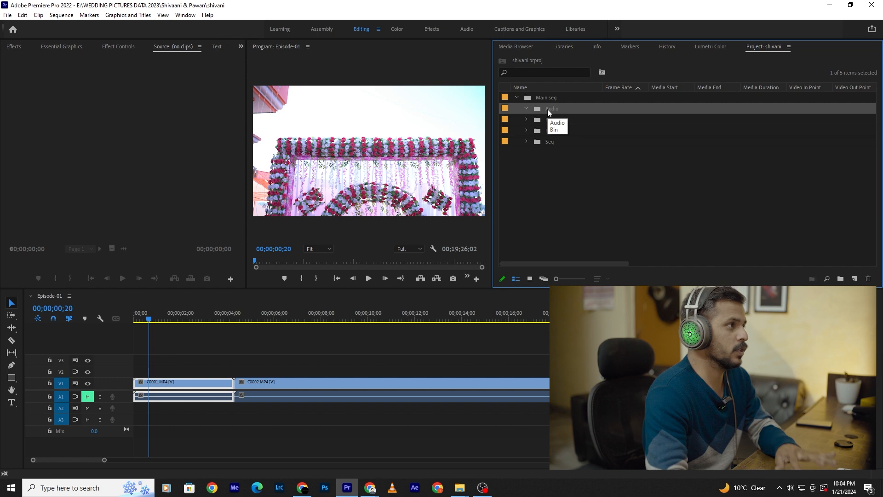
key(ctrl+i)
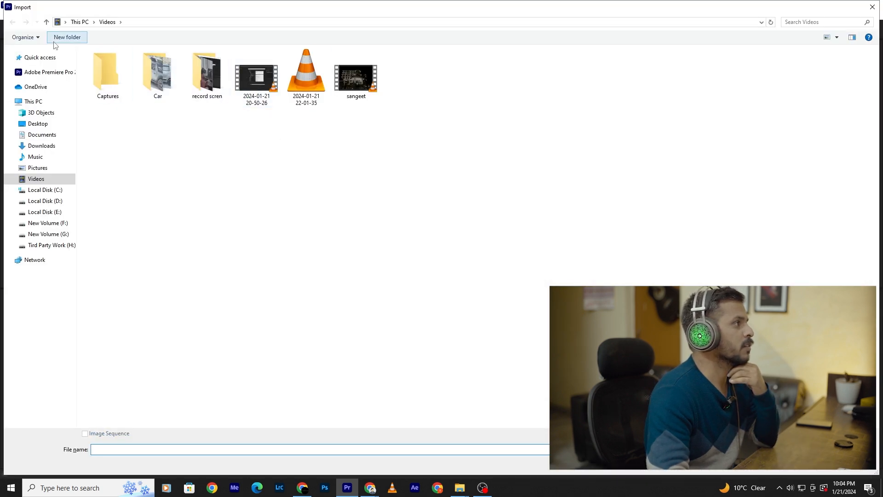
click(41, 146)
click(108, 89)
ctrl+click(157, 89)
click(828, 468)
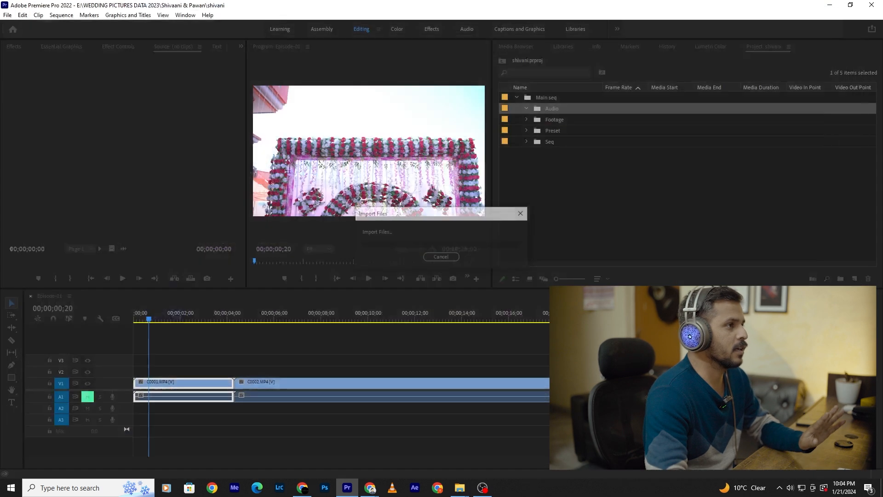
click(588, 184)
- Move the C0001.MP4 audio down to track A2 and back up to track A1
click(150, 317)
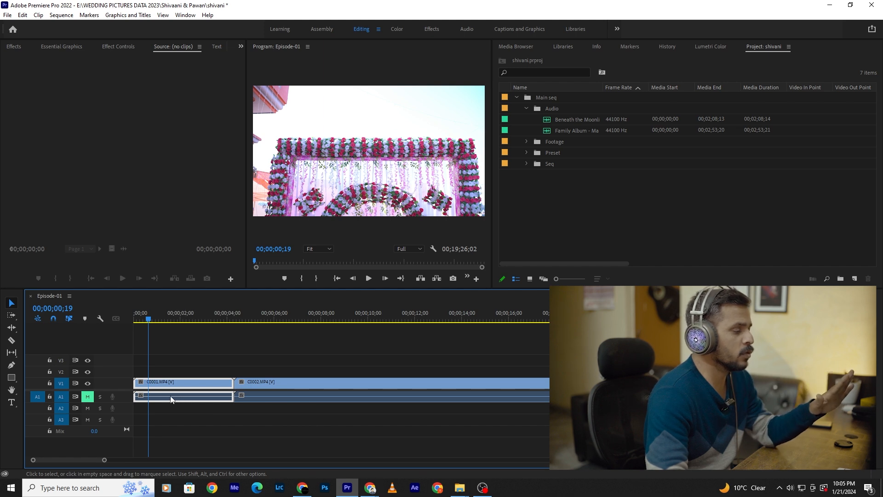
drag(161, 400, 162, 415)
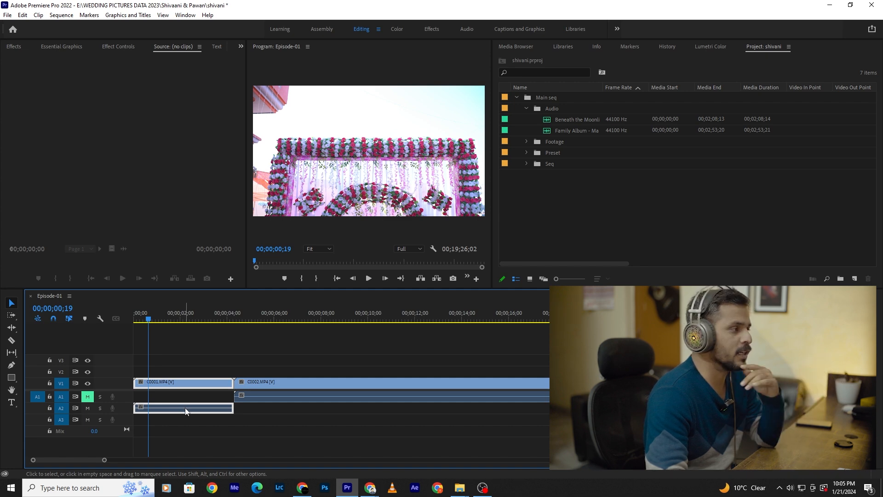
drag(186, 410, 187, 400)
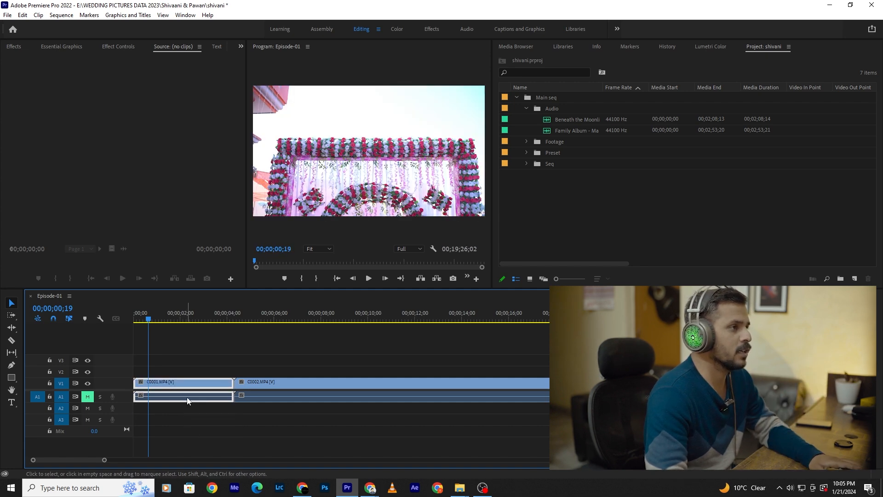
- Open both imported music tracks in the source monitor and listen to part of Family Album
double_click(550, 120)
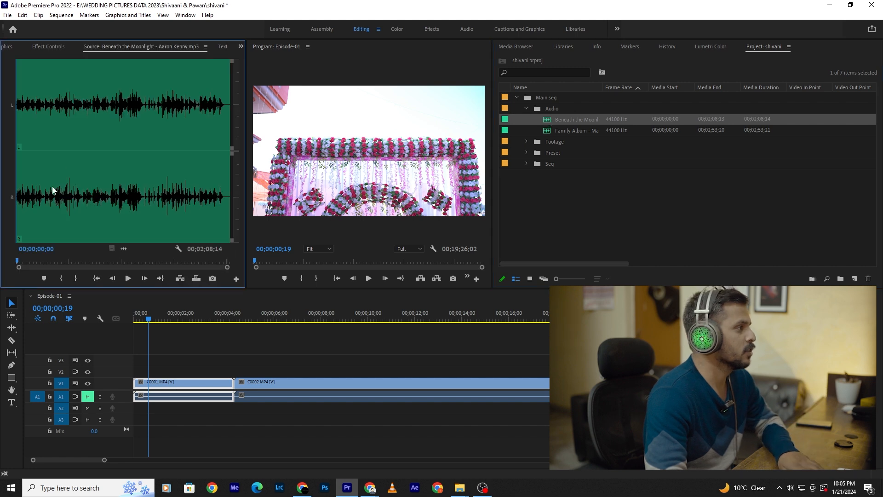
double_click(550, 132)
key(space)
click(57, 260)
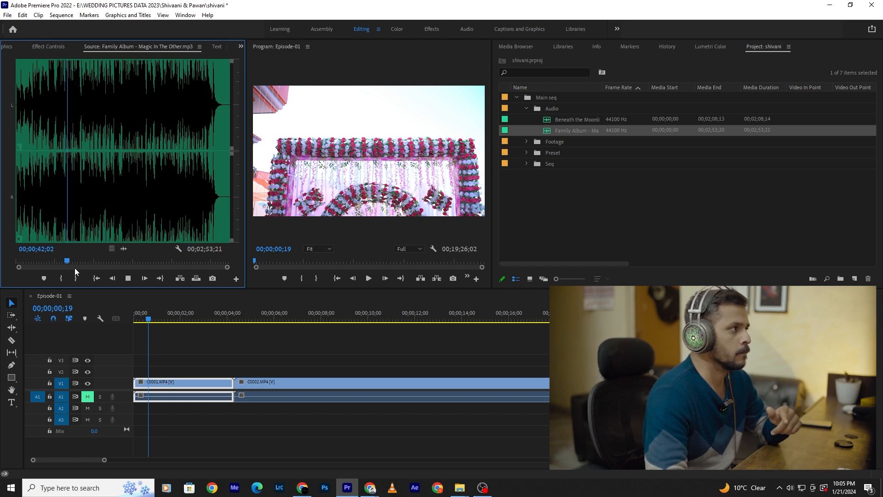
key(space)
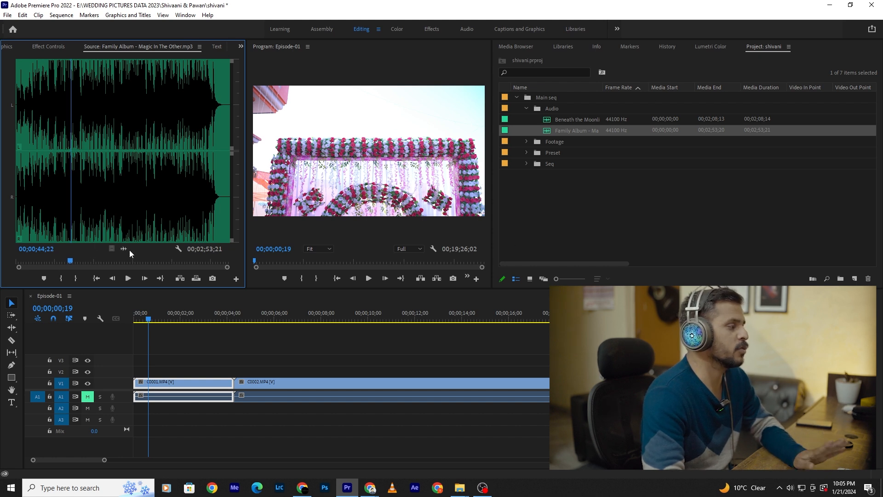
- Place the Family Album track on audio track A3 at the start of the timeline
drag(150, 325, 138, 417)
scroll(180, 412, up, 6)
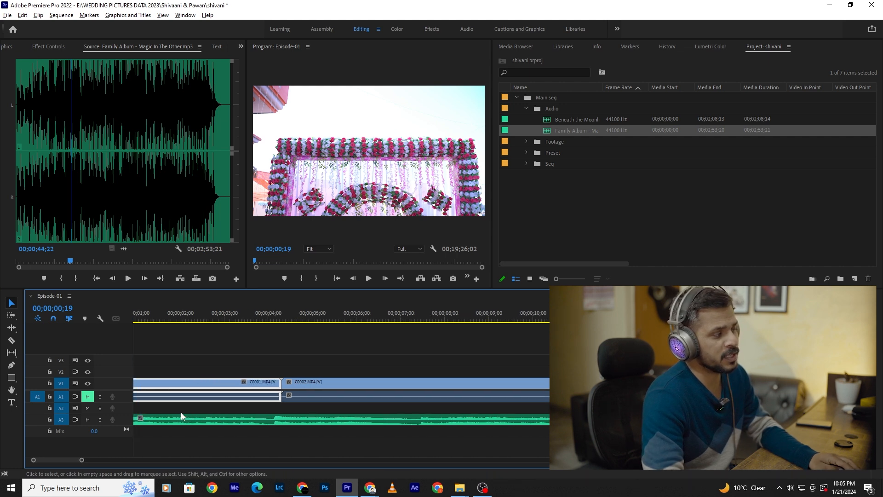
scroll(199, 396, down, 2)
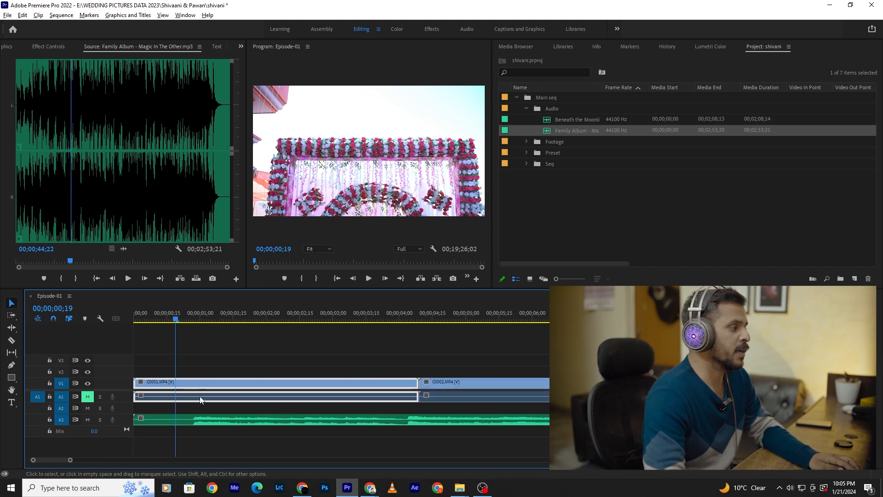
- Preview the opening of the sequence with the music and move the playhead to 00;00;01;03 over the C0001.MP4 clip
click(214, 424)
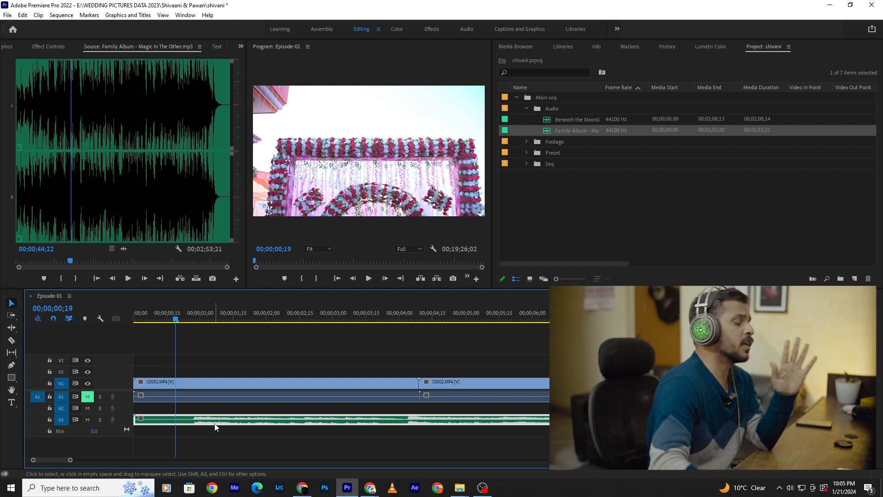
key(space)
click(200, 381)
drag(214, 338, 208, 373)
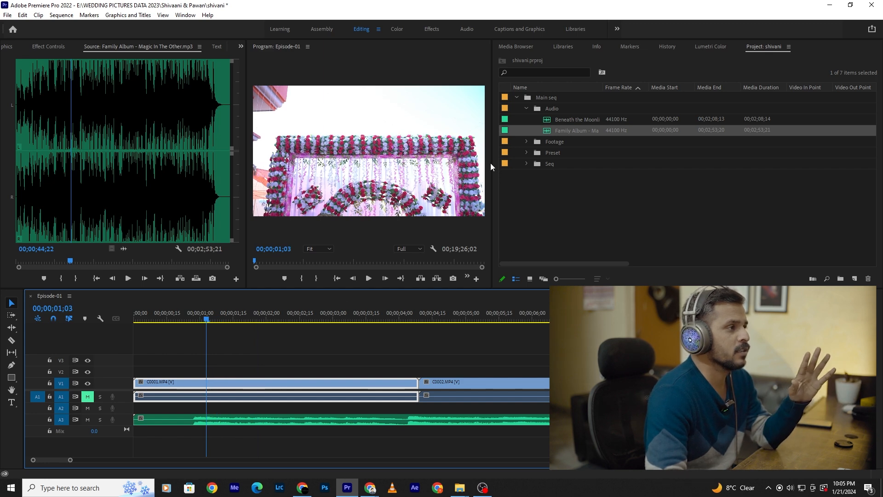
- Enlarge the program monitor by shrinking the panels around it, and shift the divider between video and audio tracks upward
drag(493, 163, 720, 196)
drag(246, 125, 187, 141)
drag(458, 288, 463, 307)
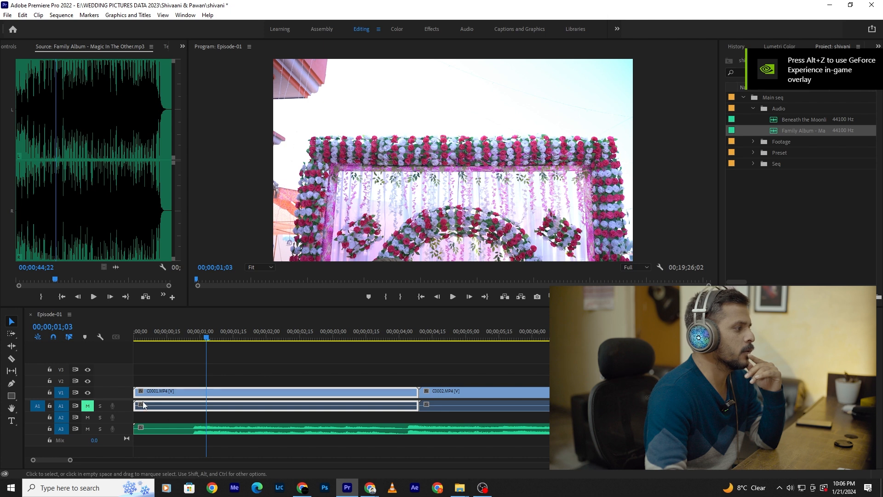
drag(128, 399, 128, 382)
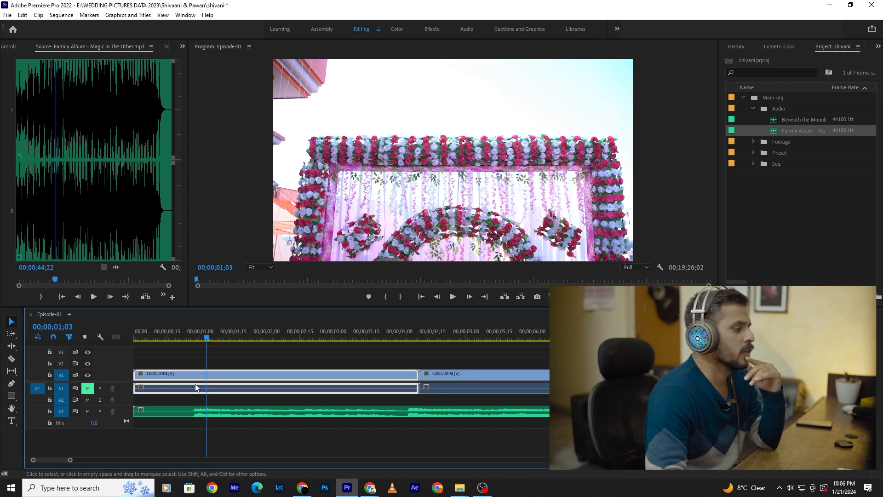
- Try ripple trimming the start of the sequence up to 00;00;02;15, and undo the trim
drag(208, 338, 301, 344)
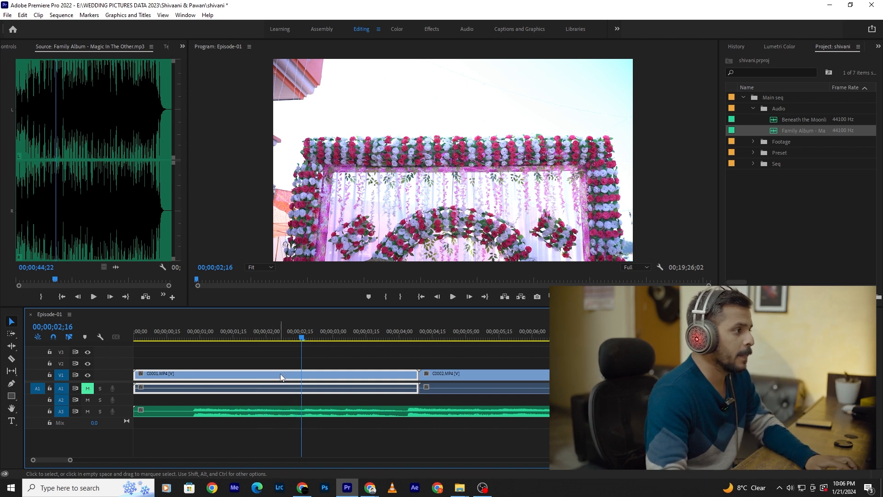
click(299, 340)
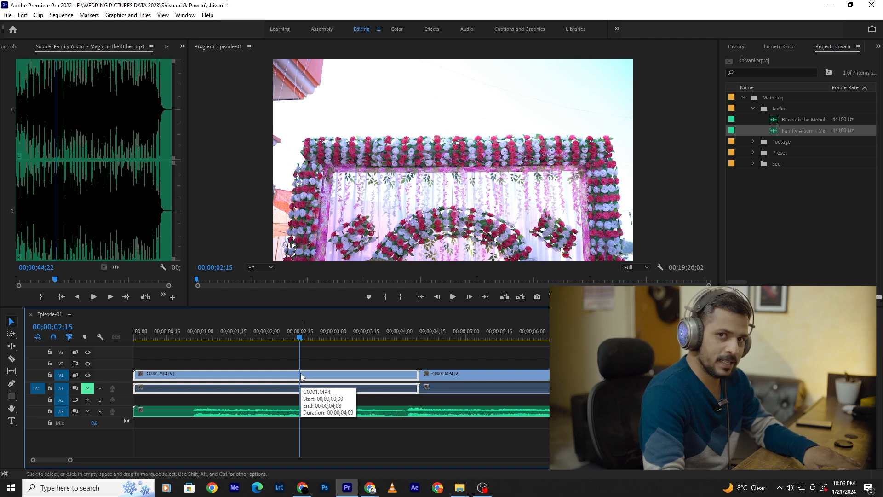
key(q)
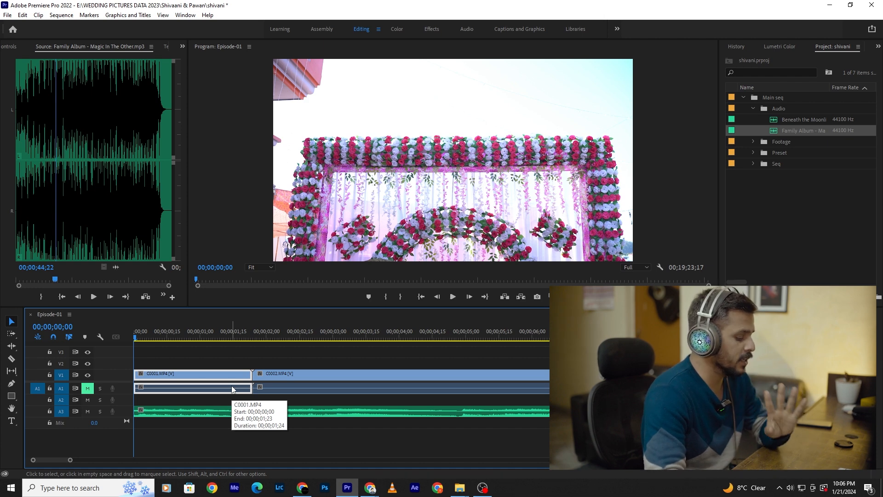
key(ctrl+z)
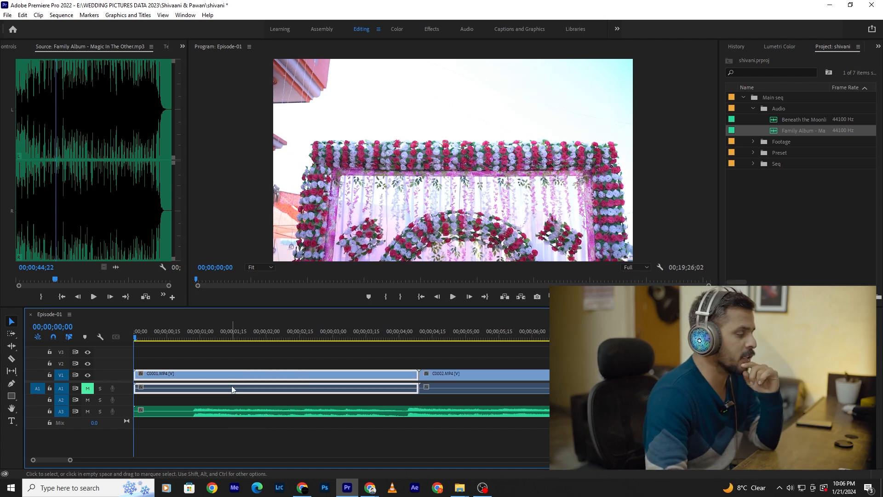
- Try ripple trimming the start of the sequence up to 00;00;01;27, check the music clip on A3, and undo the trim
click(143, 337)
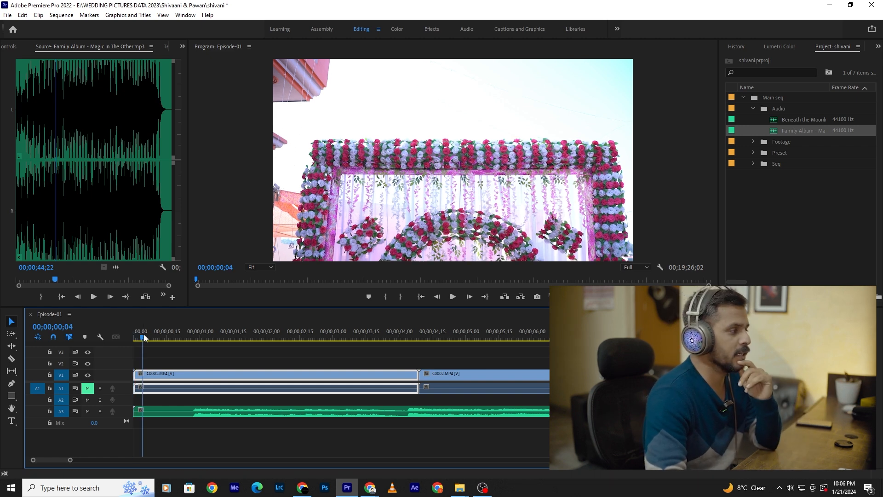
drag(159, 338, 261, 338)
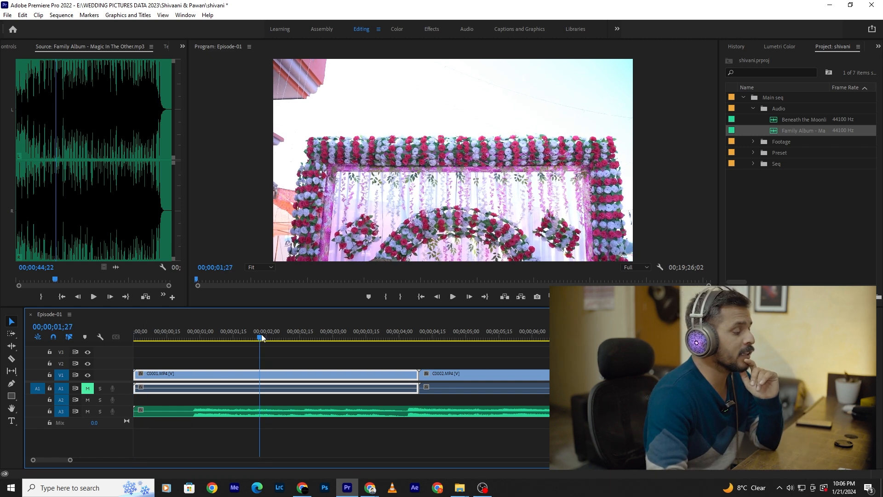
click(263, 410)
click(276, 383)
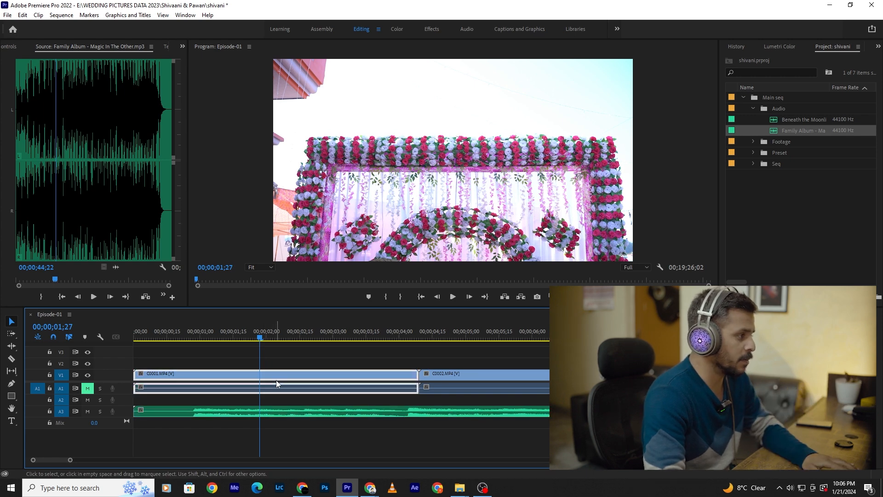
key(q)
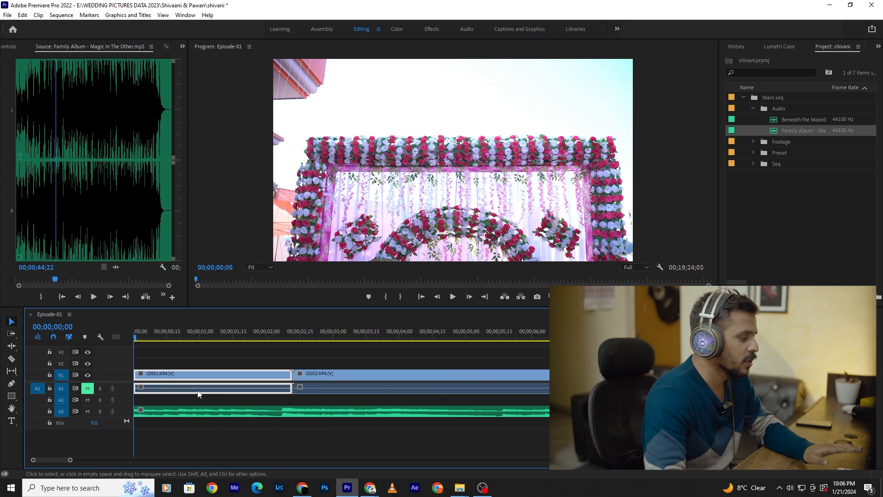
click(187, 416)
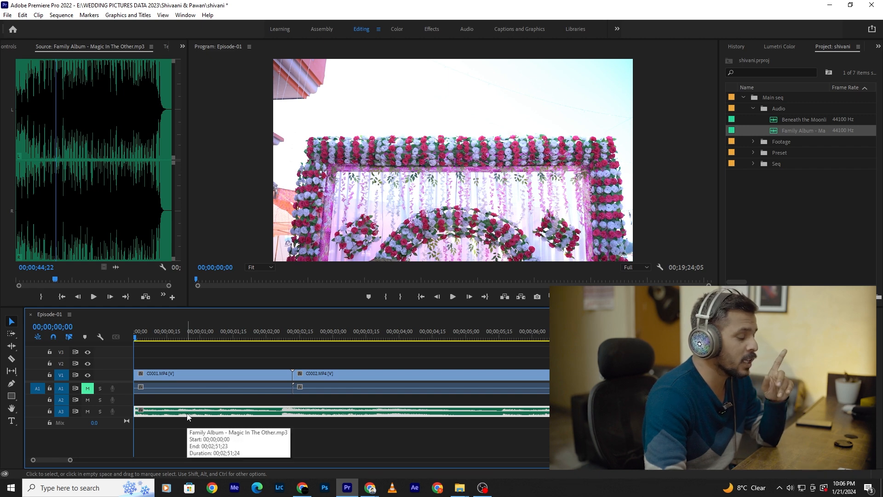
click(236, 409)
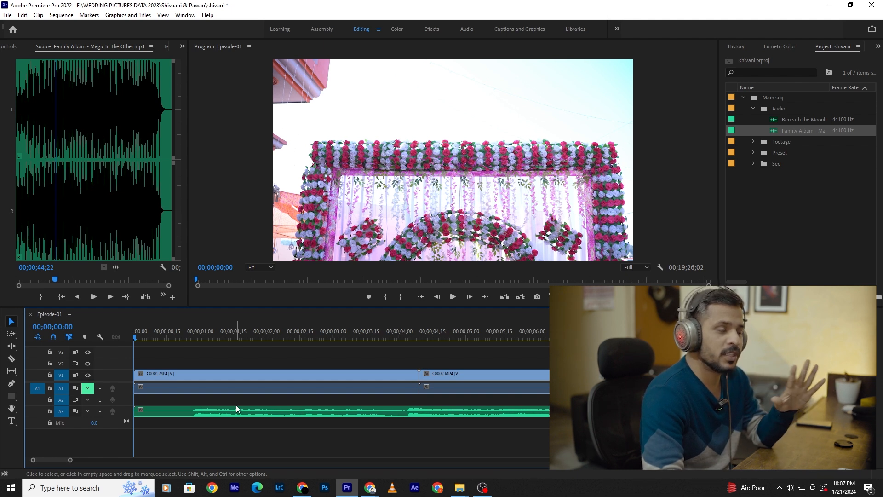
- Try trimming the quiet beginning off the Family Album clip at about 00;00;00;27 and moving it to the timeline start, and undo both changes
click(236, 407)
scroll(193, 406, up, 2)
scroll(190, 407, up, 1)
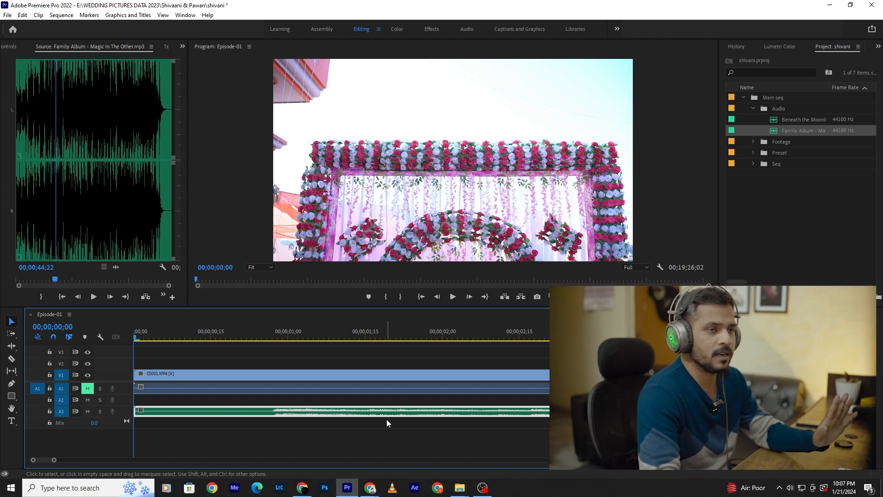
scroll(275, 404, up, 2)
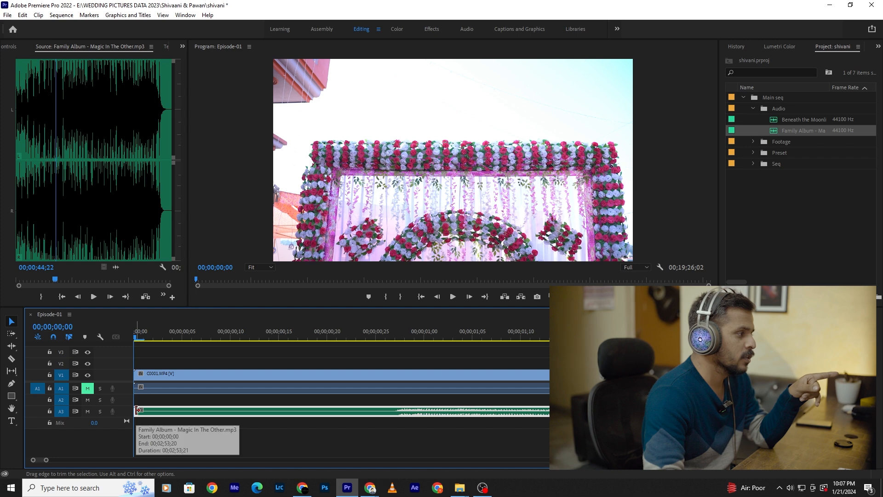
drag(137, 410, 394, 421)
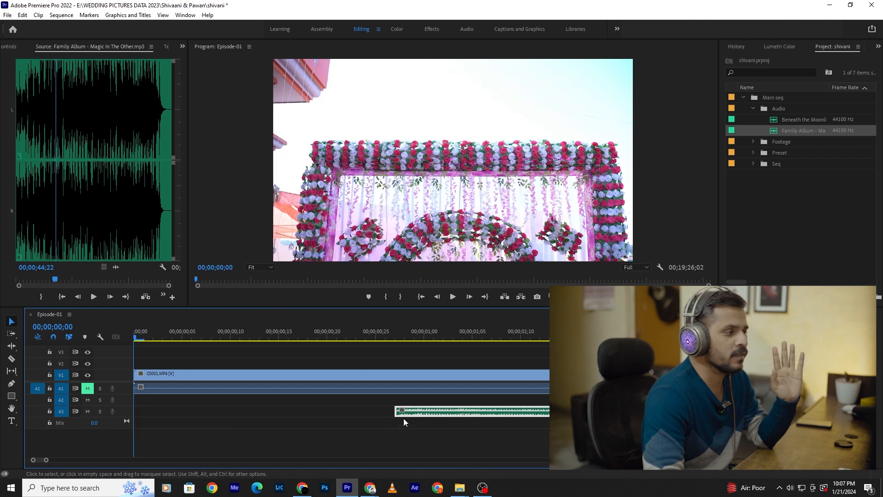
drag(445, 412, 179, 411)
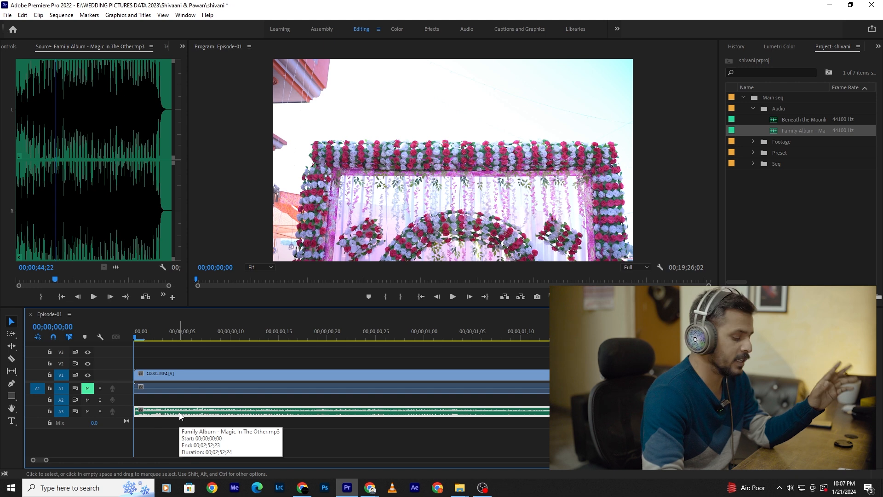
key(ctrl+z)
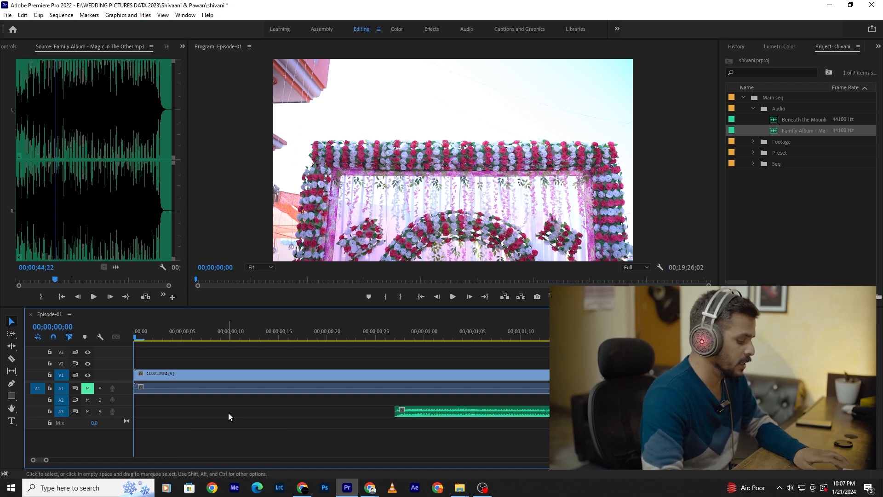
key(ctrl+z)
- Split the Family Album clip on track A3 with the Razor tool at about 00;00;00;27, where the audible music begins
click(400, 409)
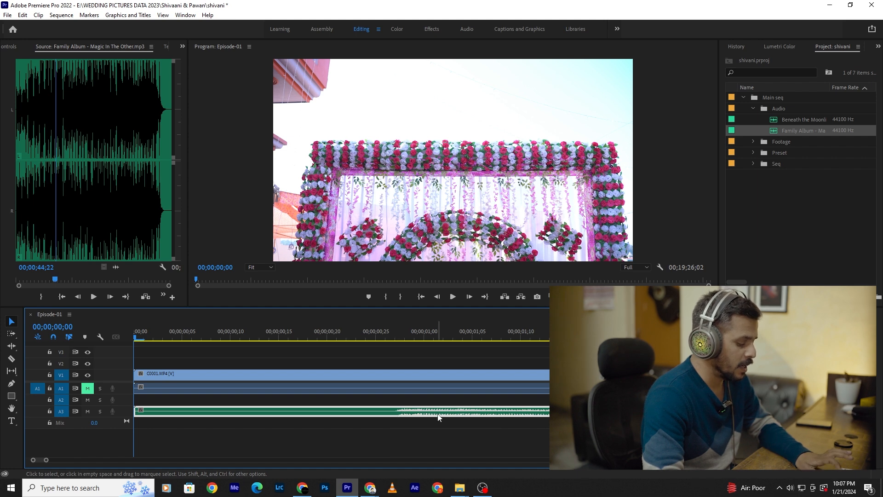
key(c)
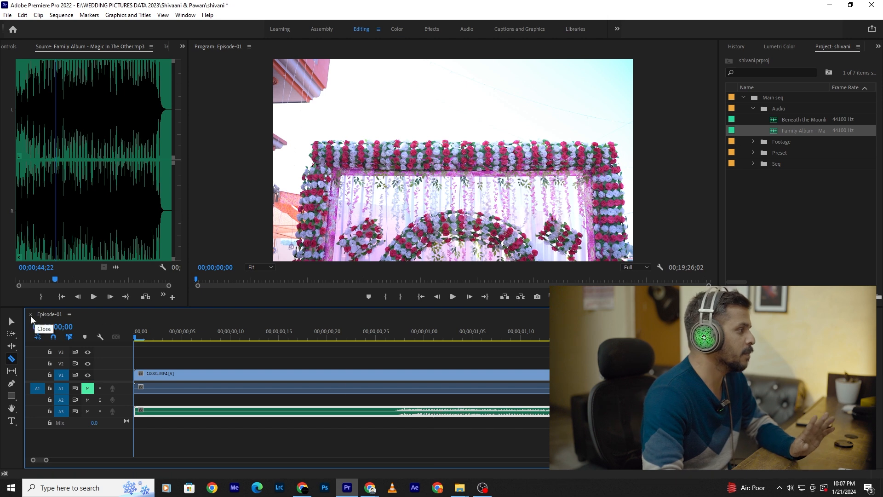
click(11, 321)
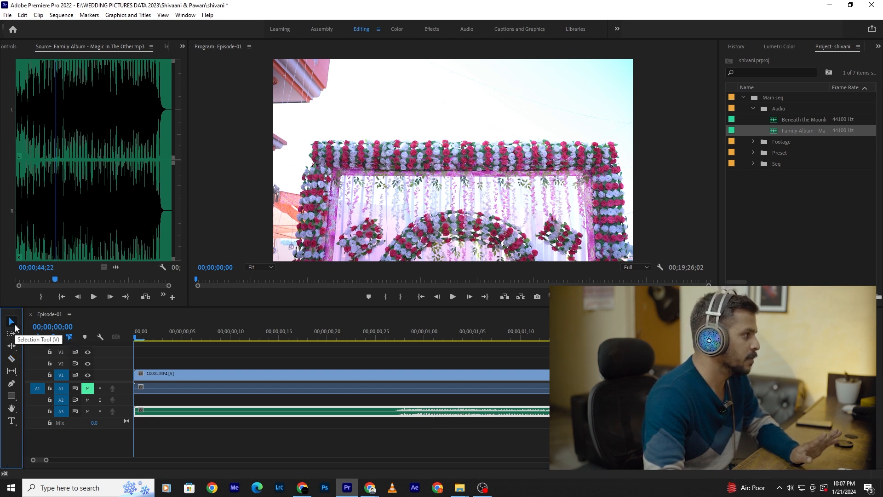
click(377, 414)
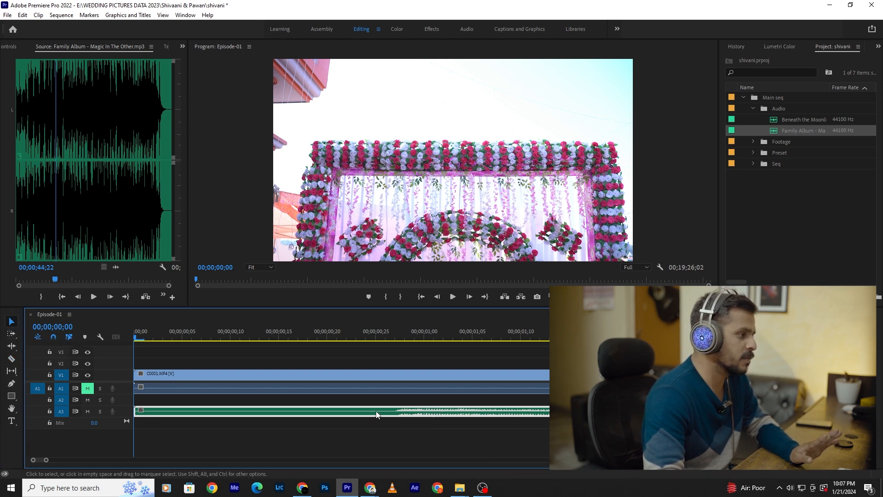
click(11, 359)
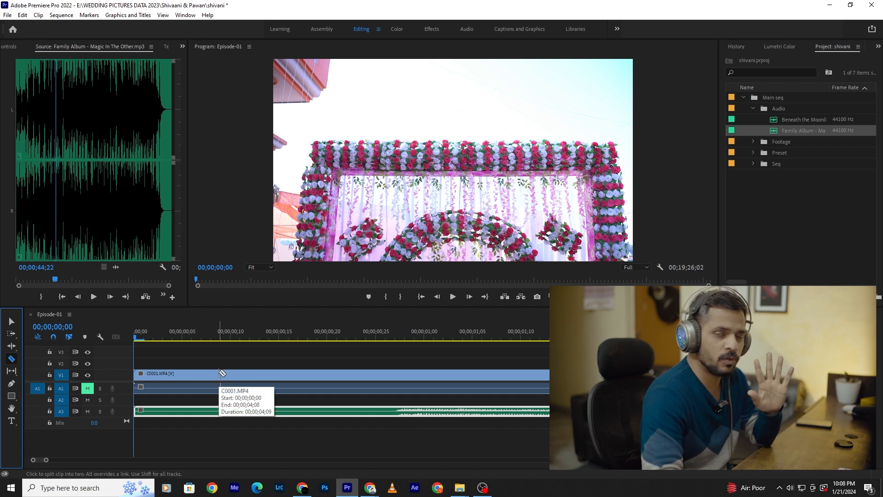
click(393, 413)
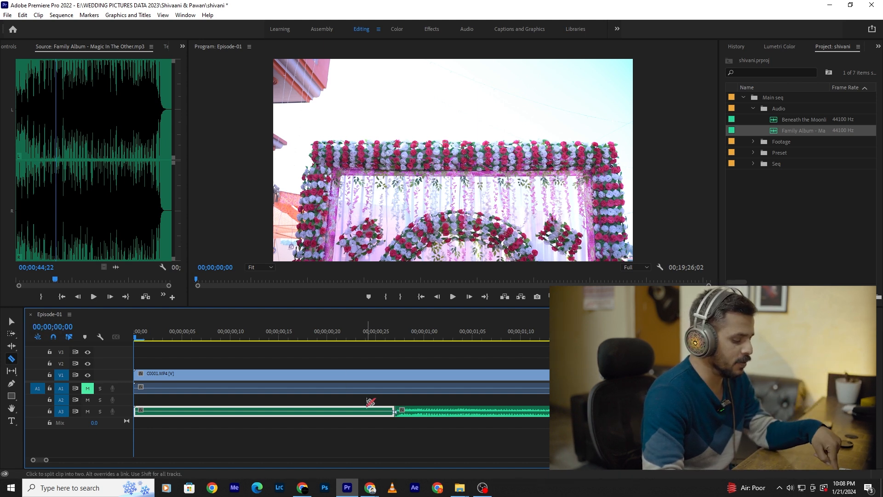
- Delete the quiet opening piece of the music on A3 and move the remaining clip to the start of the timeline
key(v)
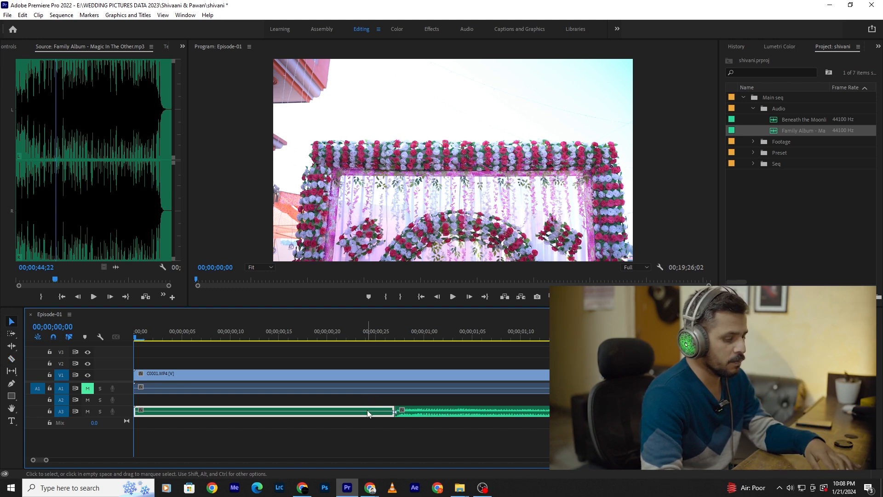
key(Delete)
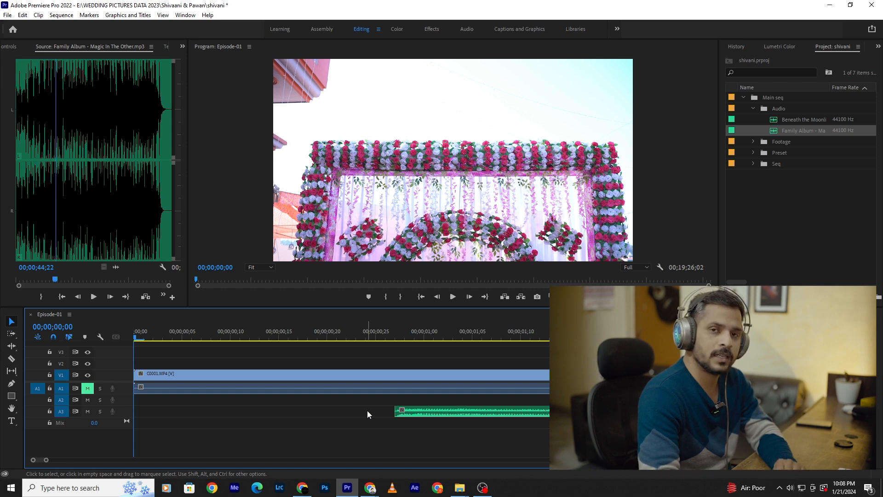
click(367, 411)
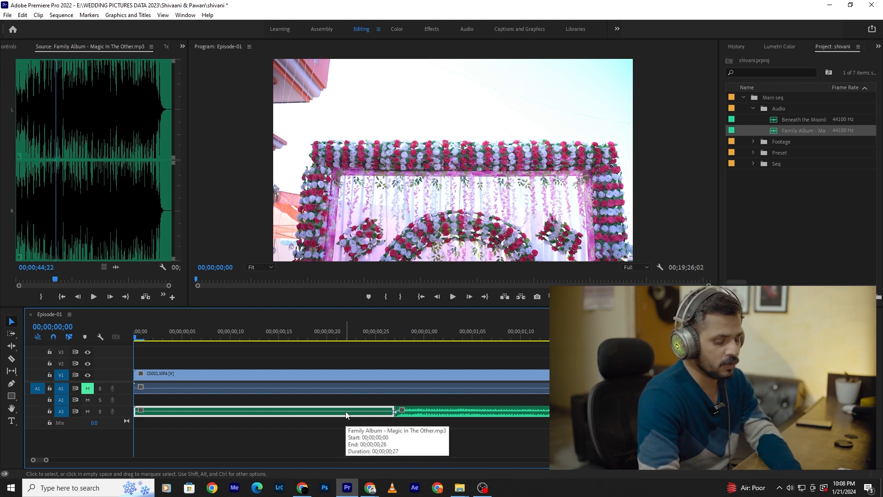
key(Delete)
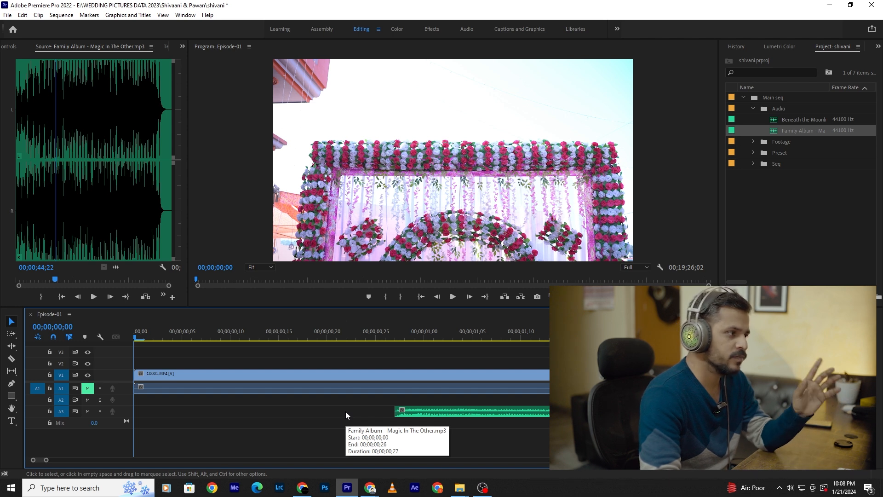
drag(457, 410, 173, 416)
- Play the first seconds of the sequence to check the shortened music against the footage
key(=)
key(space)
key(space)
key(minus)
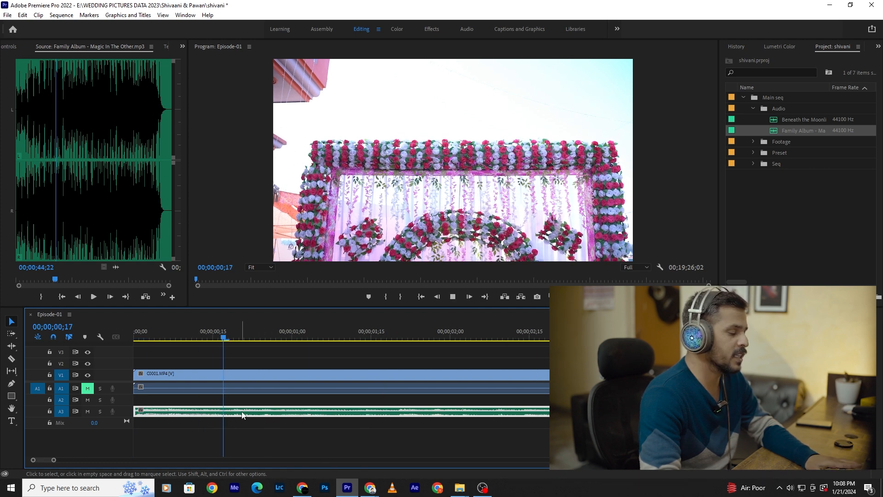
key(space)
key(=)
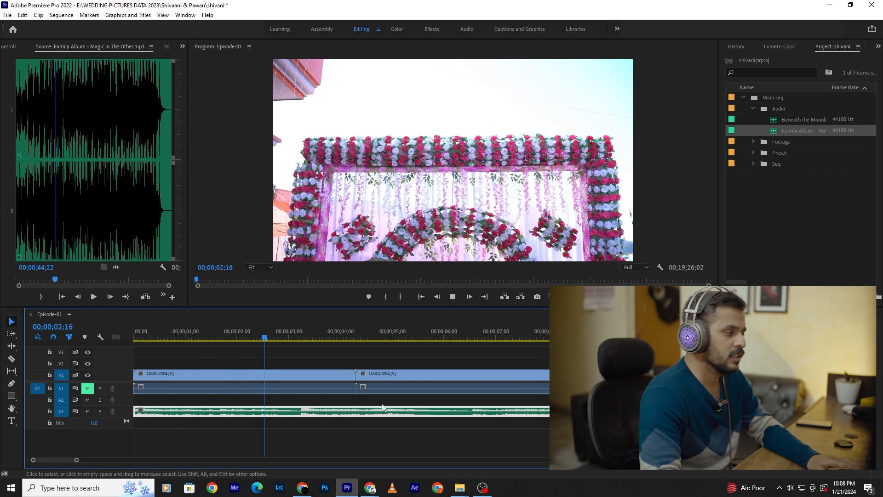
drag(275, 336, 280, 336)
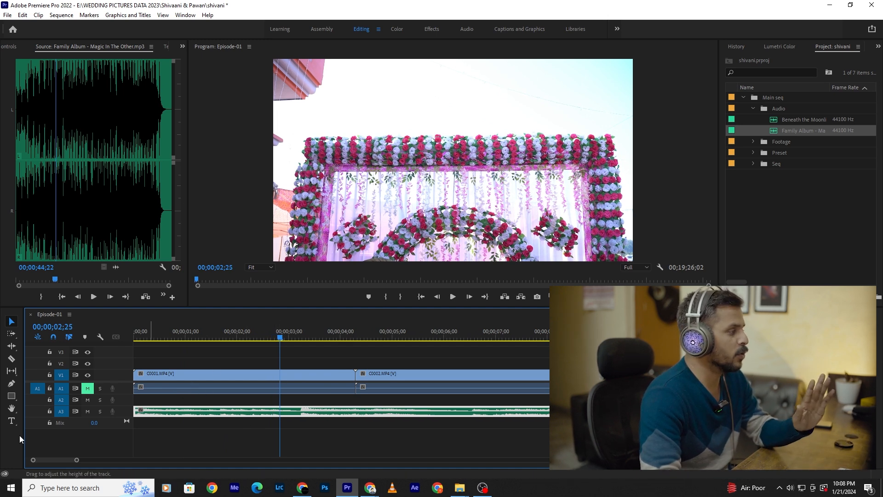
- Lock audio track A3 and ripple trim the start of the first clip, C0001.MP4, up to 00;00;02;28
click(50, 411)
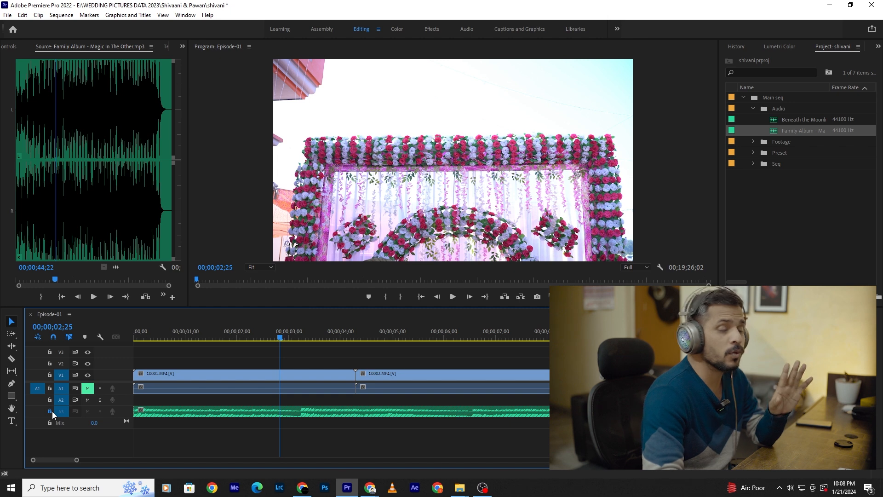
click(243, 377)
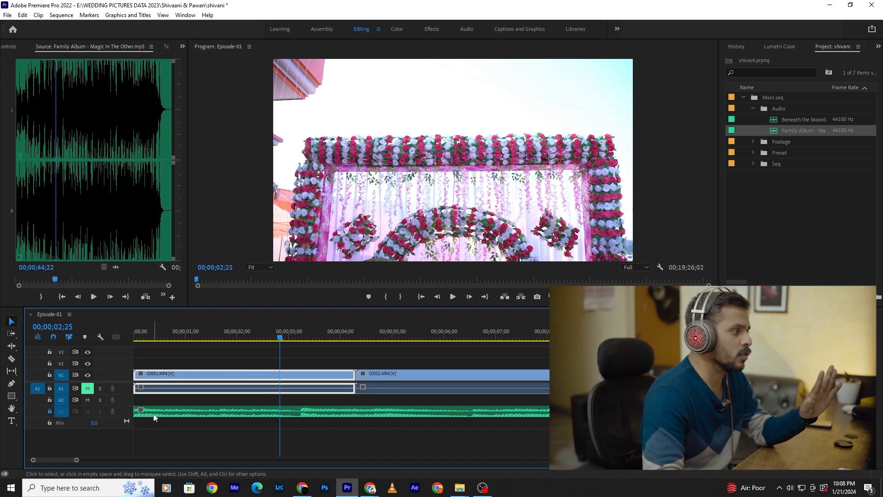
click(153, 336)
key(Home)
key(=)
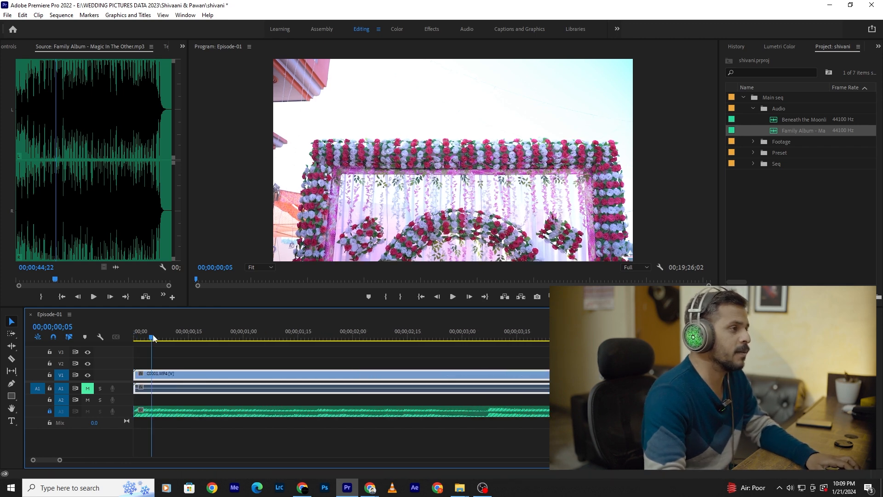
drag(207, 336, 476, 382)
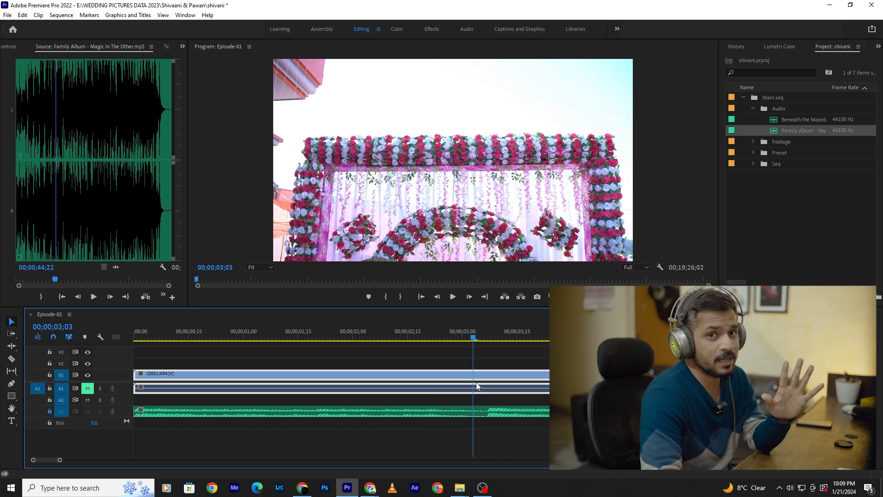
drag(476, 382, 457, 391)
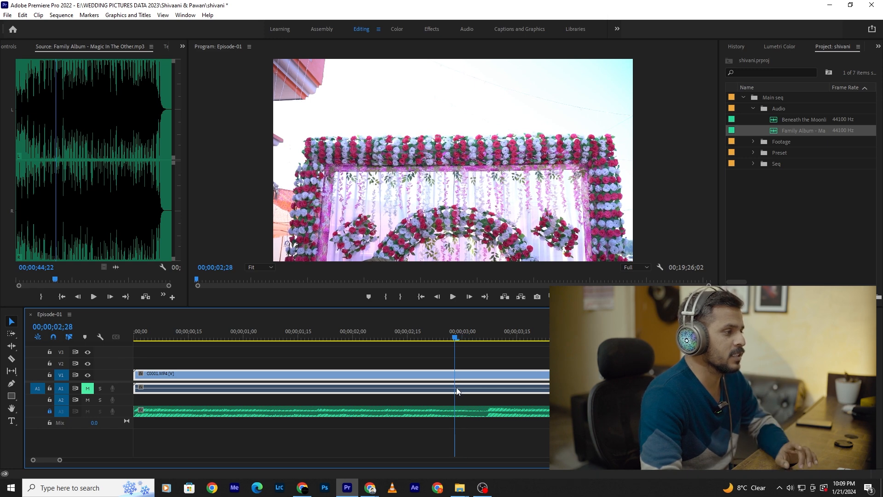
scroll(461, 359, down, 3)
scroll(377, 365, up, 2)
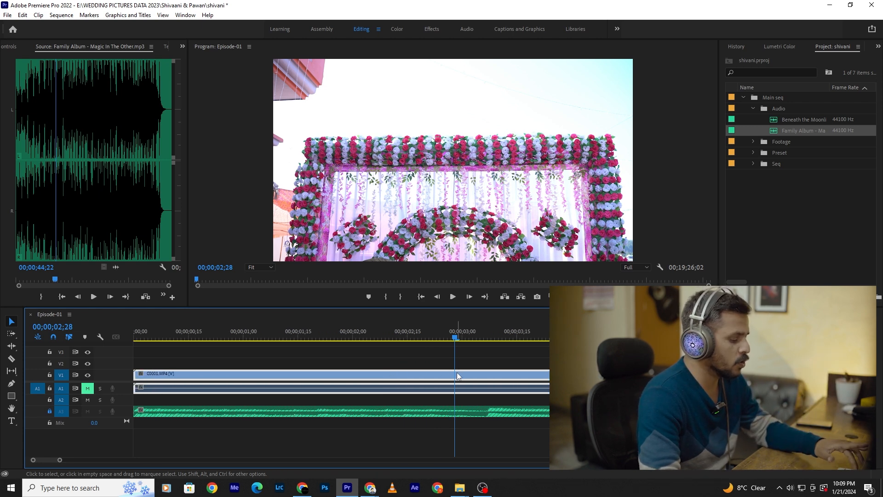
key(q)
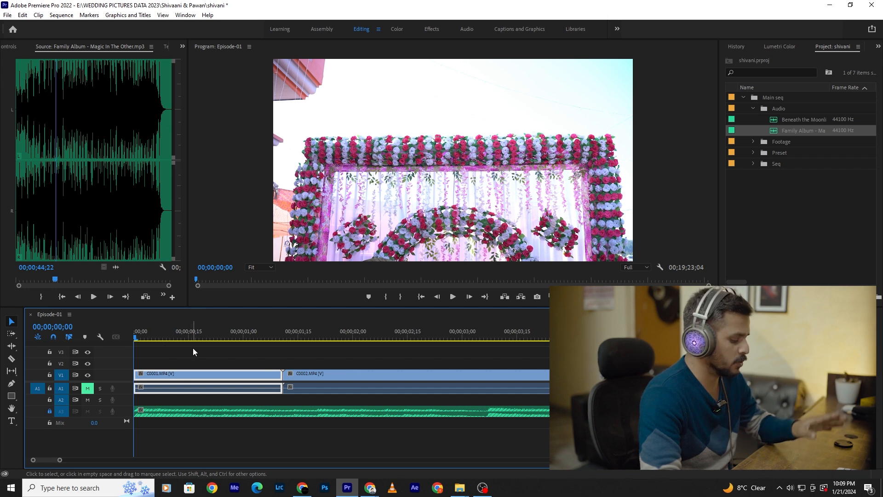
- Undo the ripple trim and the change before it, and redo both
key(ctrl+z)
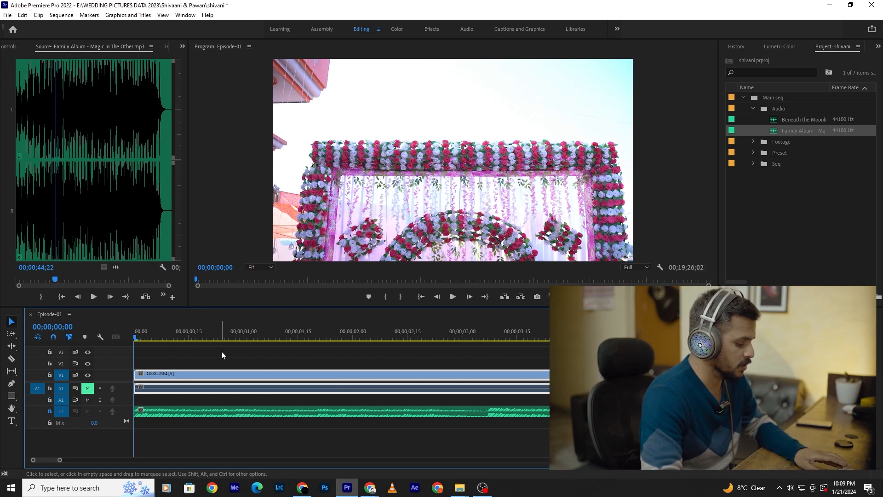
key(ctrl+z)
key(ctrl+shift+z)
key(ctrl+shift+z)
- Play and scrub through the start of the sequence to find where C0001.MP4 should end against the music
key(space)
key(space)
key(=)
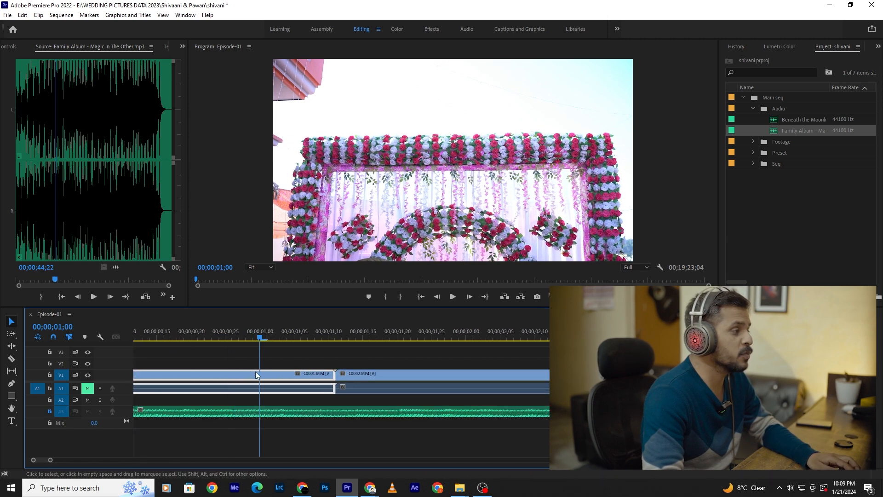
scroll(239, 354, up, 3)
drag(159, 330, 288, 337)
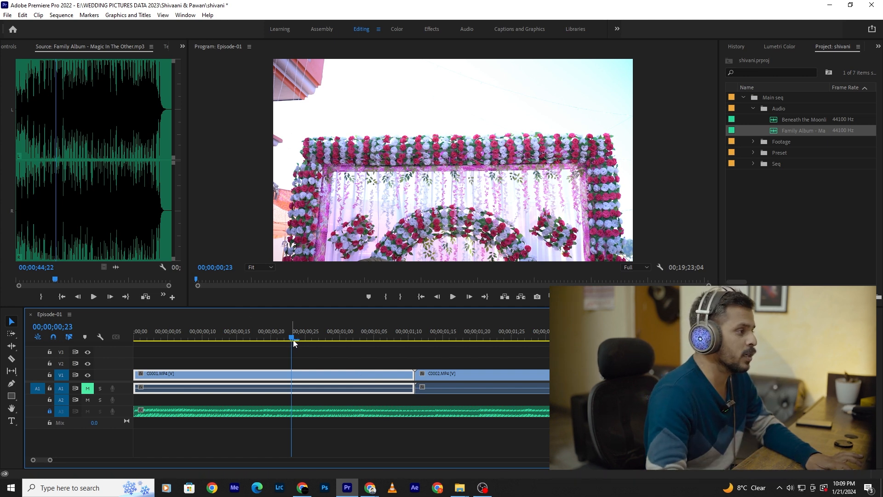
drag(296, 338, 161, 340)
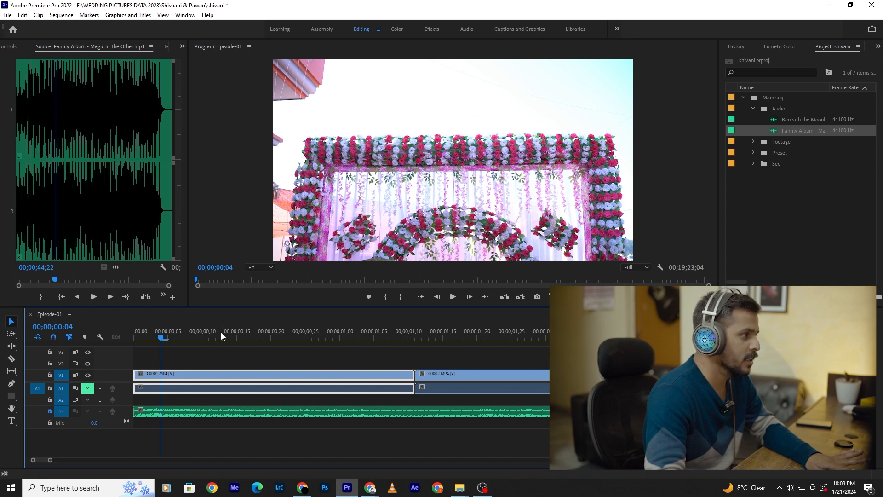
key(Home)
key(space)
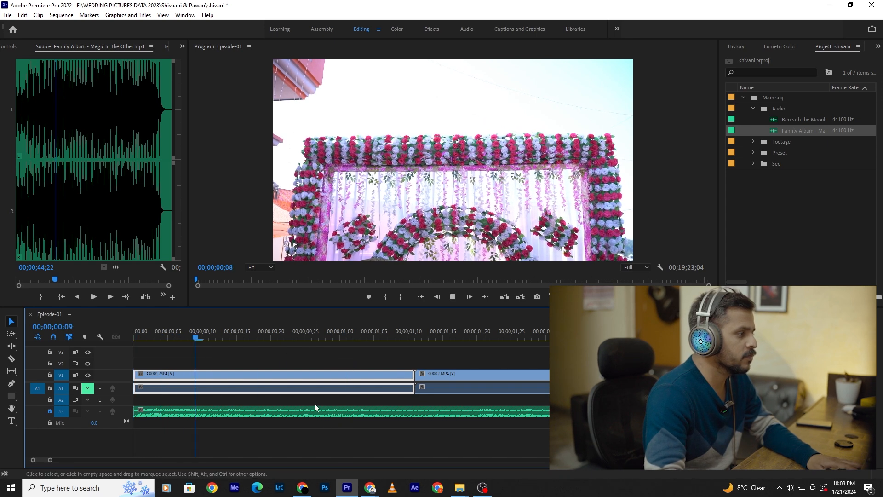
key(space)
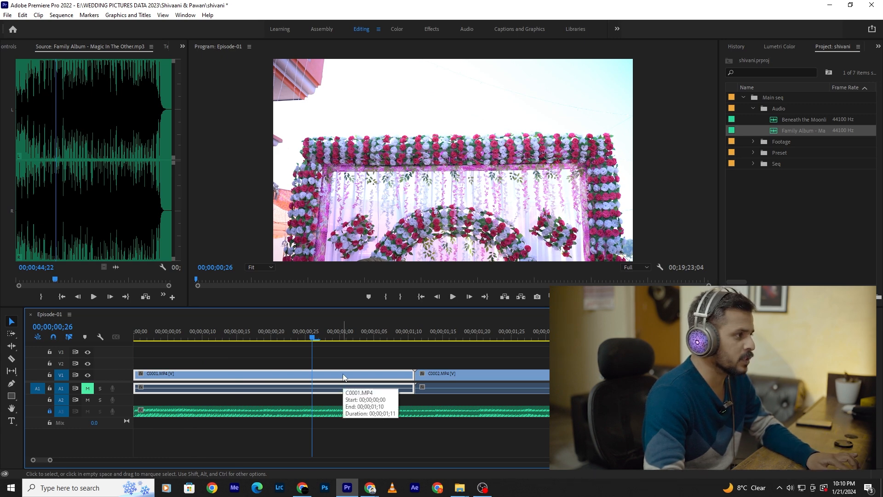
- Try ripple trimming the end of C0001.MP4 back to 00;00;00;26, preview the cut, and undo the trim
key(w)
click(245, 335)
key(space)
key(space)
click(245, 332)
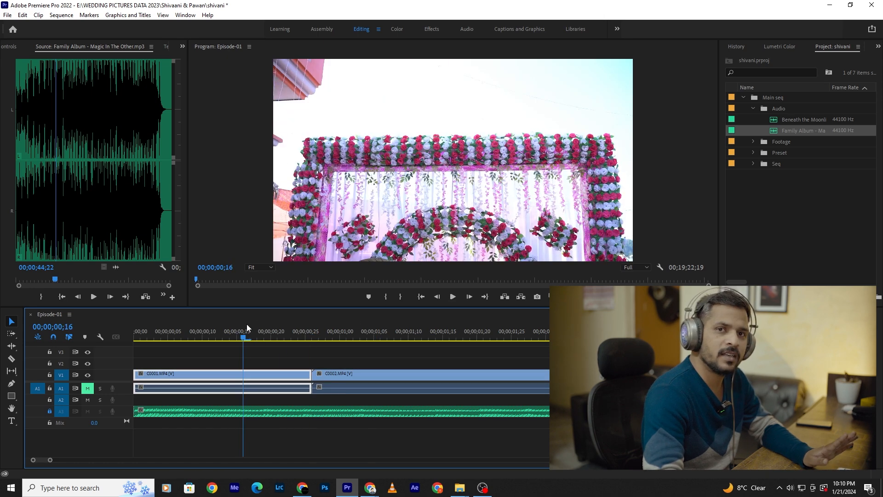
key(ctrl+z)
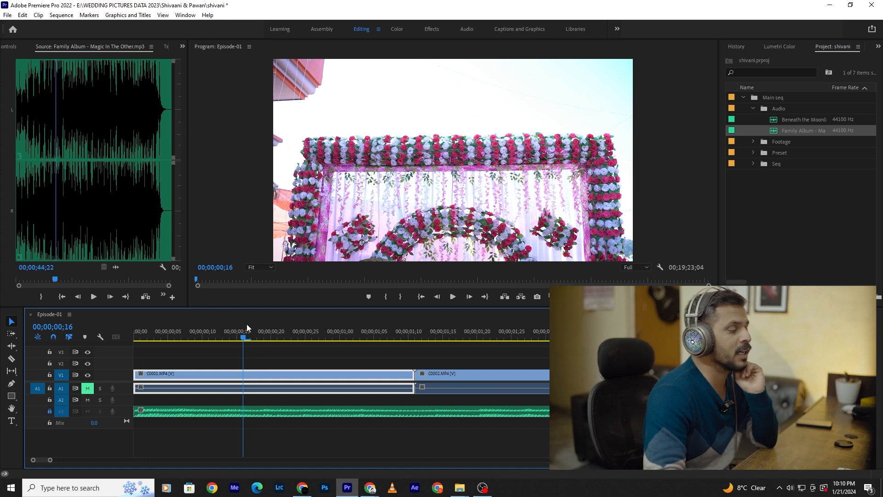
- Try splitting the first clip, C0001.MP4, with the Razor tool at 00;00;00;27
click(359, 412)
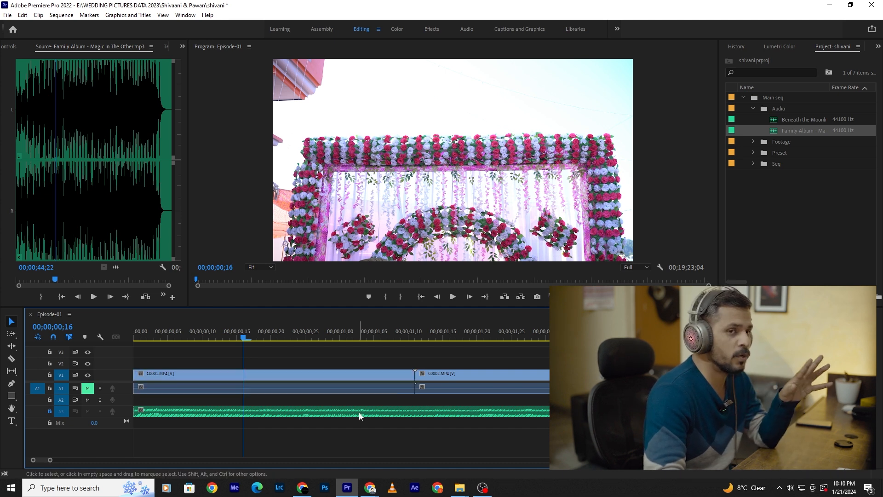
click(344, 378)
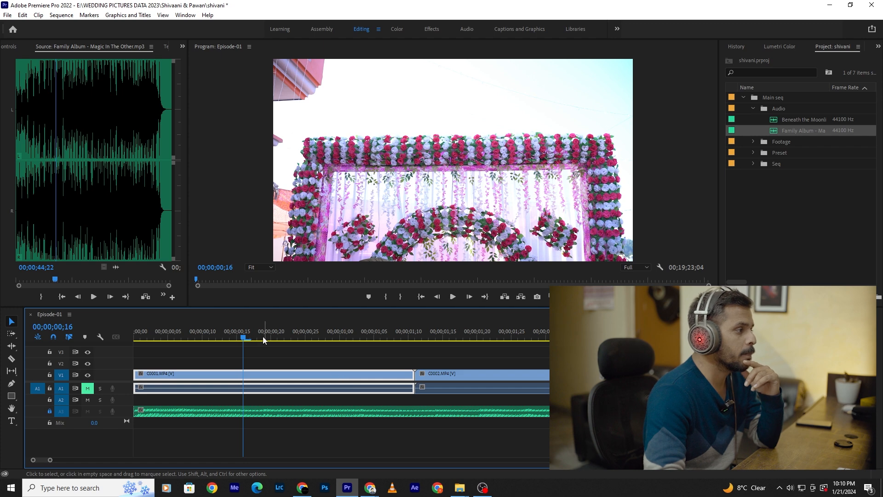
drag(263, 340, 313, 338)
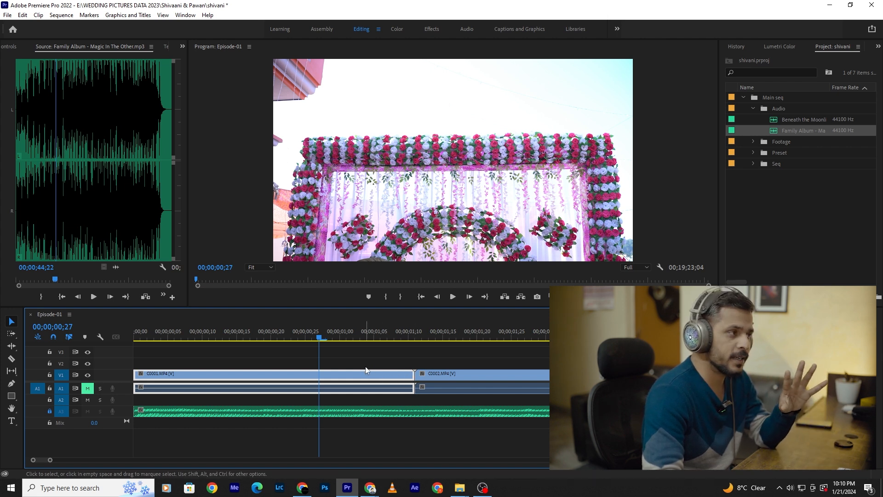
key(c)
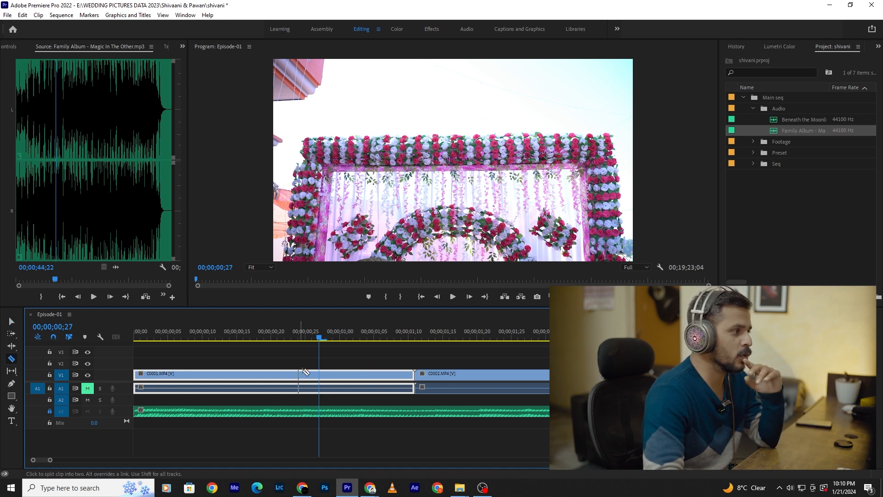
click(319, 374)
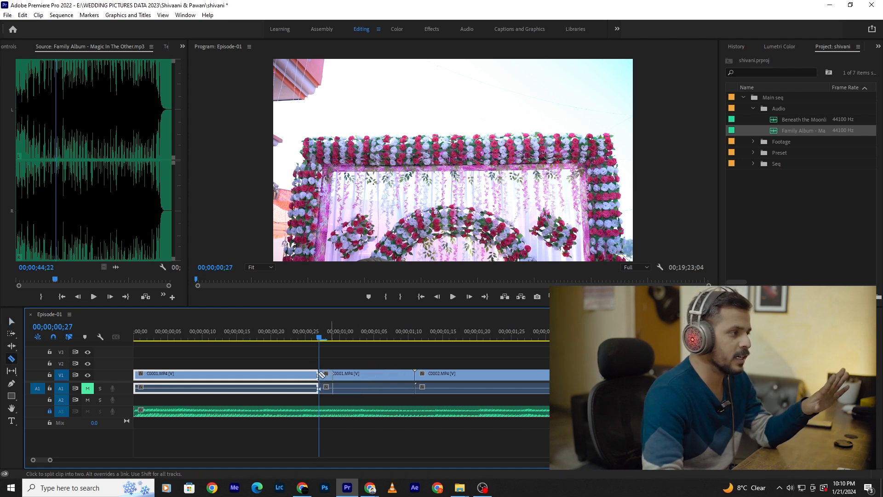
key(v)
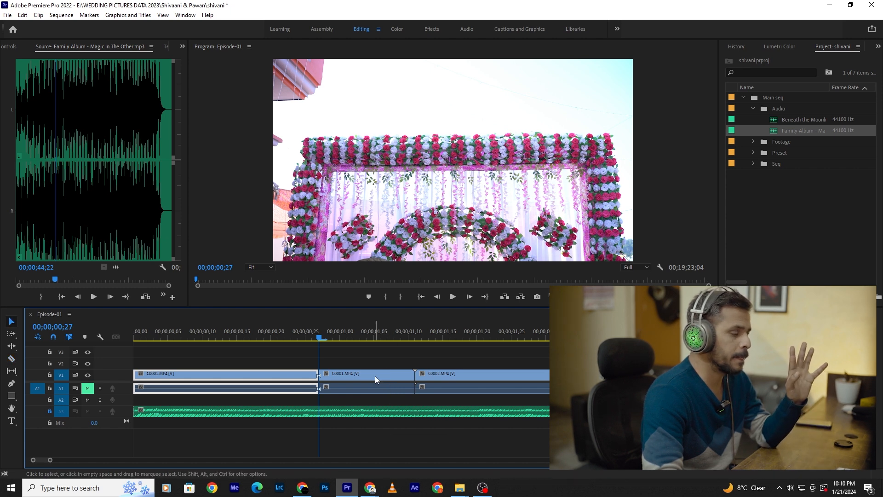
- Delete the split-off end piece of C0001.MP4 and close the gap before C0002.MP4
click(375, 376)
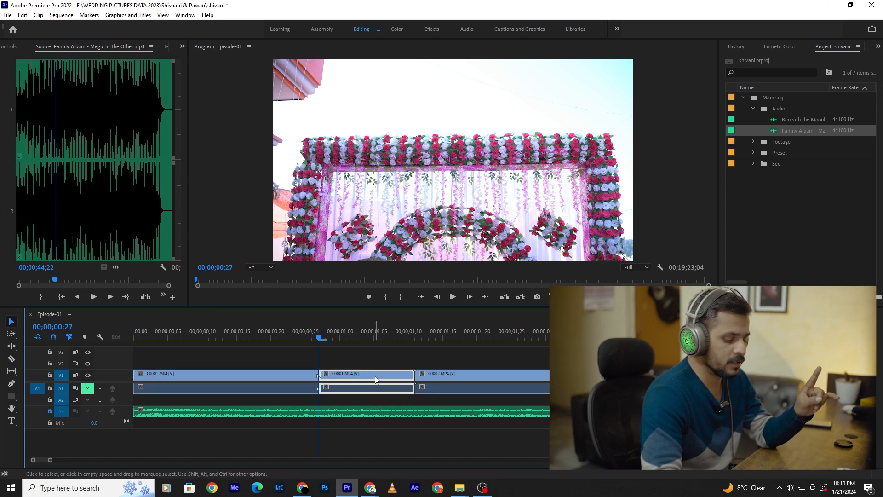
key(Delete)
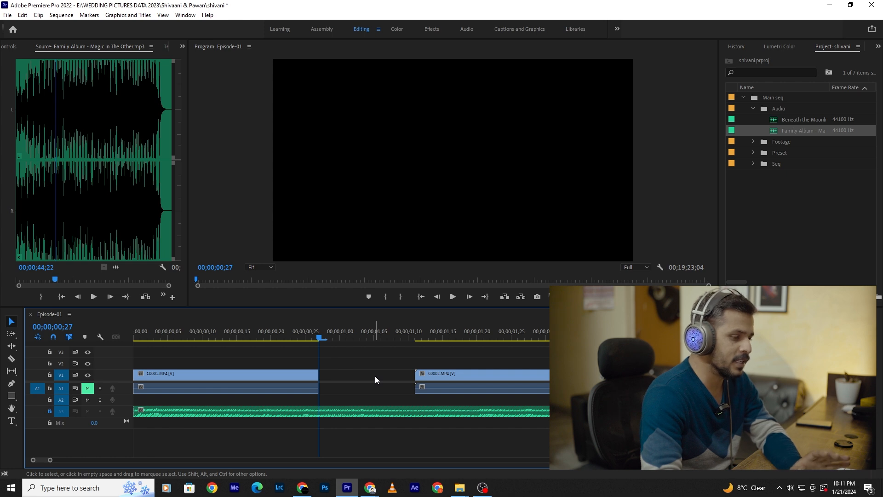
click(375, 378)
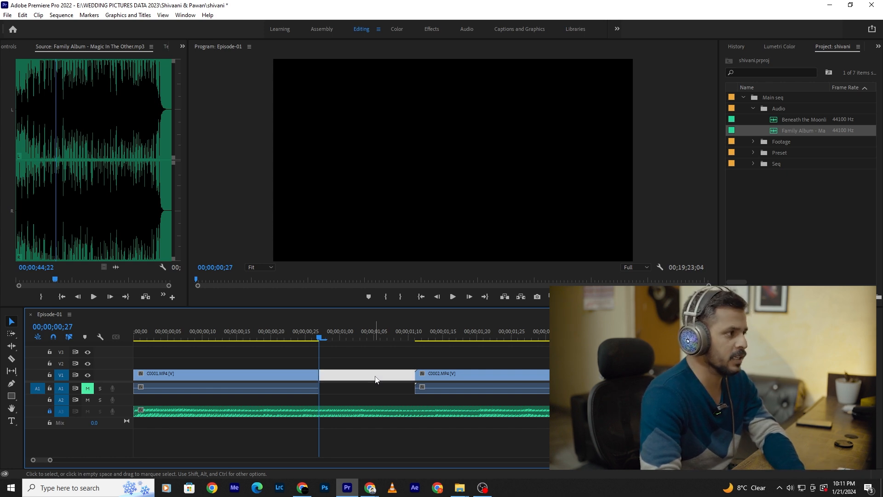
key(Delete)
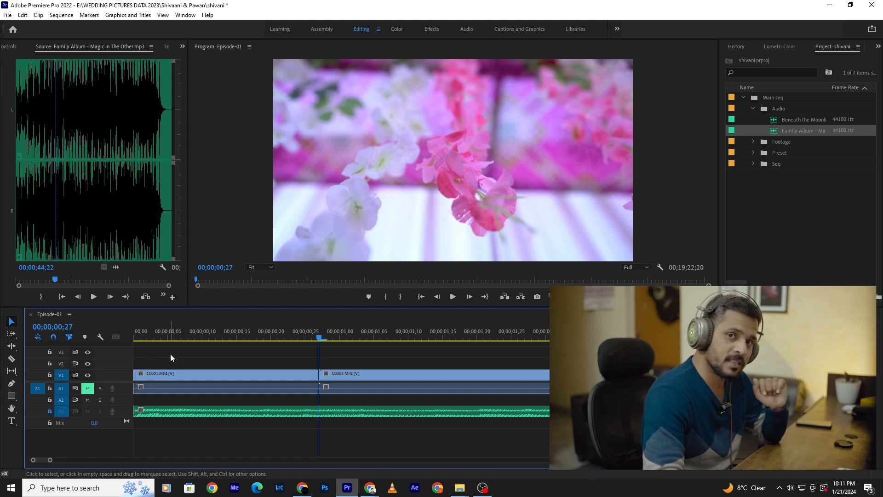
- Undo the gap removal, the deletion of the end piece and the split of C0001.MP4
key(ctrl+z)
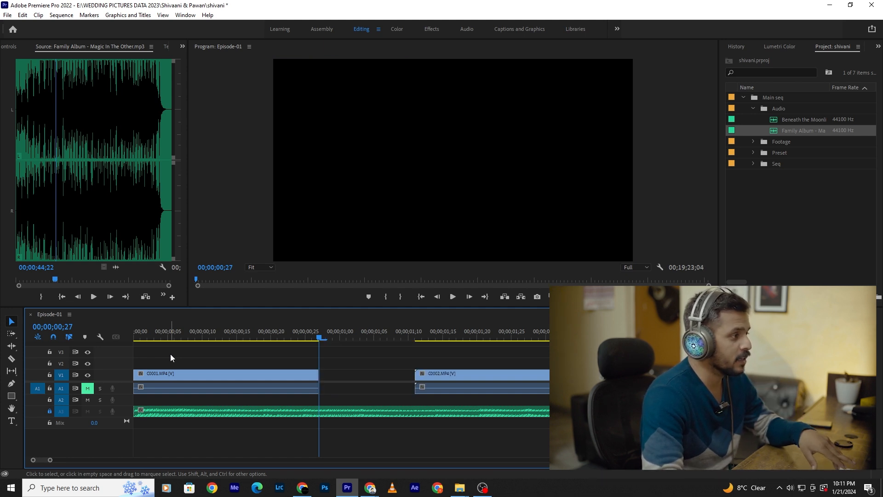
key(ctrl+z)
key(ctrl+z)
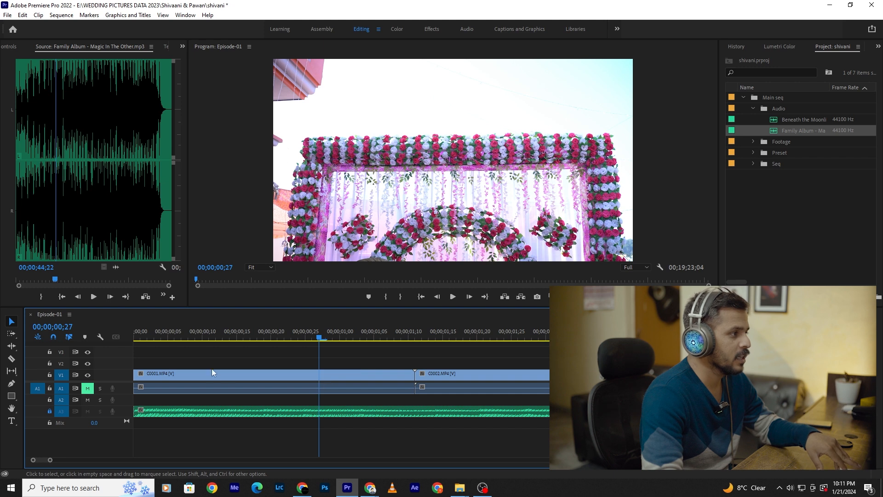
- Try trimming the end of C0001.MP4 back to 00;00;00;27 and extend it out again to the start of C0002.MP4
click(371, 377)
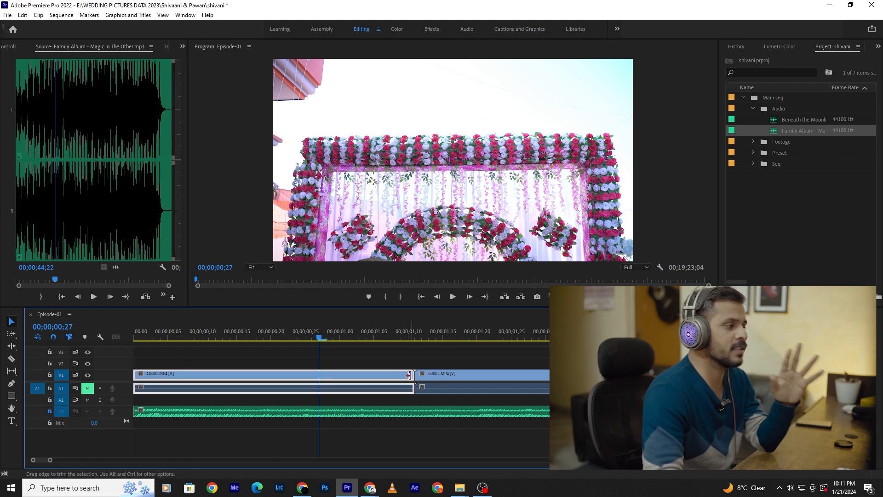
drag(410, 376, 316, 388)
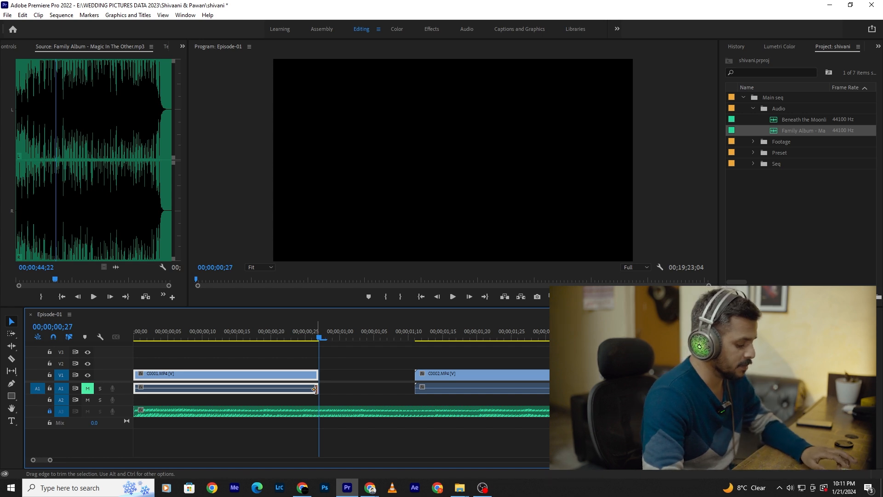
drag(315, 389, 413, 389)
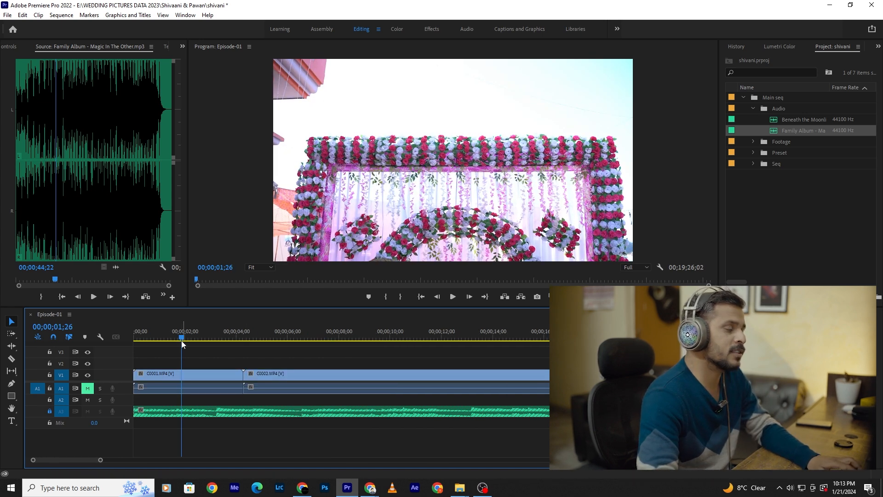
- Examine the music waveform on A3 under the first clip, starting from the beginning of the sequence
key(Home)
key(equal)
scroll(171, 370, up, 1)
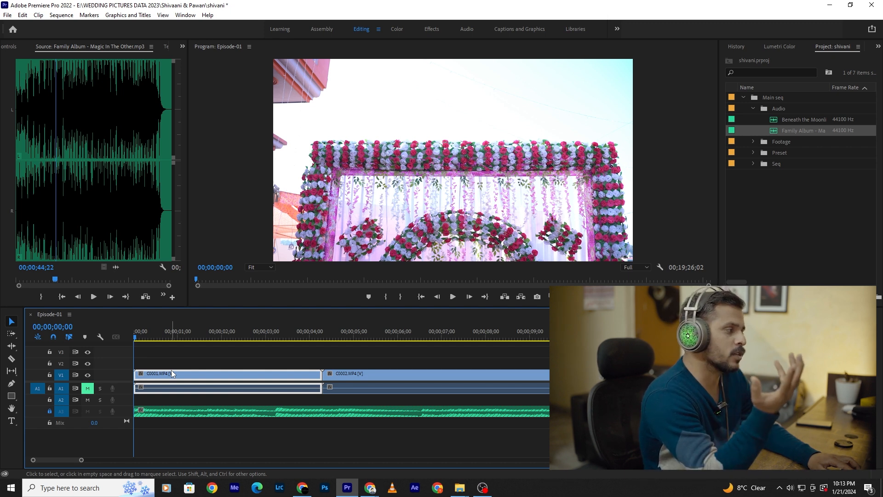
scroll(188, 368, up, 3)
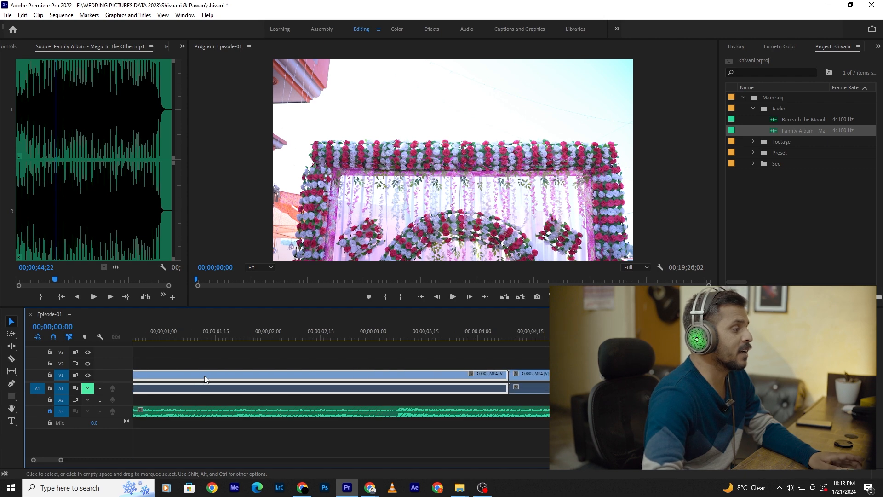
scroll(223, 396, up, 2)
click(241, 410)
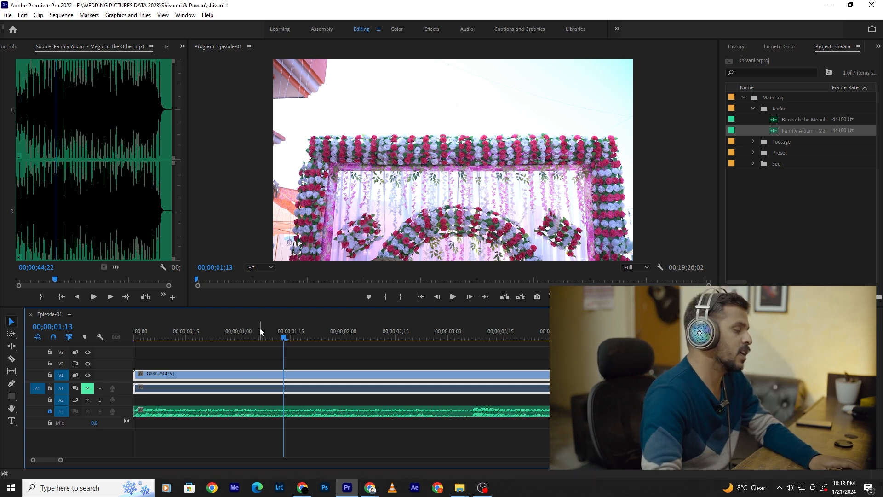
click(217, 417)
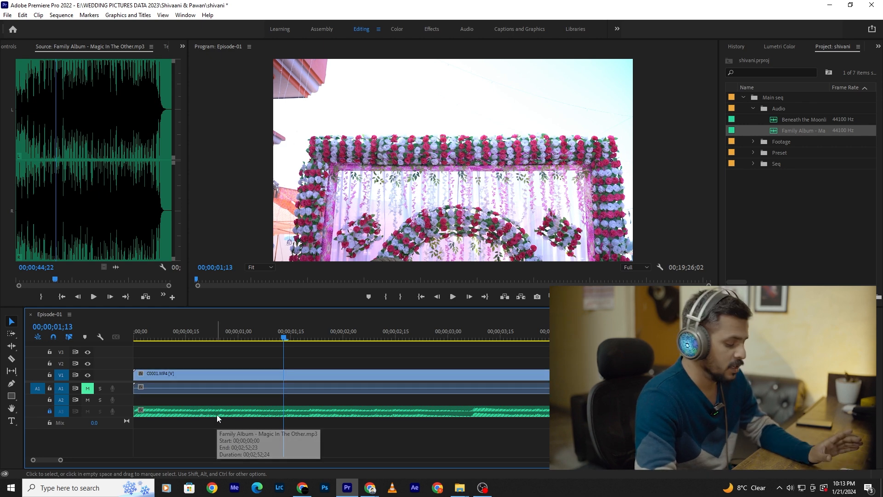
key(=)
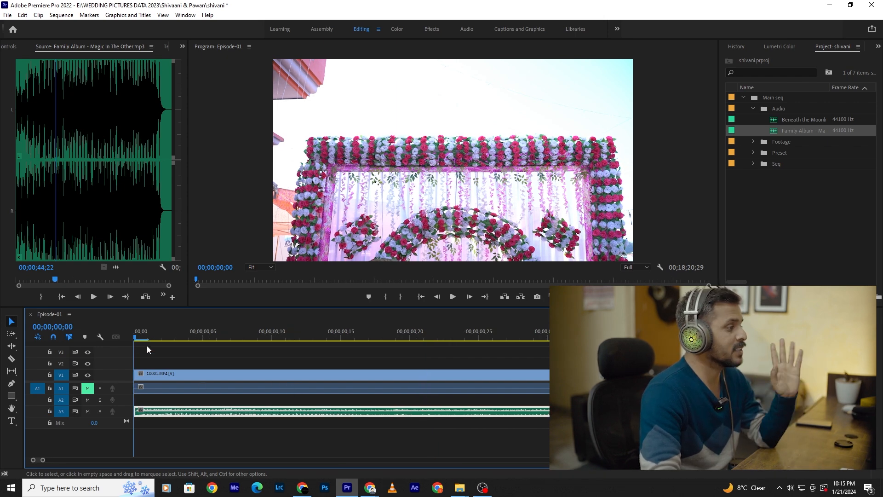
- Play the opening of the sequence twice from the start to hear how the music begins
key(space)
key(space)
drag(200, 340, 36, 339)
key(space)
key(space)
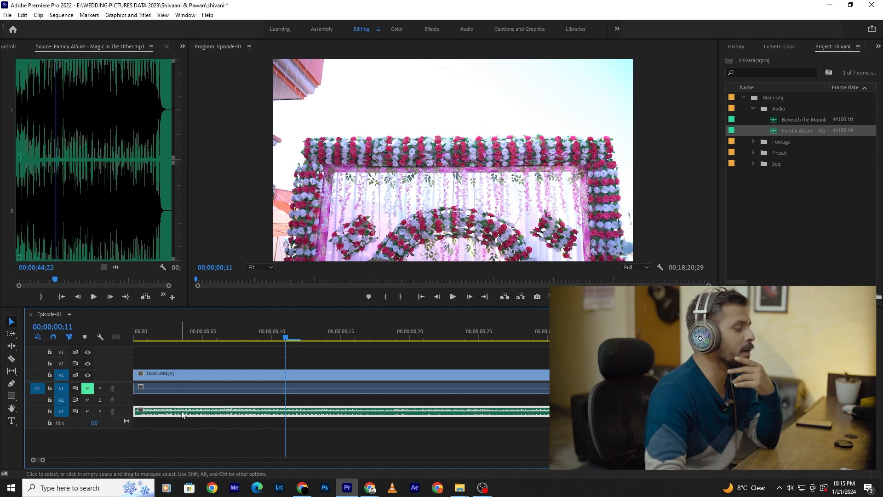
- Expand audio track A3, lower the music clip's volume slightly and raise it back to its original level
double_click(128, 409)
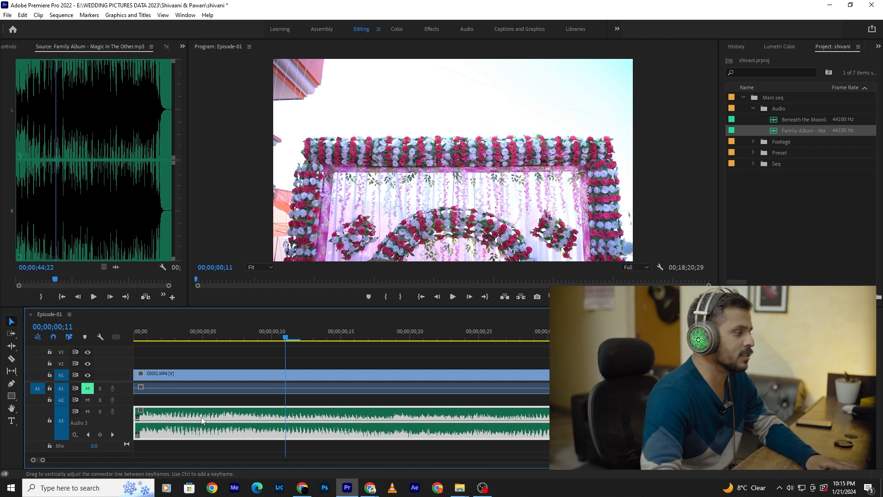
drag(164, 420, 164, 423)
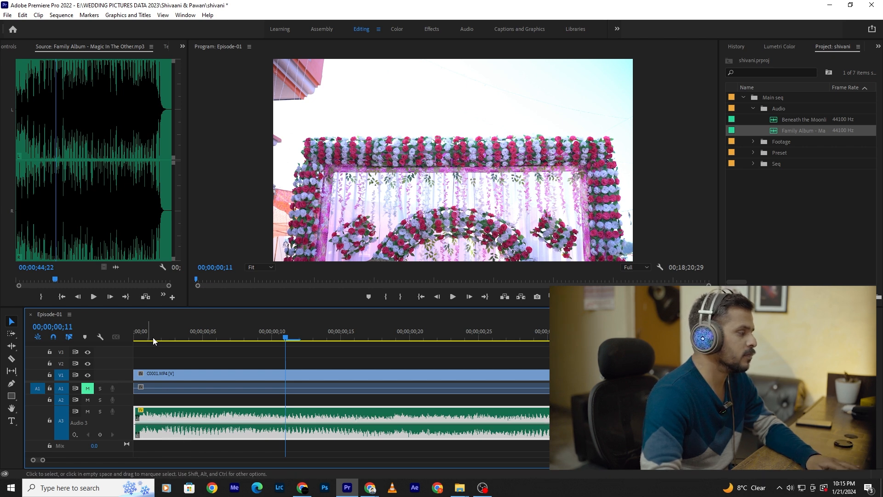
key(Home)
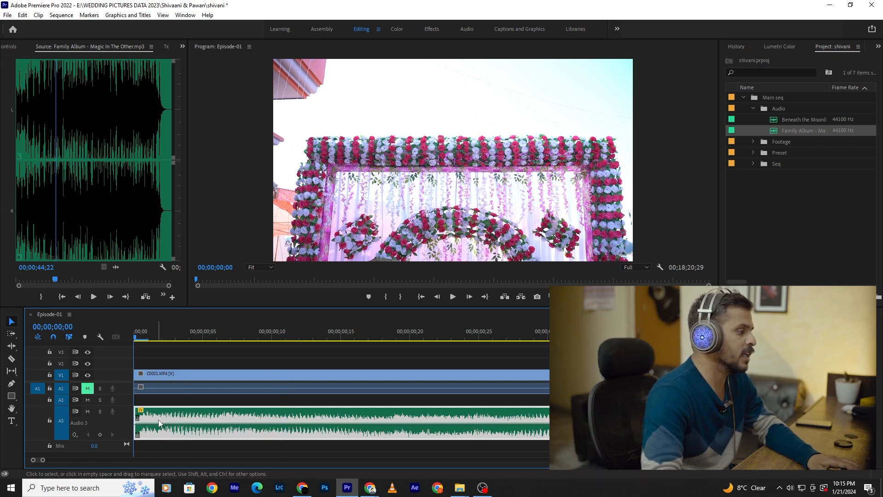
drag(160, 424, 156, 418)
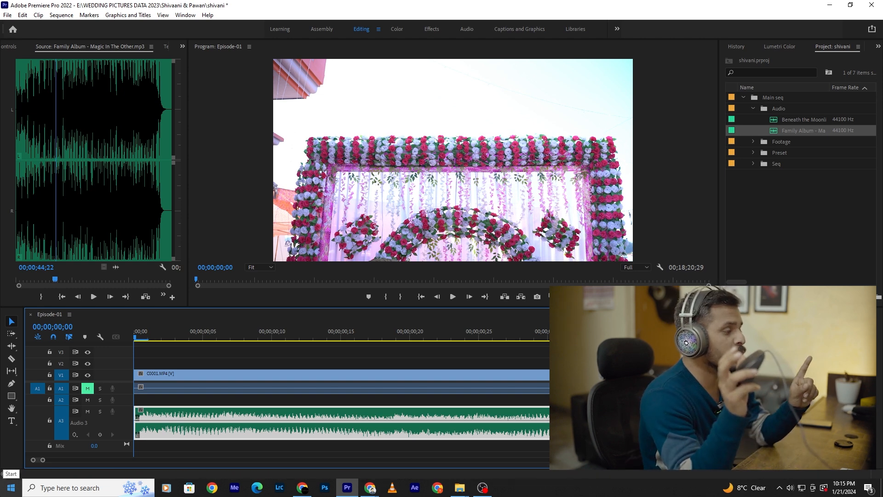
- Return the playhead to the sequence start and look over the clips along the whole timeline against the music's length
click(286, 337)
key(Home)
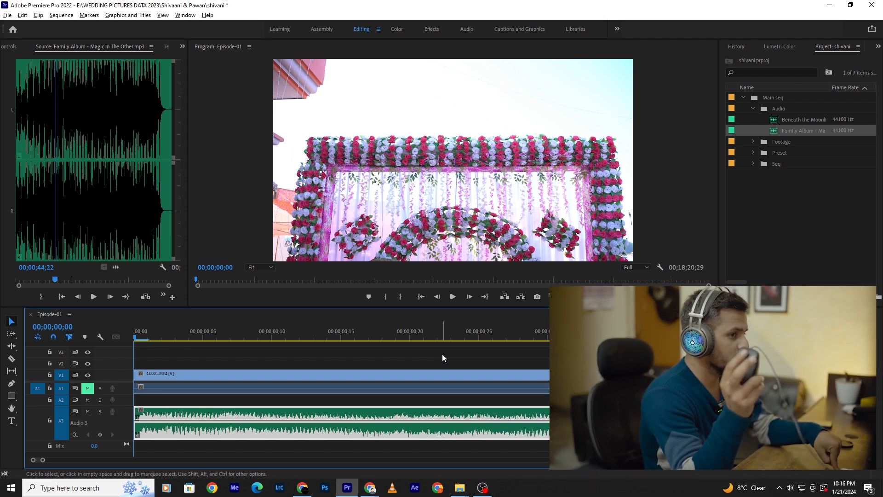
scroll(443, 355, down, 10)
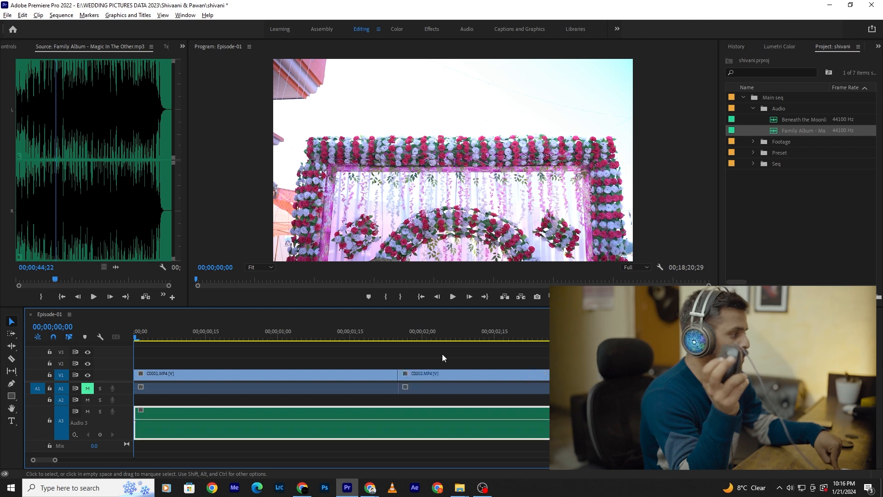
scroll(443, 355, down, 10)
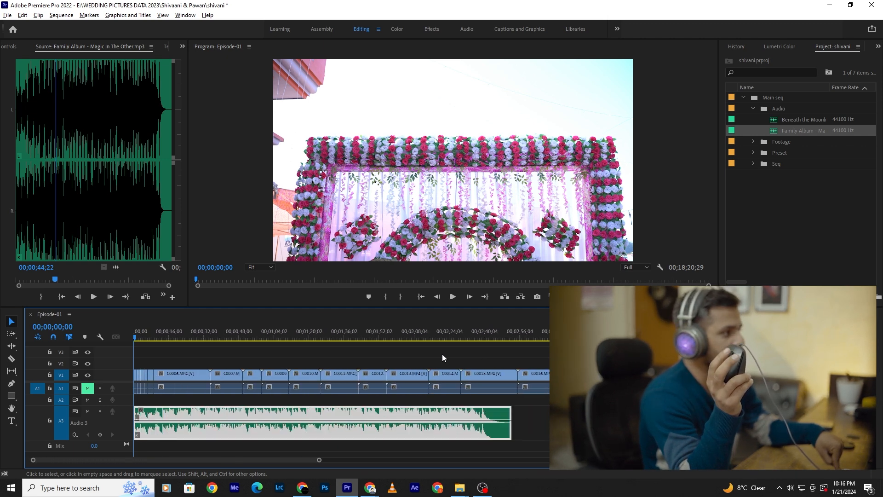
scroll(442, 354, down, 3)
scroll(442, 354, up, 10)
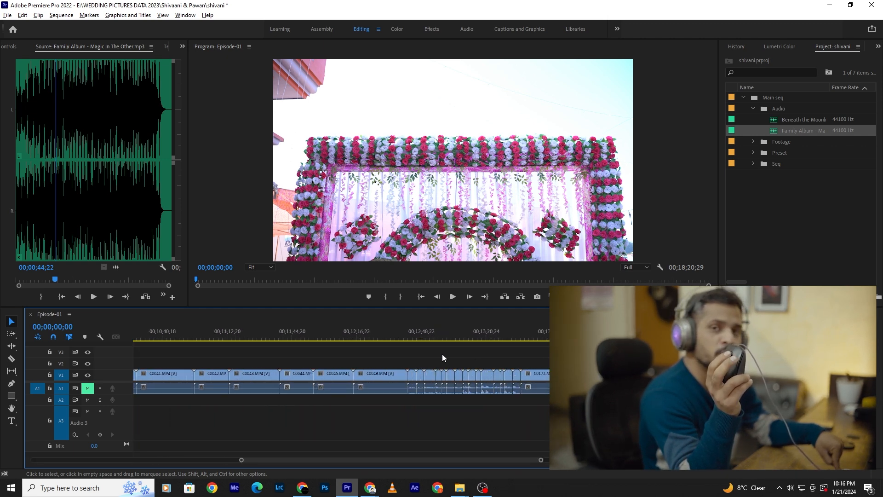
scroll(443, 354, up, 5)
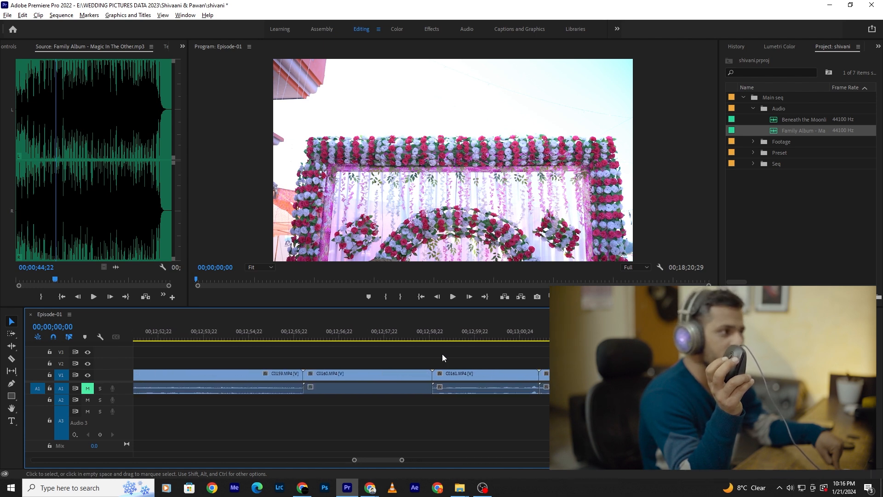
scroll(443, 354, down, 3)
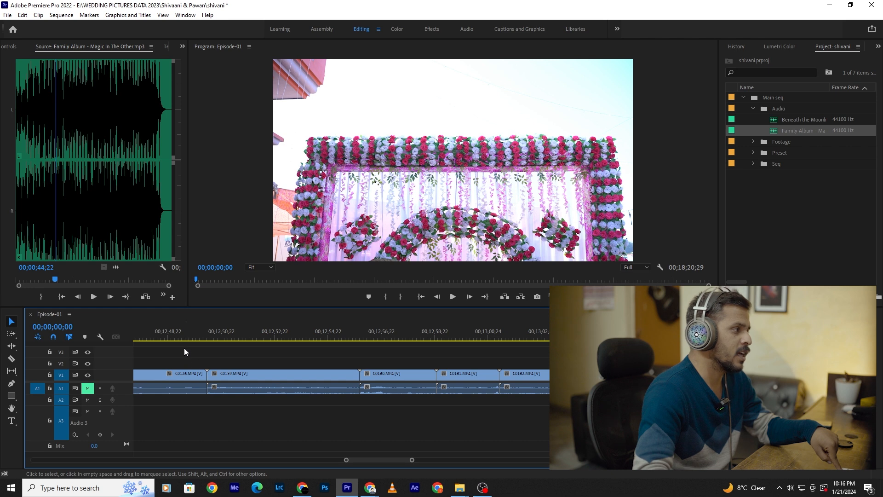
scroll(169, 349, up, 3)
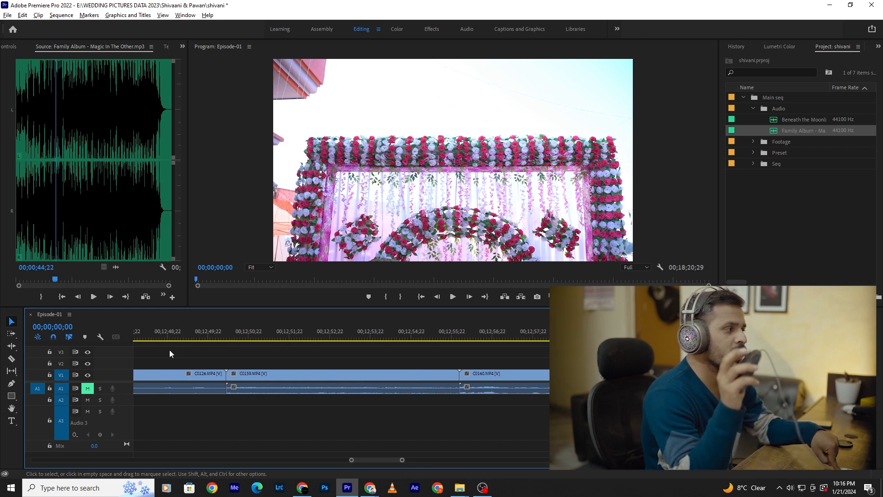
scroll(169, 349, down, 6)
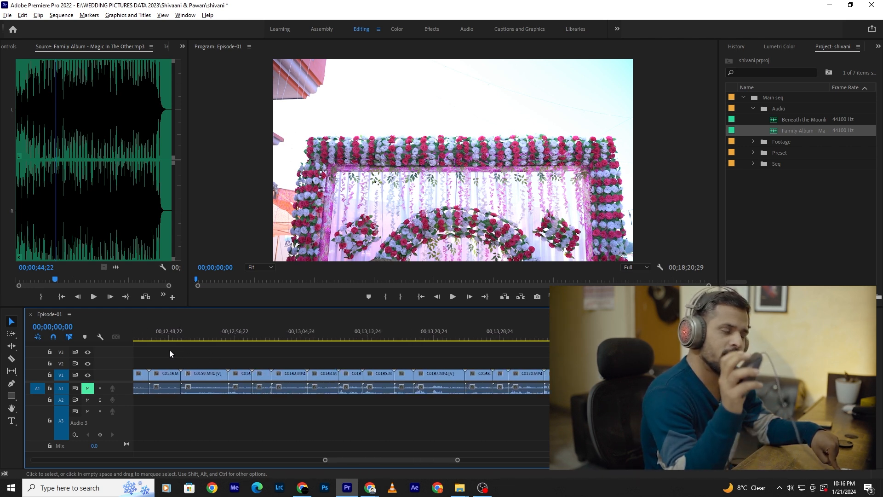
scroll(179, 360, down, 8)
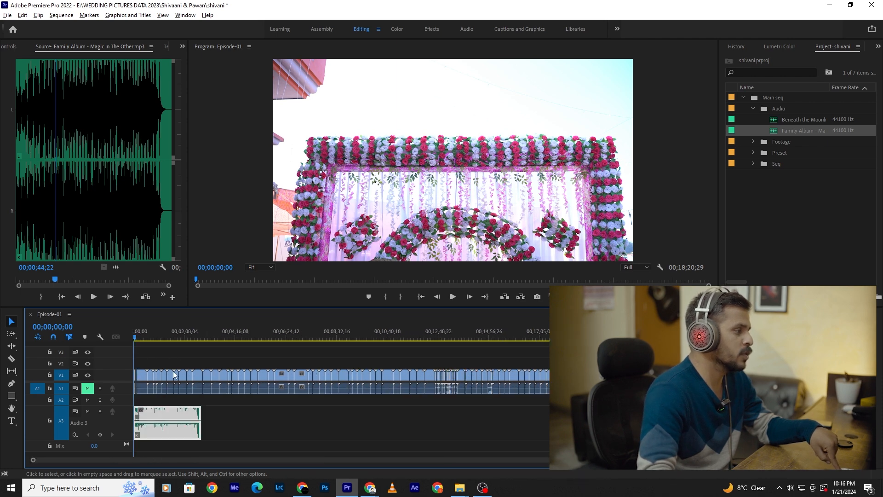
scroll(156, 368, up, 2)
scroll(155, 372, up, 6)
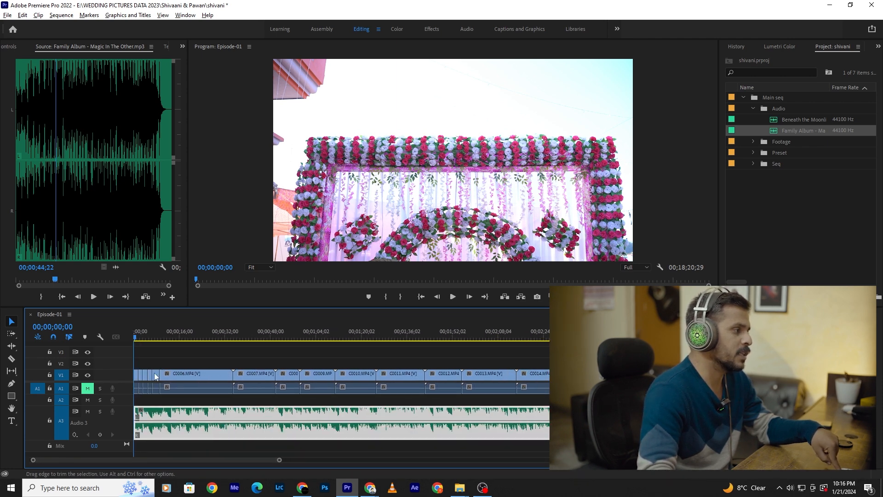
- Add volume keyframes to the A3 music clip at its start and about frame 7, lowering the first one to create a fade-in
scroll(154, 373, up, 5)
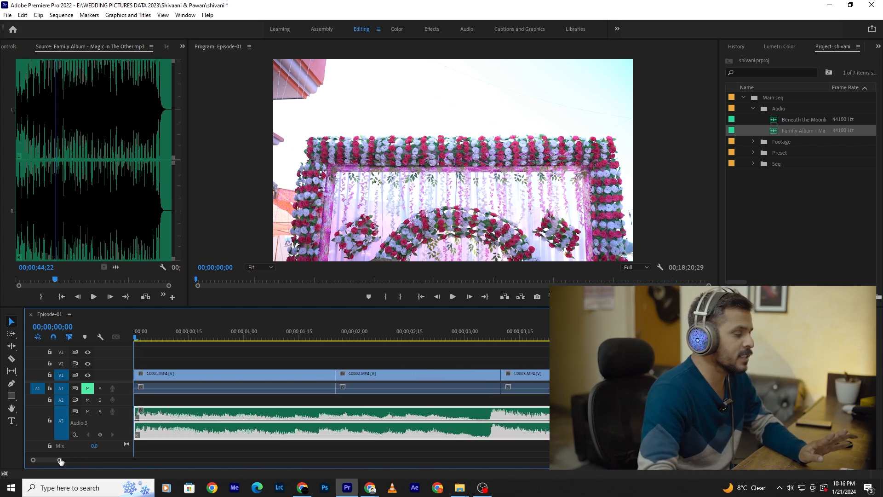
drag(60, 460, 250, 477)
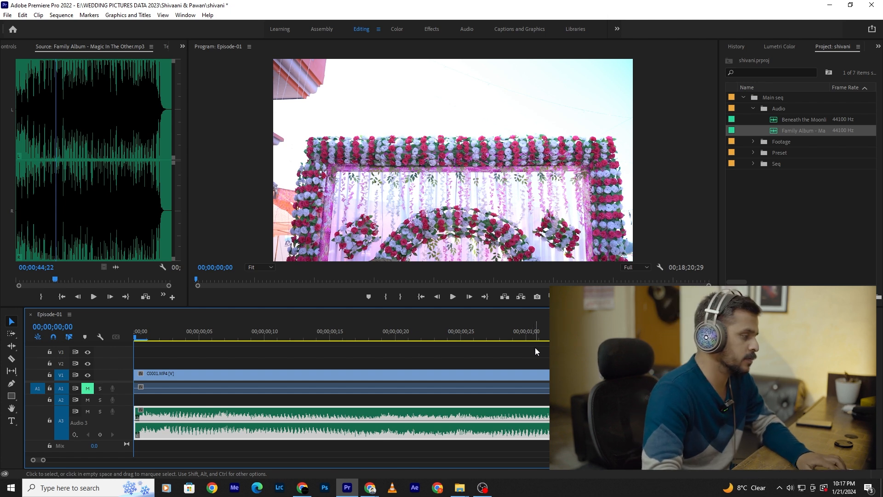
key(=)
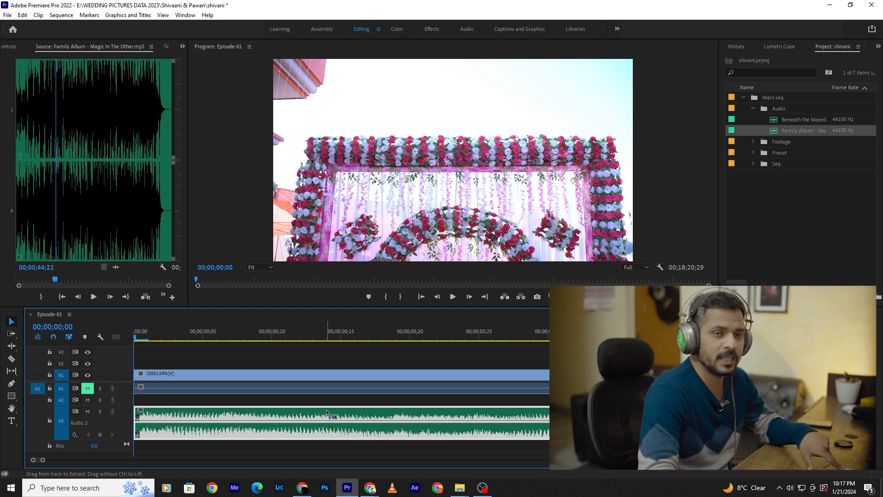
ctrl+click(136, 422)
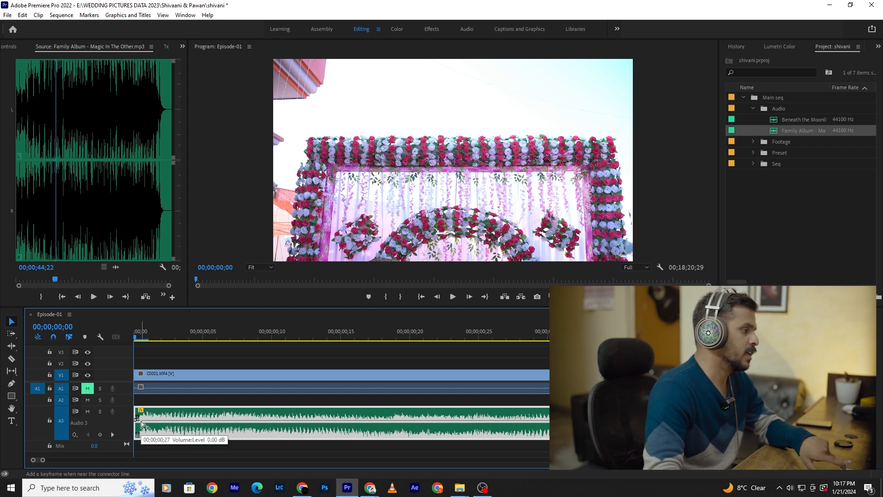
ctrl+click(243, 420)
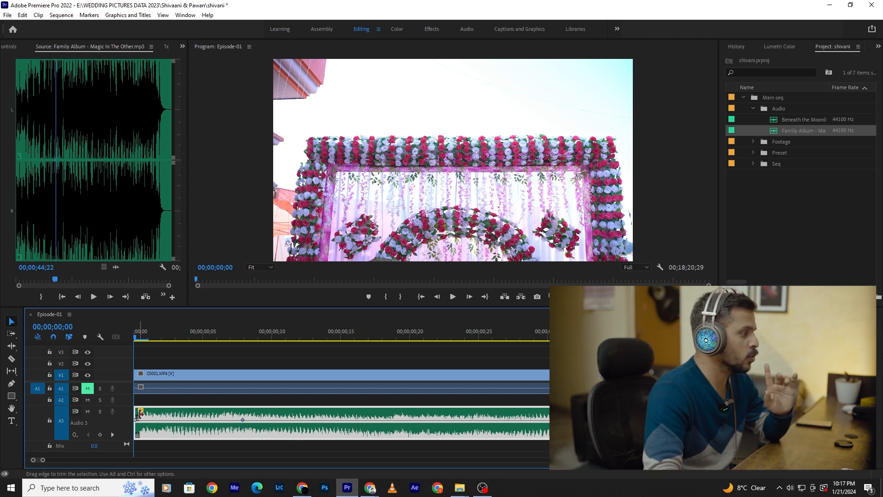
drag(136, 422, 137, 434)
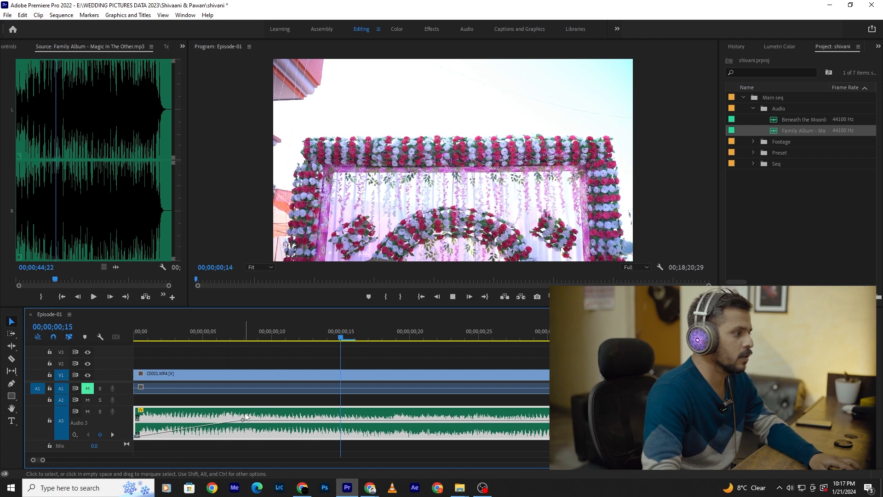
- Play the opening of the sequence twice to hear the music's fade-in
key(space)
key(space)
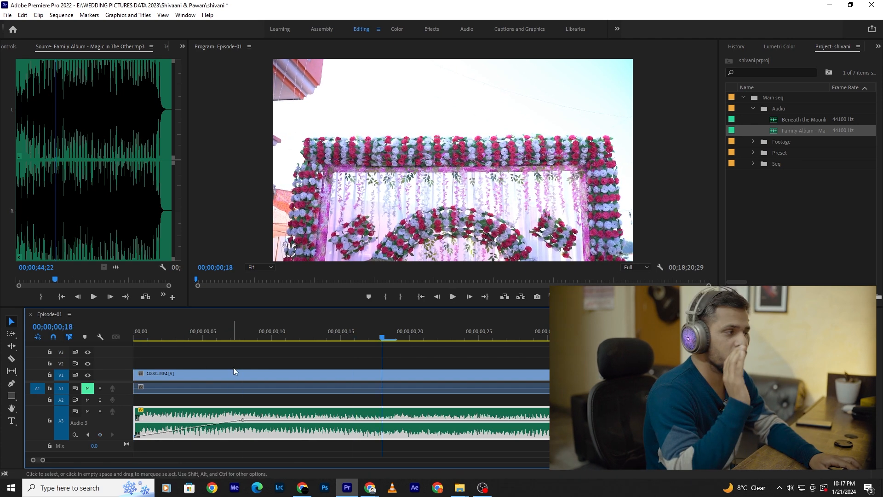
click(135, 338)
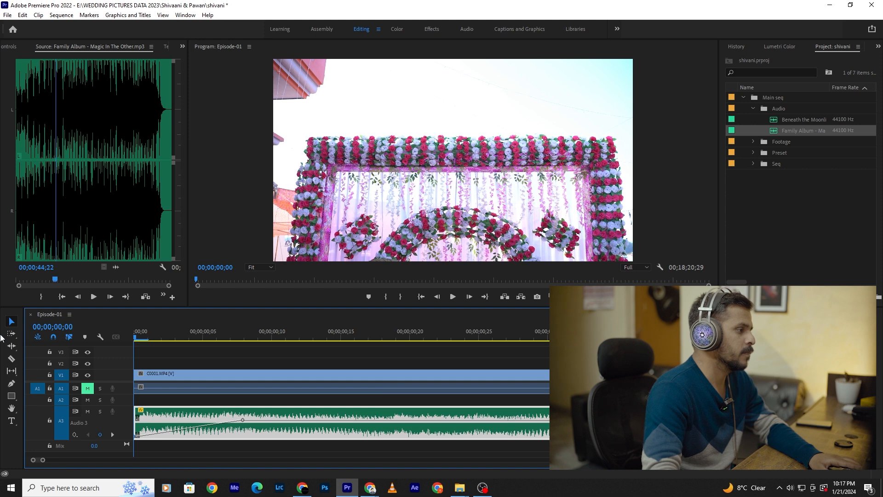
key(space)
key(space)
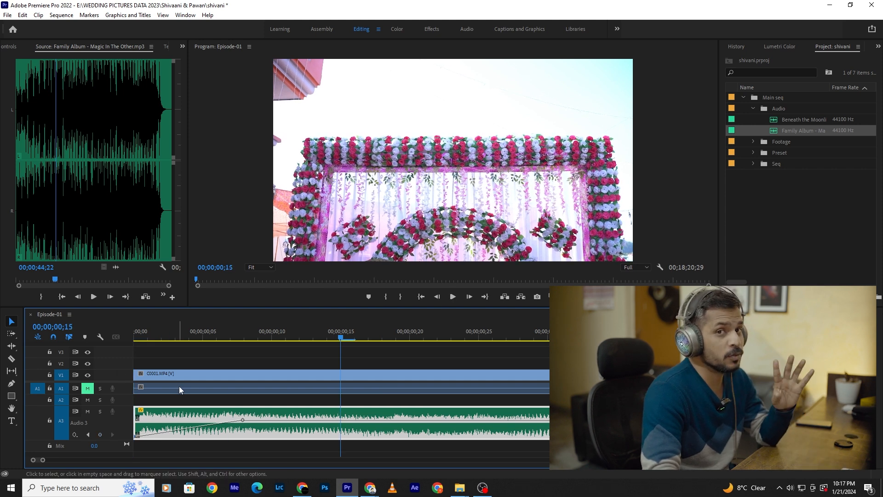
- Lengthen the music's fade-in by moving its second volume keyframe to about frame 12, and play it from the sequence start
click(243, 421)
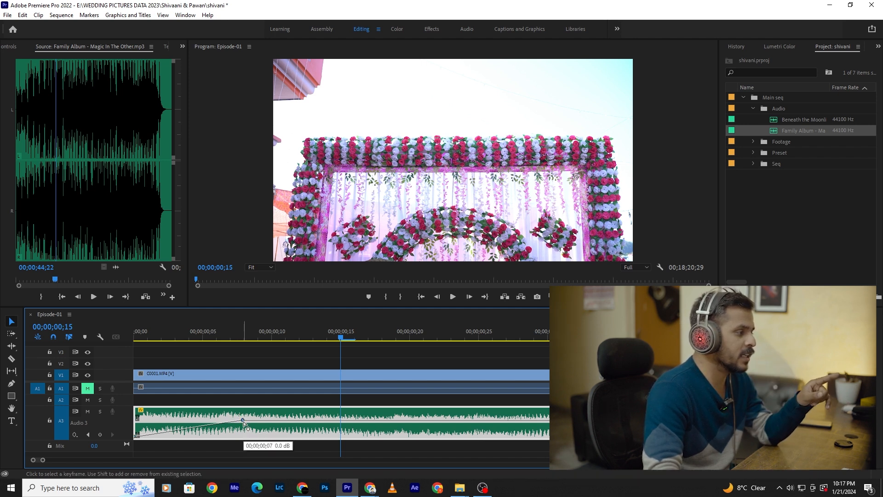
drag(244, 421, 306, 422)
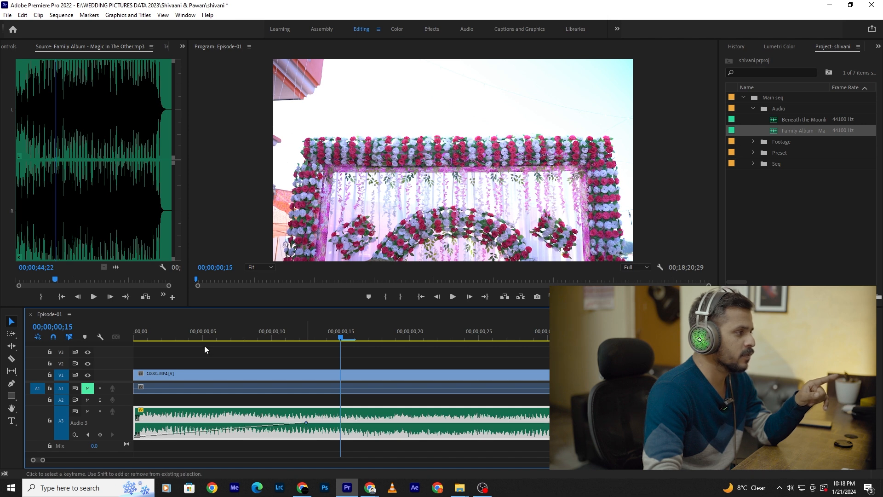
drag(162, 334, 58, 330)
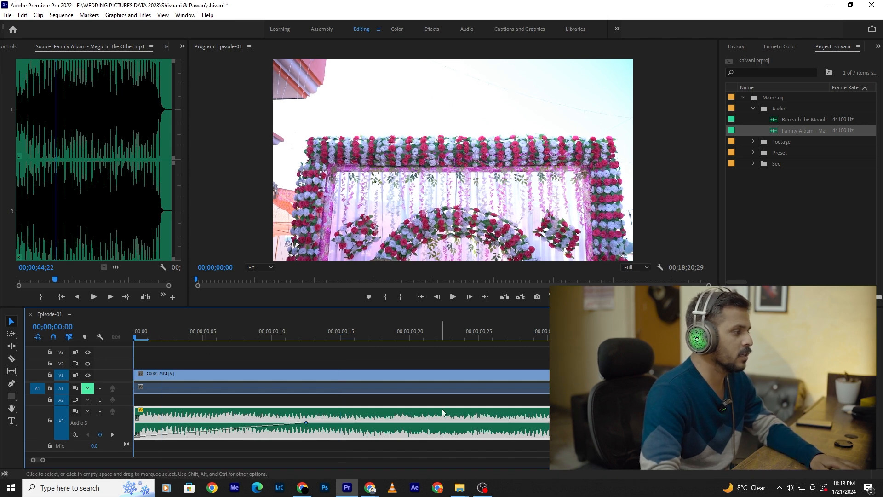
key(space)
- Replay the lengthened music fade-in two more times from the start and return the playhead to the sequence start
key(space)
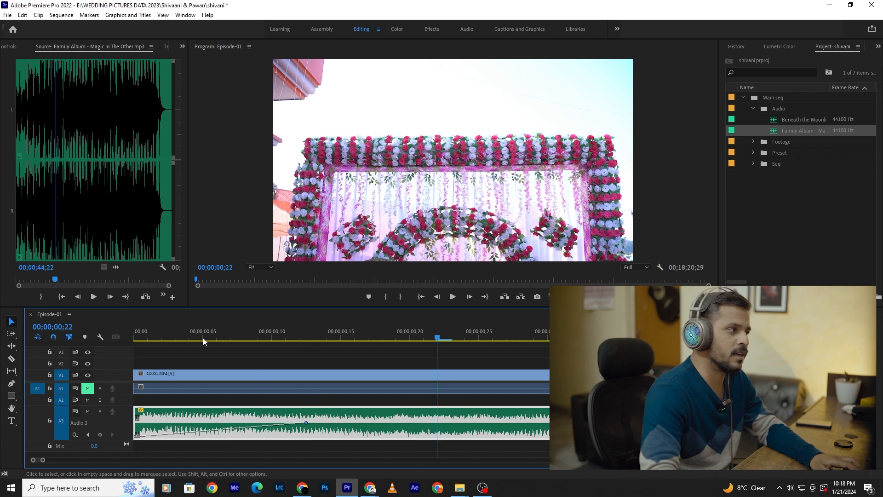
drag(191, 336, 2, 332)
key(space)
key(space)
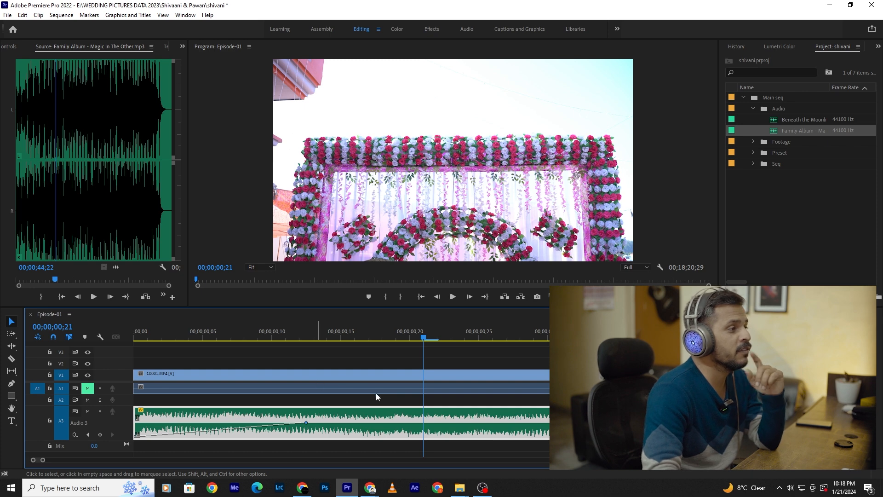
drag(142, 329, 61, 344)
key(space)
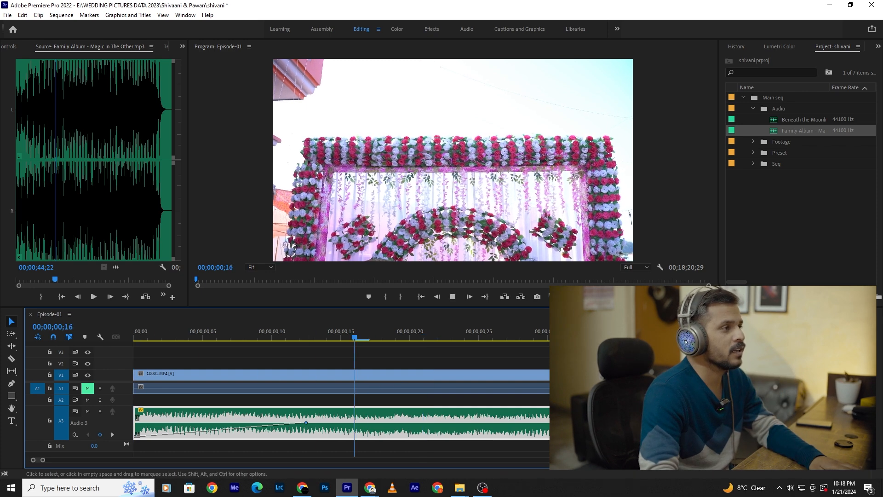
key(space)
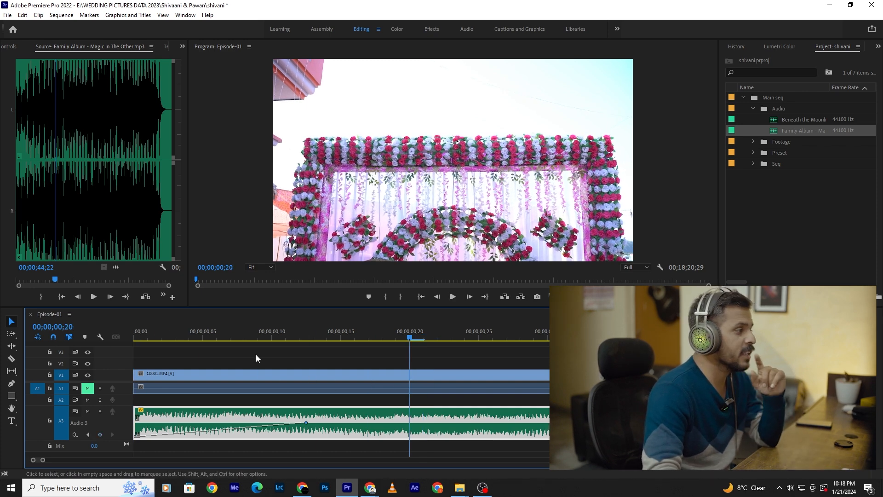
key(Home)
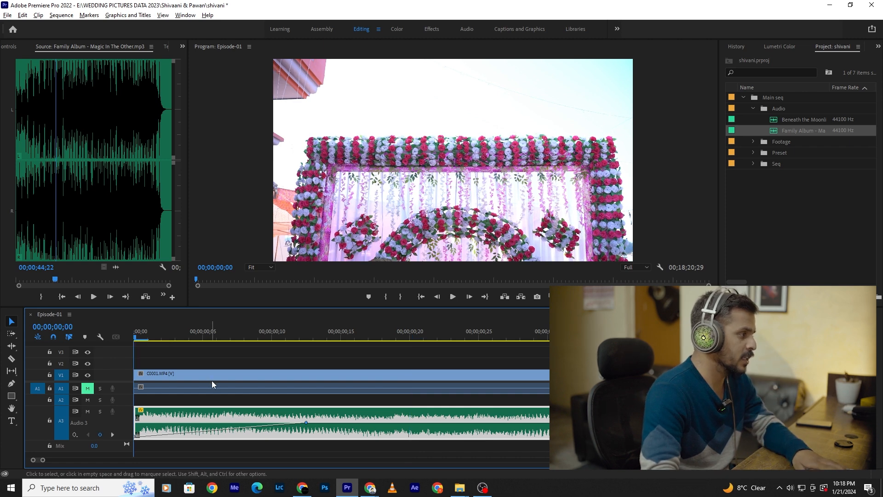
- Apply the default transitions to the start of the first clip, C0001.MP4, play the result and return to the sequence start
click(162, 375)
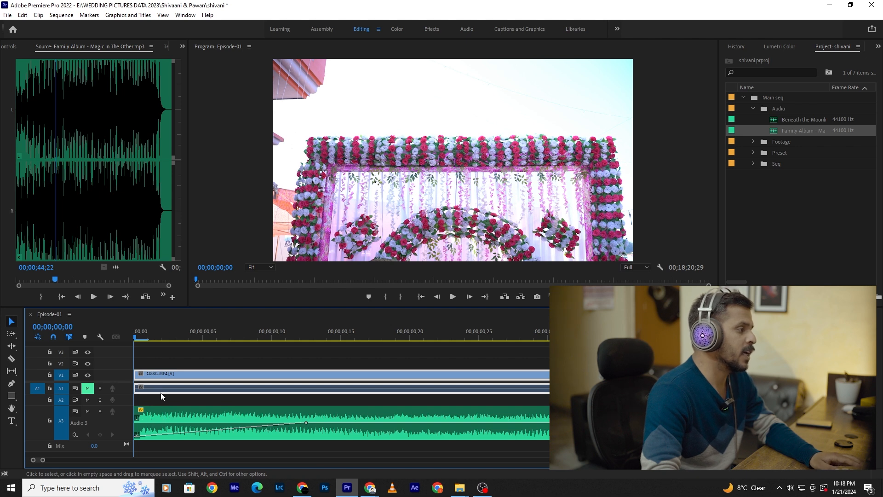
right_click(138, 371)
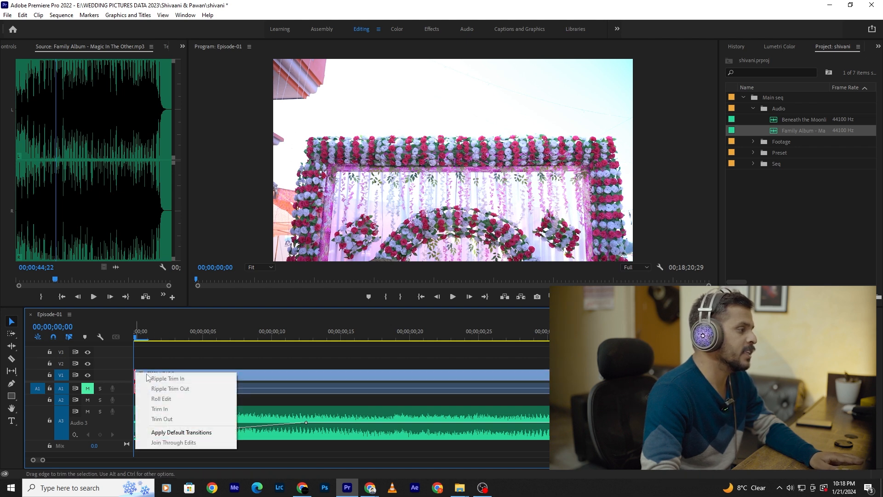
click(181, 431)
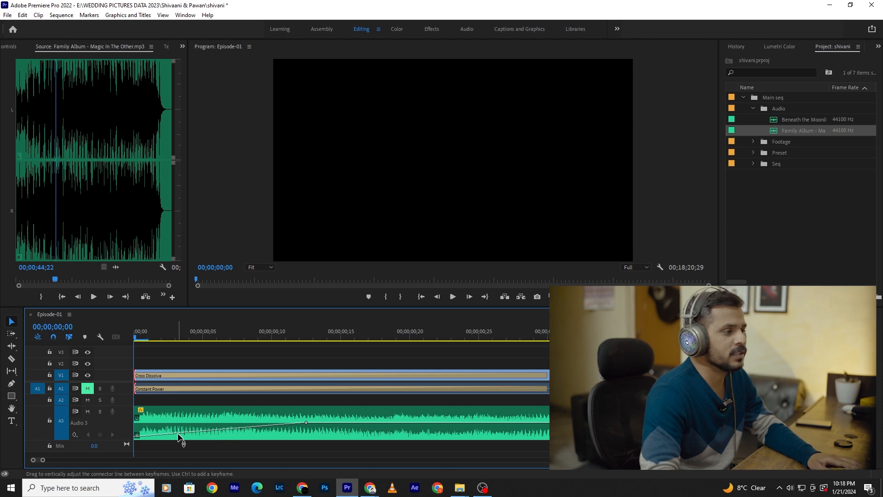
key(space)
click(285, 372)
key(minus)
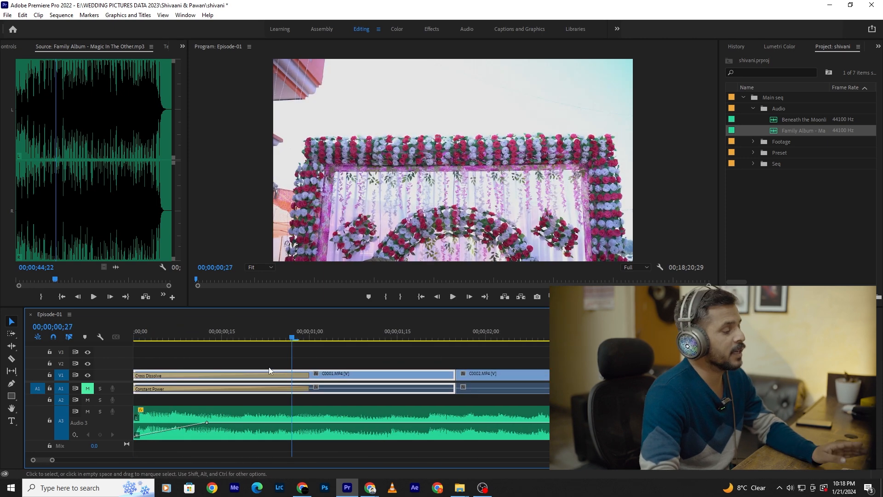
drag(262, 340, 127, 390)
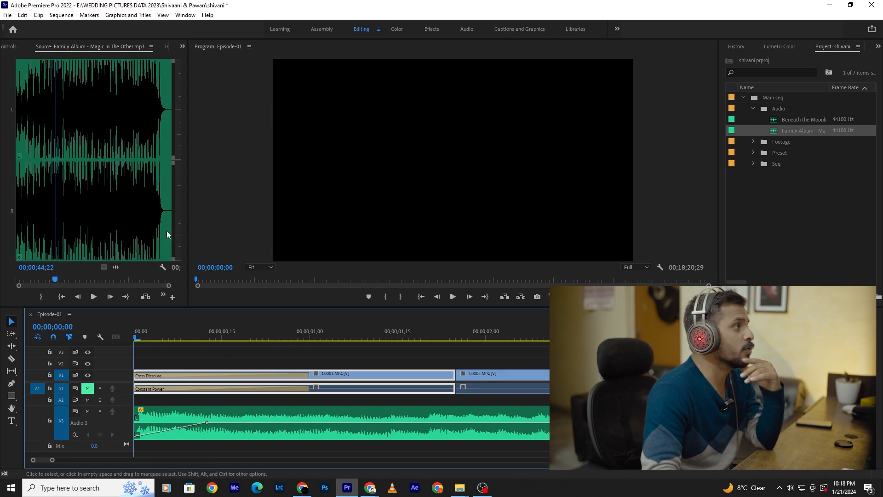
- Browse the Dissolve video transitions in the effects library and view the default-transition option with Dip to Black selected
click(182, 47)
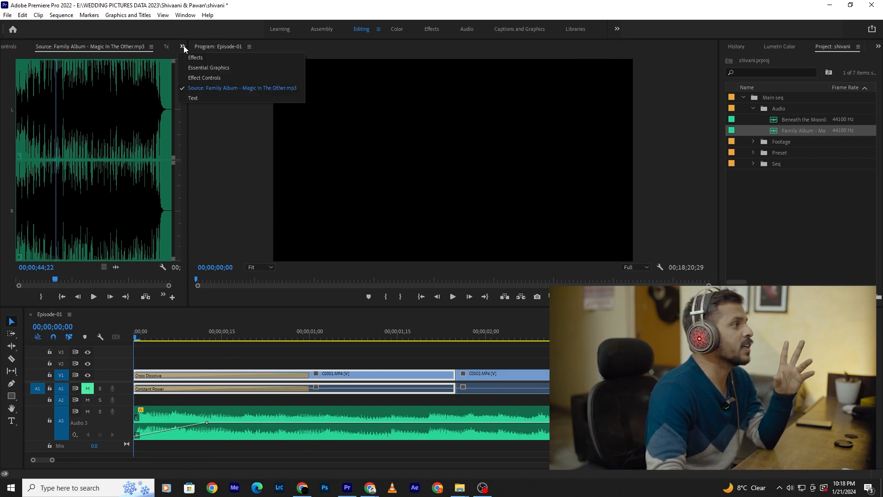
click(193, 54)
click(6, 118)
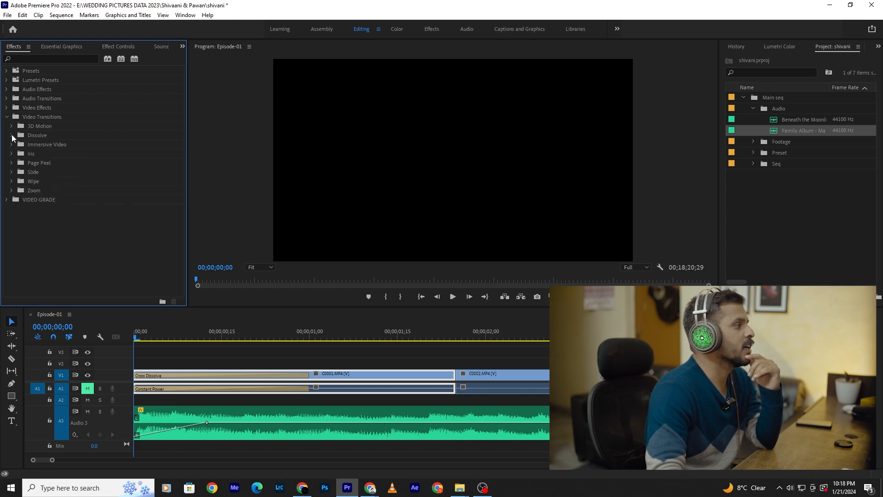
click(12, 135)
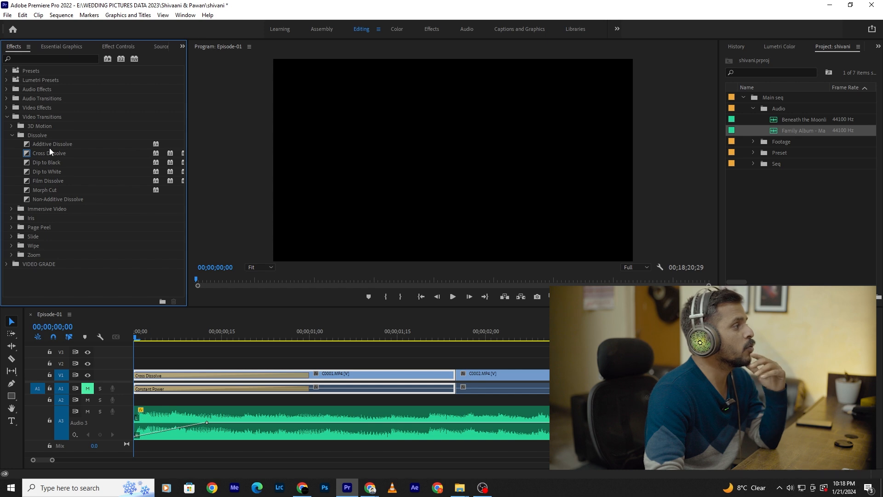
click(48, 162)
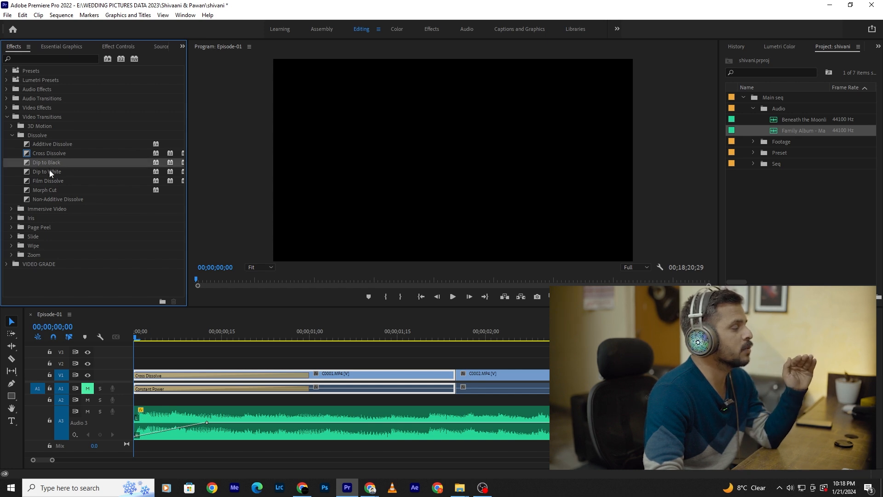
right_click(50, 172)
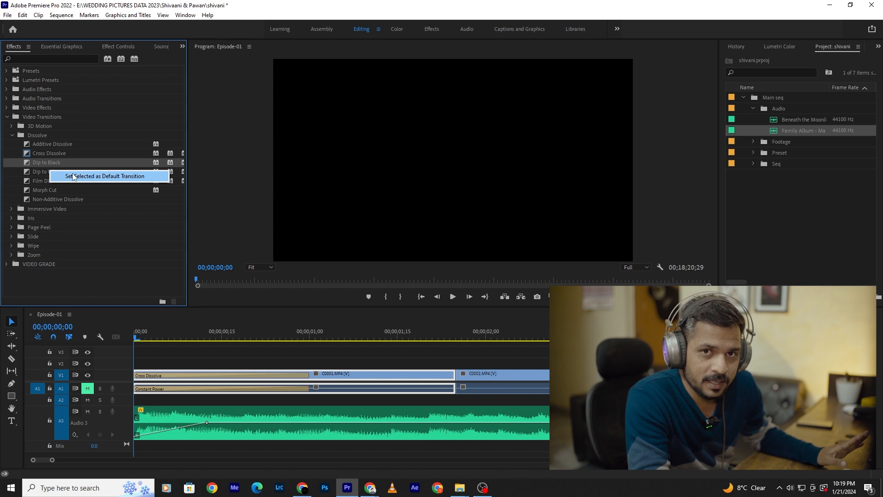
click(49, 141)
- Replace the transition at the start of C0001.MP4 with Additive Dissolve and play it
click(46, 145)
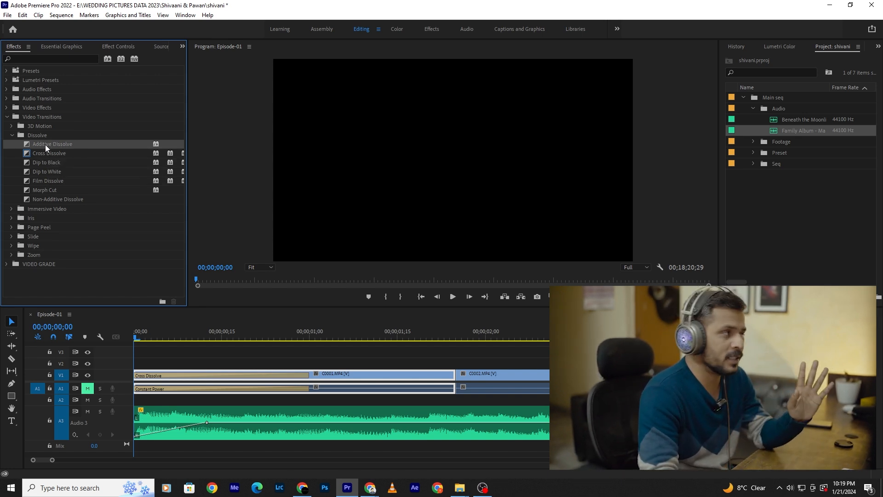
drag(26, 143, 144, 382)
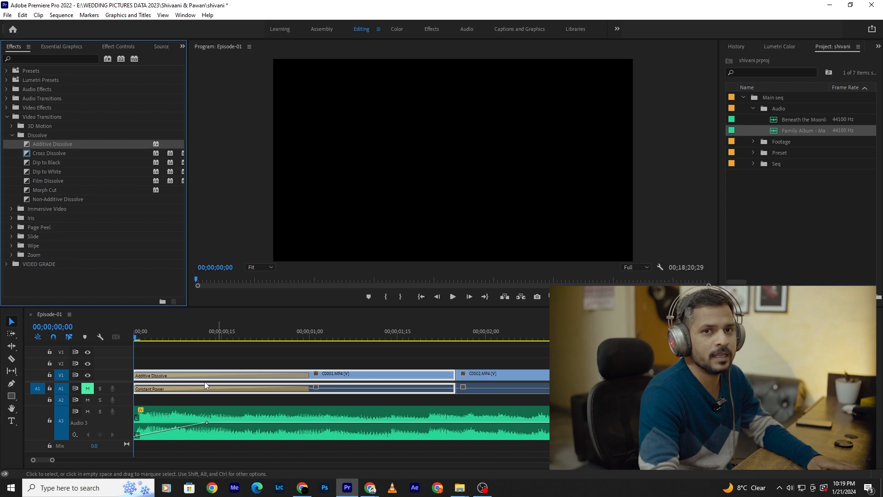
key(space)
key(space)
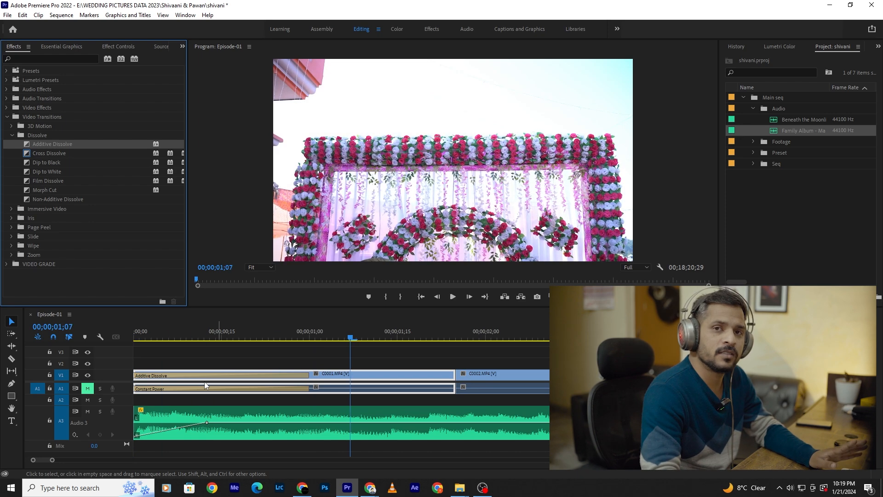
- Undo the Additive Dissolve, delete the video and audio transitions at the start of C0001.MP4, and return to the sequence start
click(204, 371)
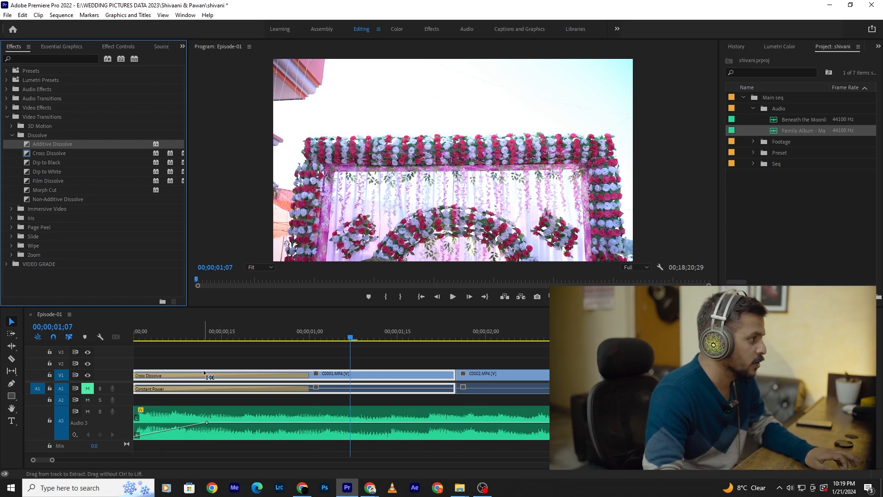
key(Delete)
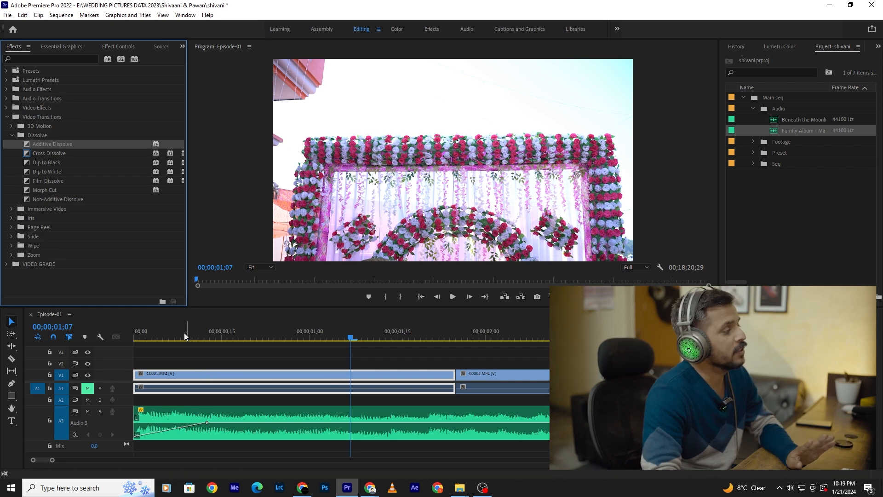
click(113, 352)
key(Home)
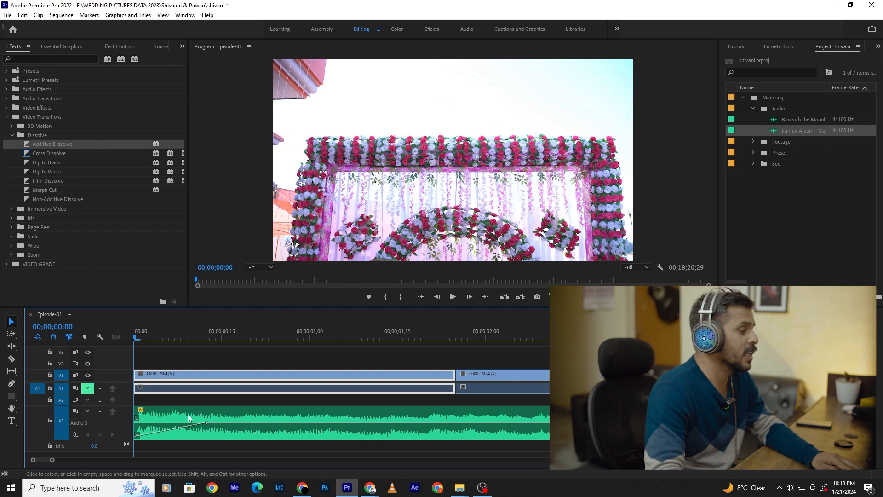
- Look over the clips above the music and scrub the playhead from the start of C0007.MP4 to about 00;01;12;20
scroll(189, 413, down, 5)
scroll(192, 409, down, 8)
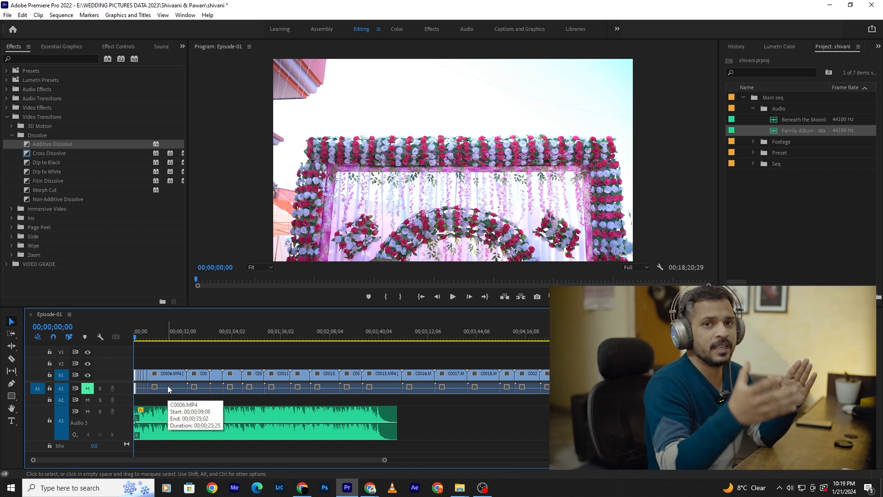
click(190, 325)
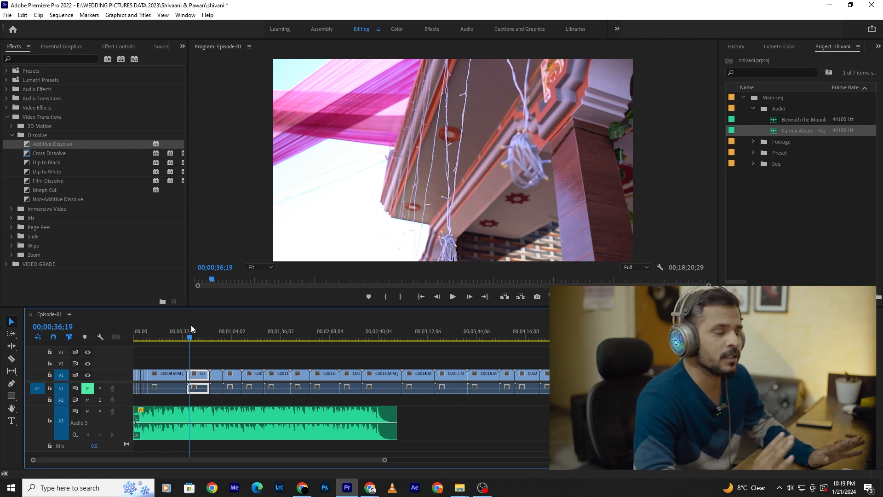
scroll(189, 357, up, 1)
scroll(189, 358, up, 2)
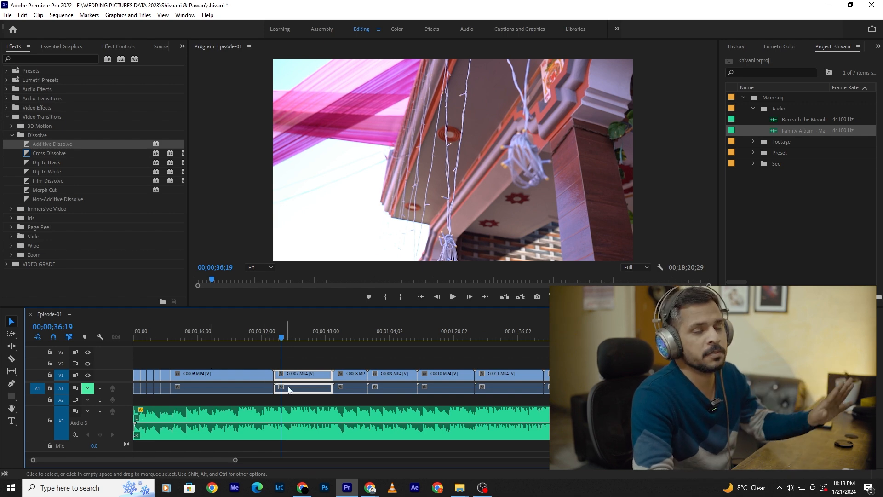
scroll(376, 393, up, 1)
drag(273, 336, 456, 350)
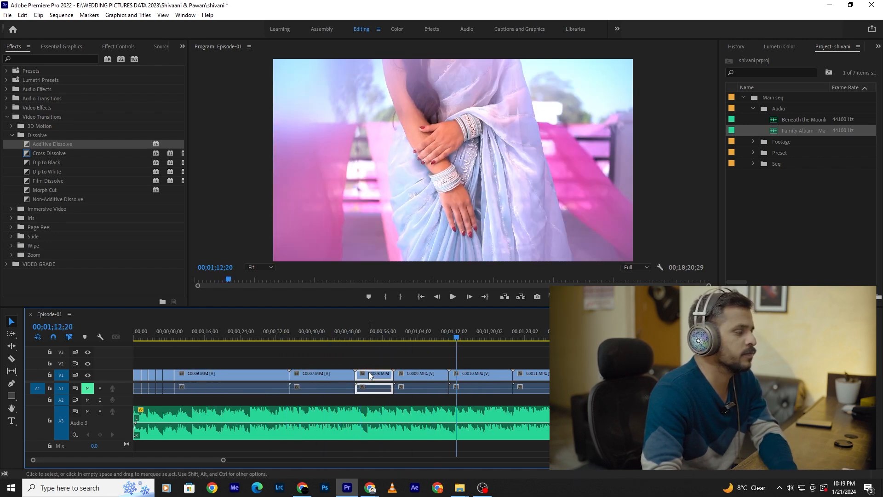
- Ripple-delete C0008.MP4 from the sequence, scrub over the closed cut, and place the playhead at about 00;00;46;29
key(shift+Delete)
drag(333, 336, 385, 366)
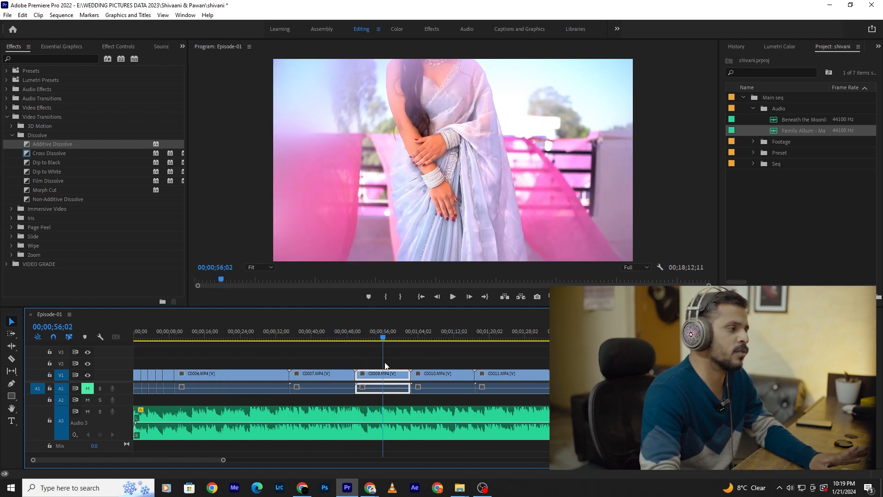
click(344, 336)
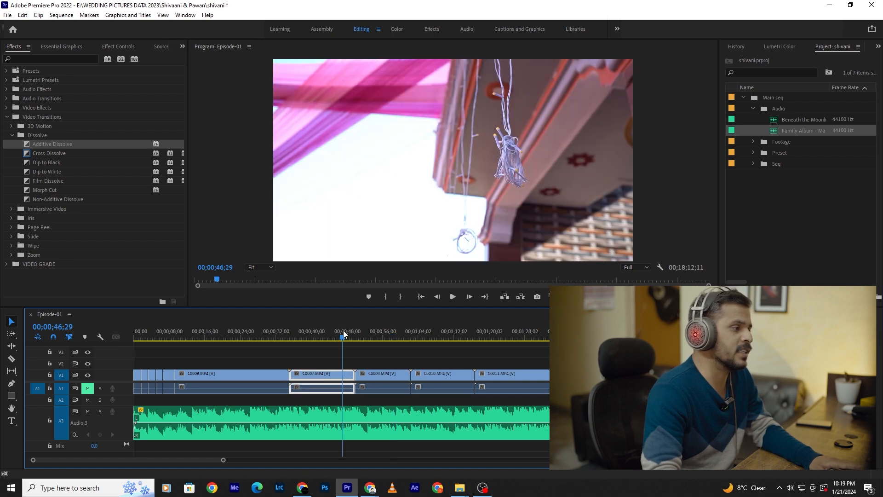
- Try trimming the end of the Family Album music back to around the end of C0007.MP4, and undo the trim
click(301, 420)
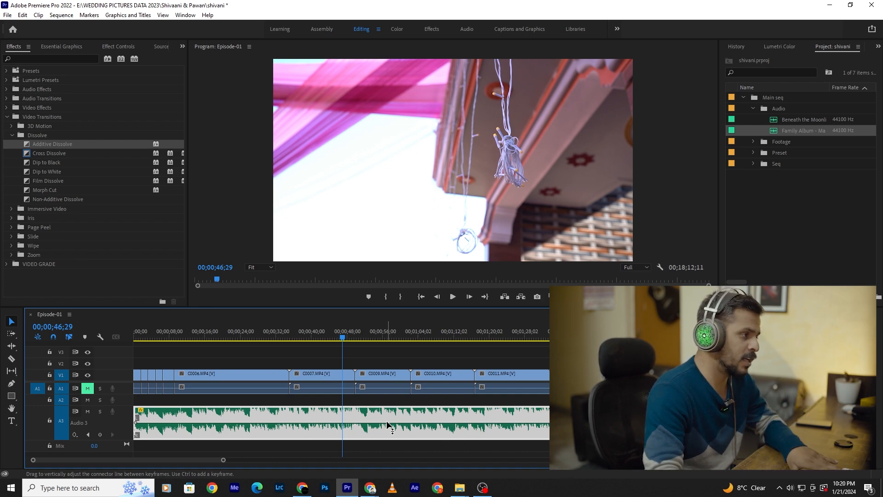
scroll(386, 420, down, 5)
scroll(234, 407, up, 5)
scroll(234, 406, down, 3)
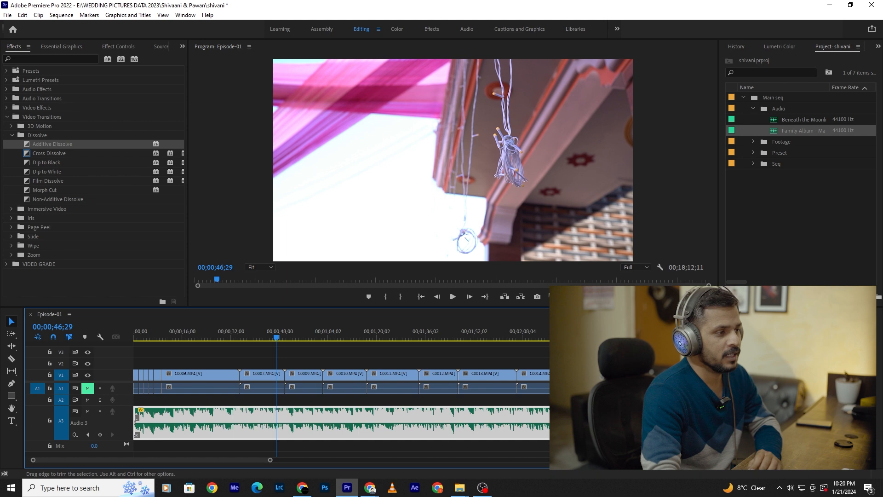
drag(655, 435, 287, 434)
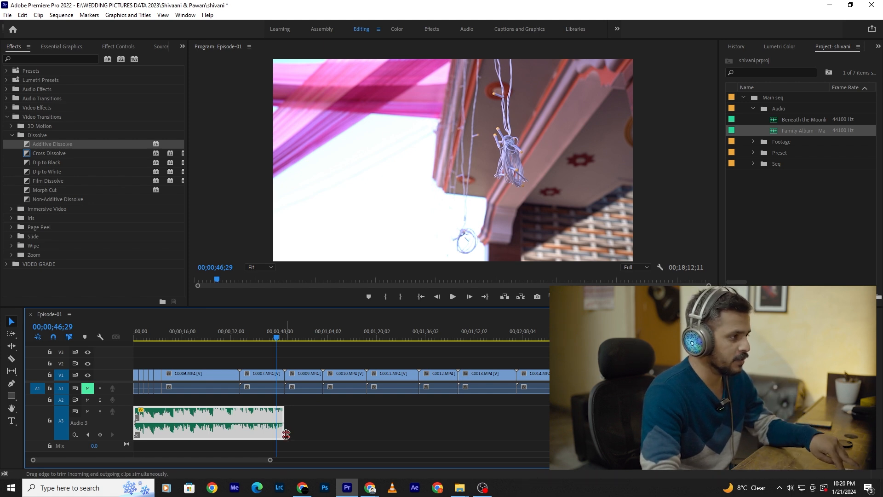
key(ctrl+z)
- Split the music on A3 at the cut between C0007.MP4 and C0009.MP4 and delete the part after it
scroll(280, 409, up, 5)
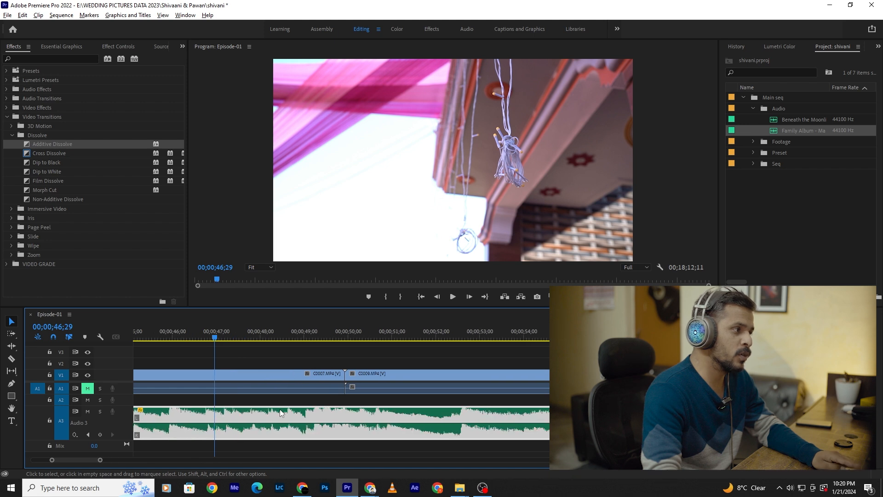
scroll(280, 409, up, 2)
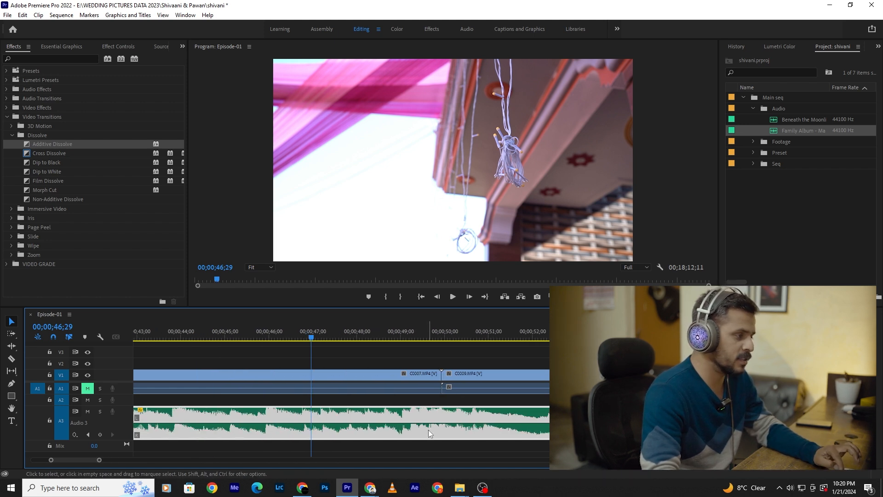
key(c)
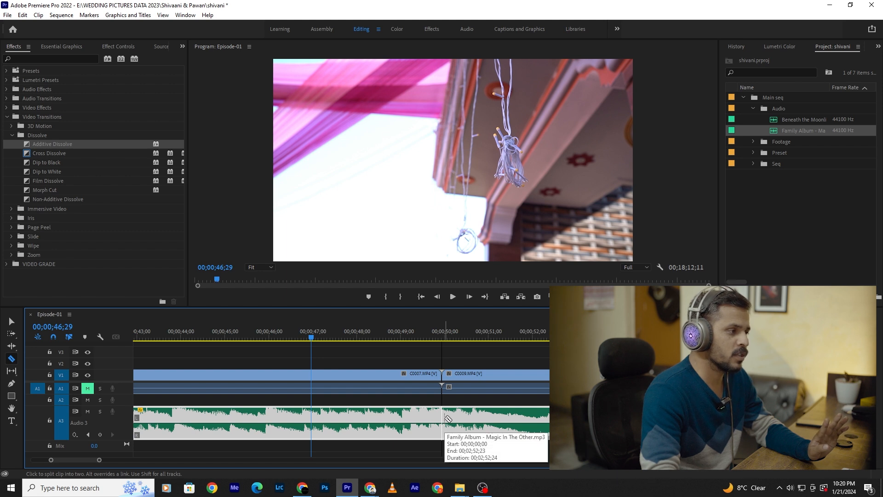
click(445, 417)
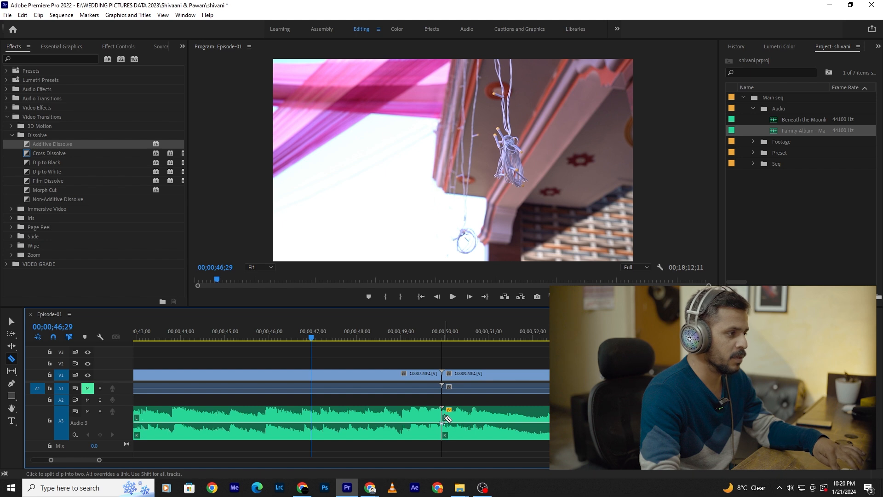
key(v)
click(482, 413)
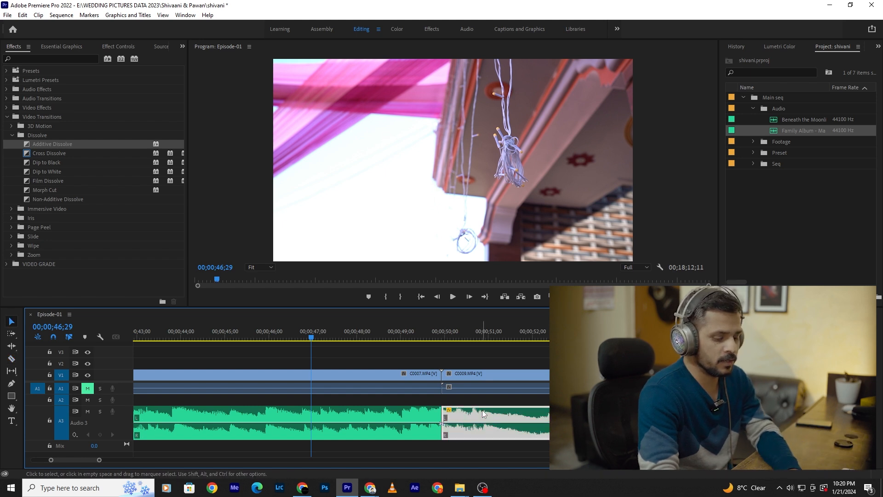
key(Delete)
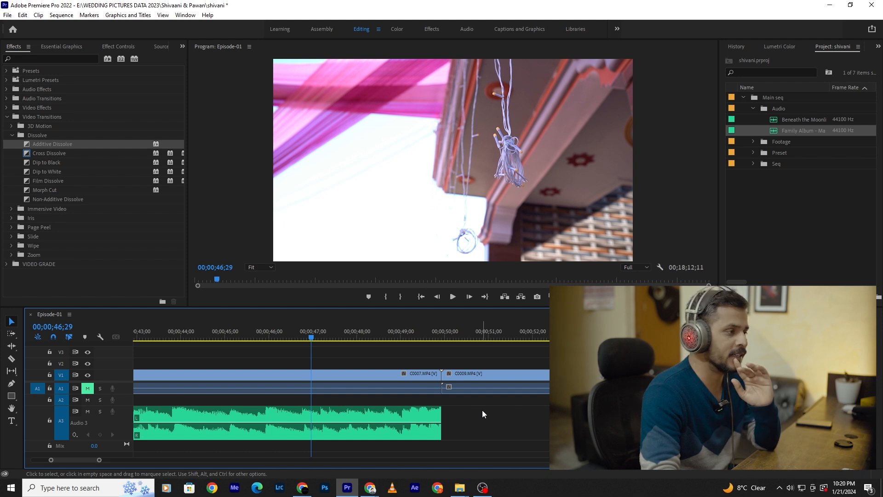
- Play the sequence across the cut end of the music to hear how abruptly it stops
click(410, 419)
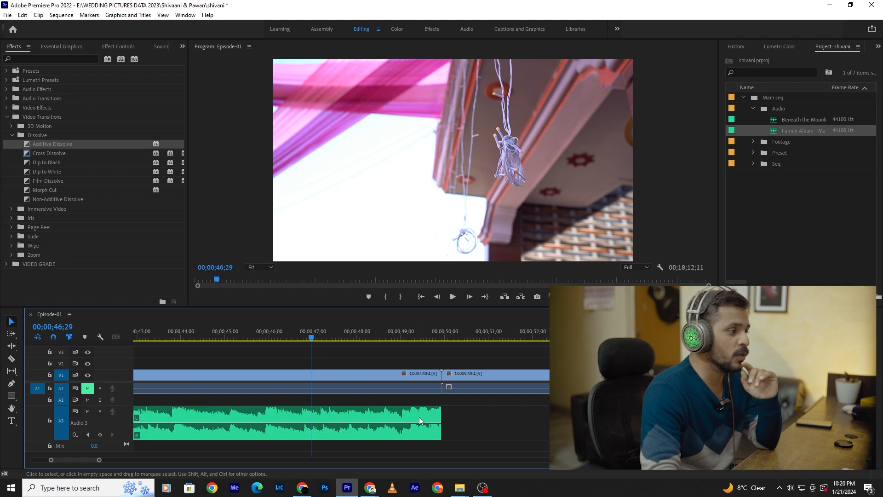
click(214, 341)
key(space)
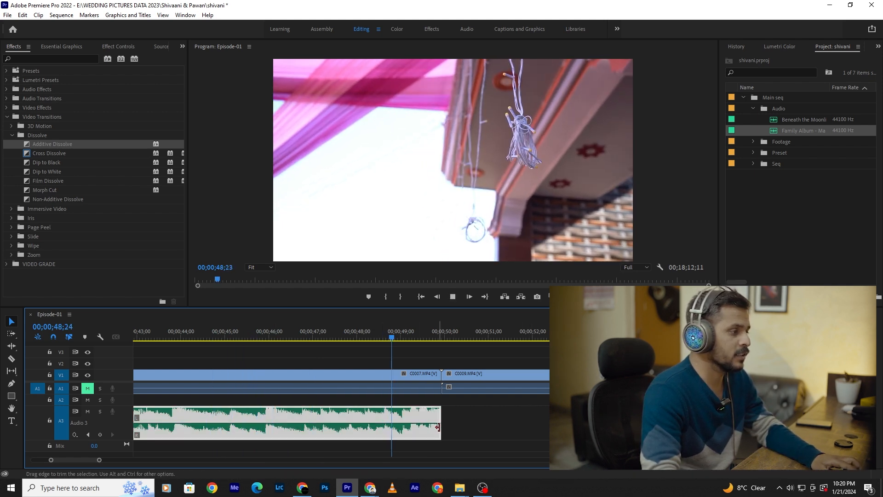
key(space)
click(504, 440)
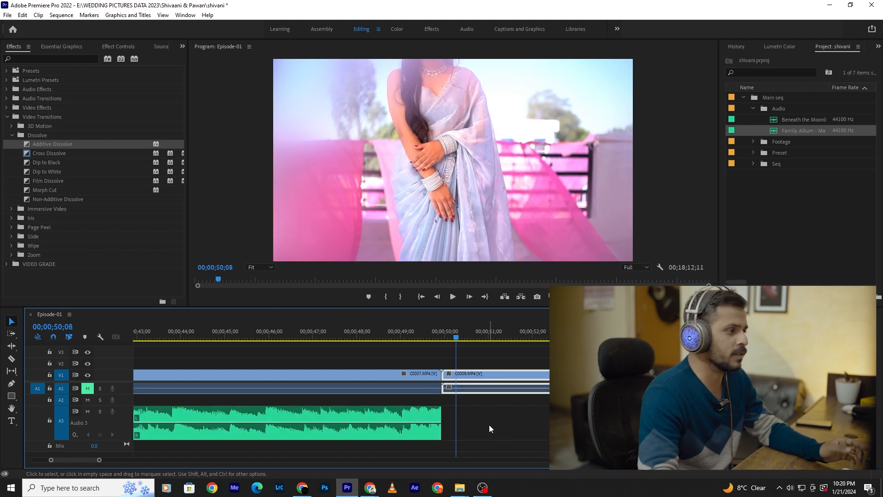
click(411, 325)
key(space)
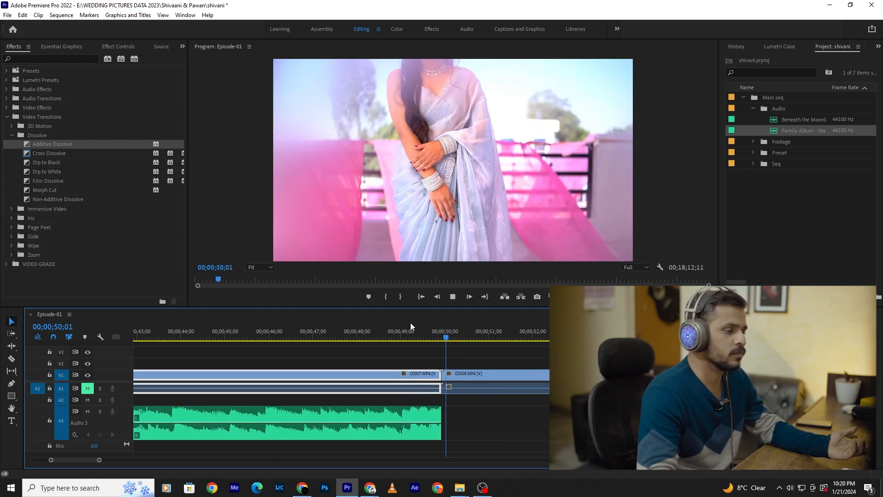
key(space)
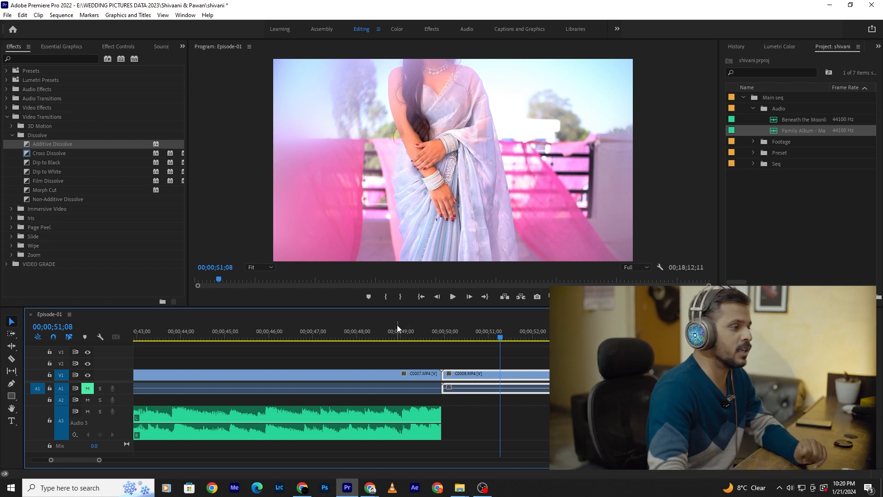
- Apply the default audio transition to the end of the music clip and play through it
right_click(445, 413)
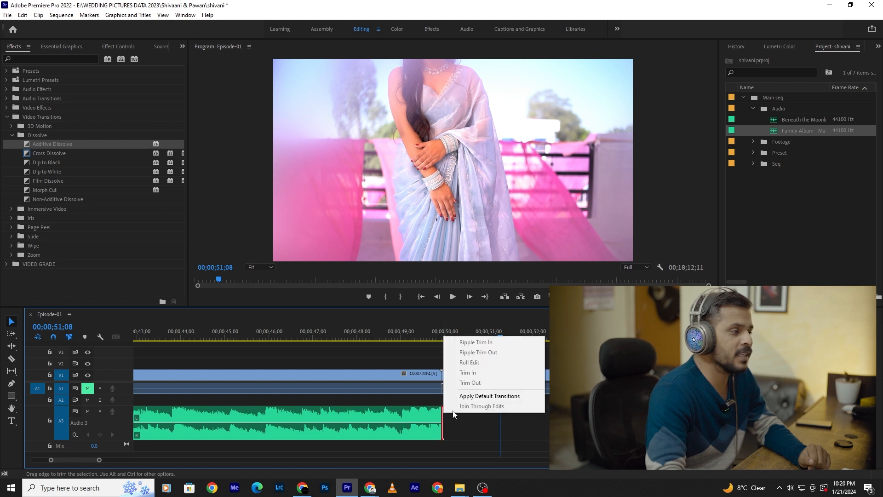
click(498, 397)
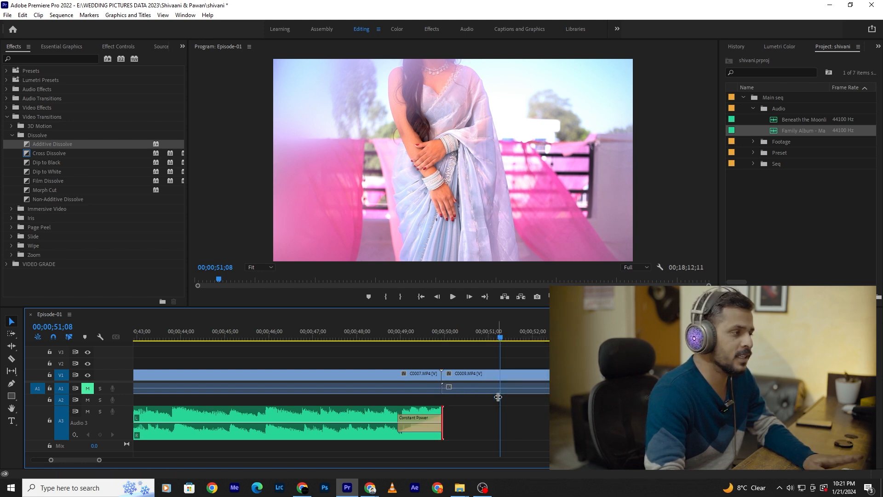
click(381, 341)
key(space)
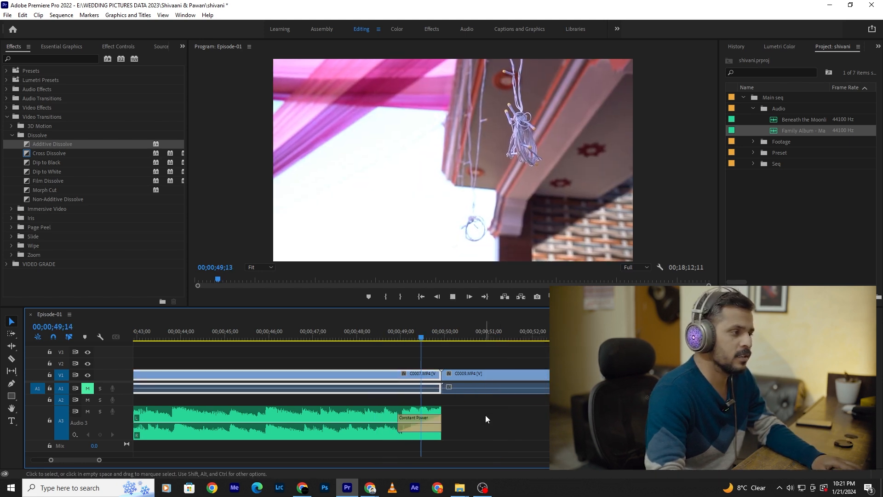
key(space)
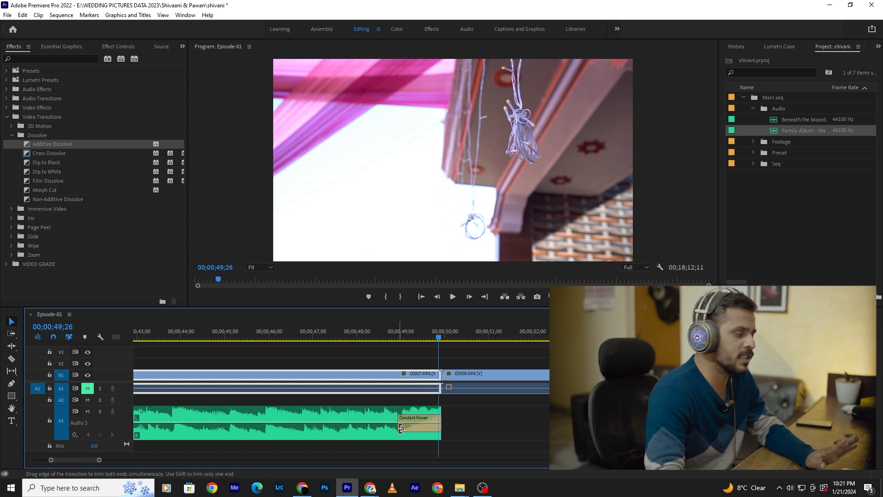
- Lengthen the Constant Power transition at the music's end to start at about 00;00;48;00 and play the fade
click(400, 429)
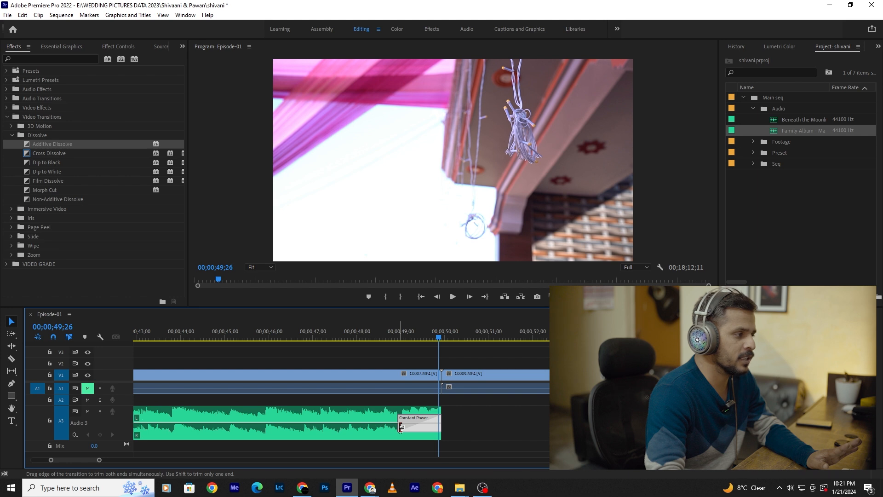
drag(400, 428, 358, 431)
click(356, 340)
key(space)
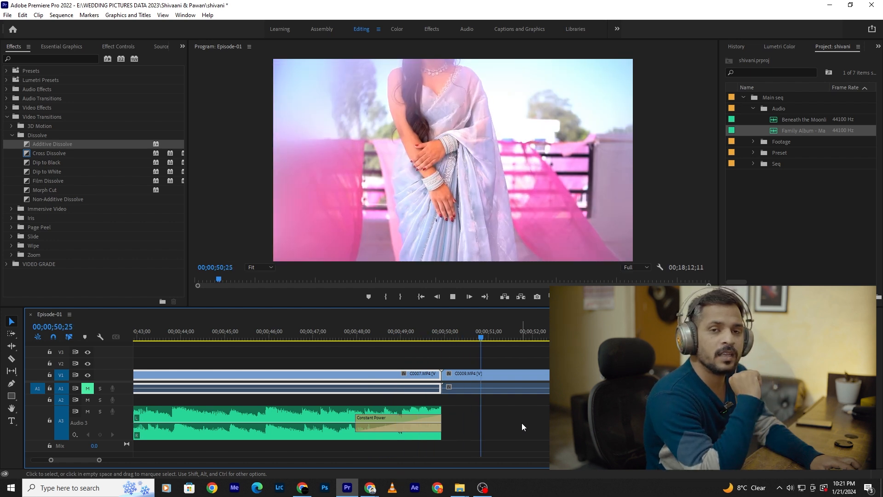
key(space)
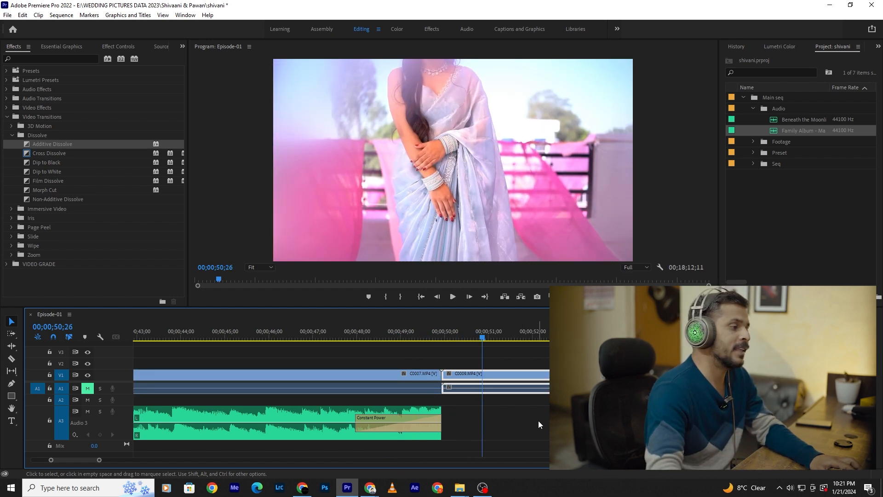
- Clear the Constant Power transition from the end of the music clip
click(362, 427)
right_click(366, 429)
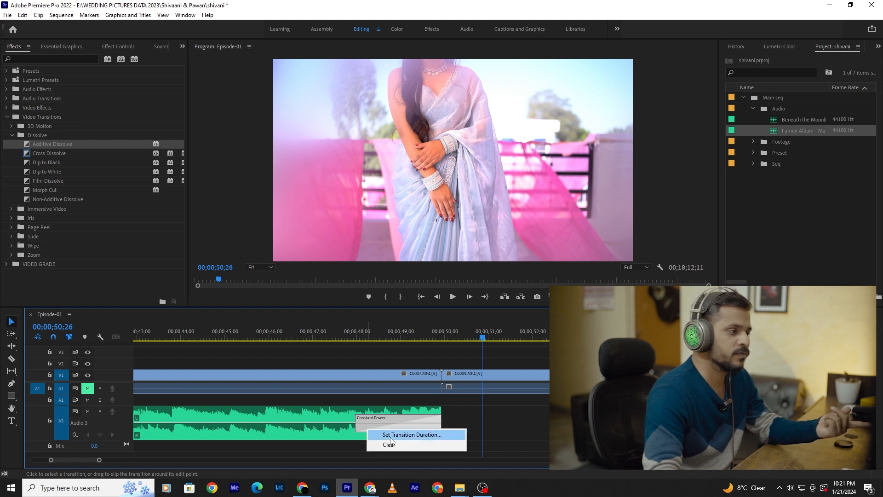
click(391, 444)
- Fade out the music with volume keyframes, lowering the one at its end and starting the fade at about 00;00;49;02, and play it
scroll(426, 405, up, 3)
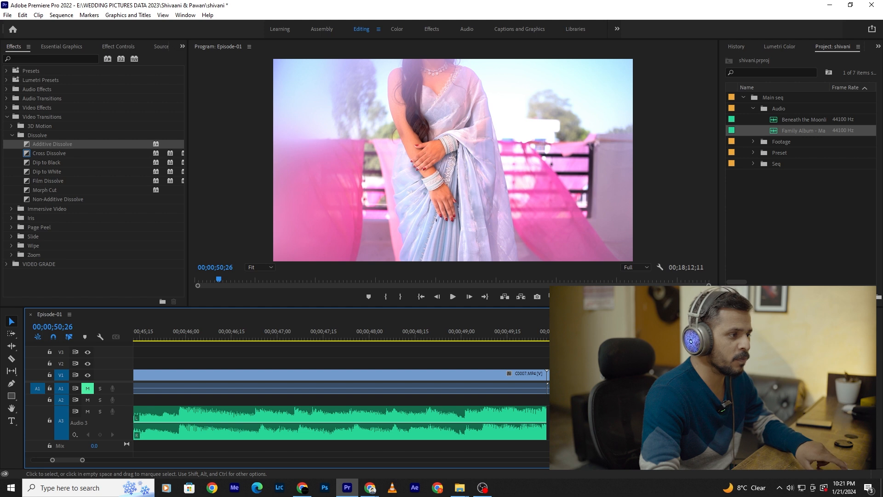
ctrl+click(503, 425)
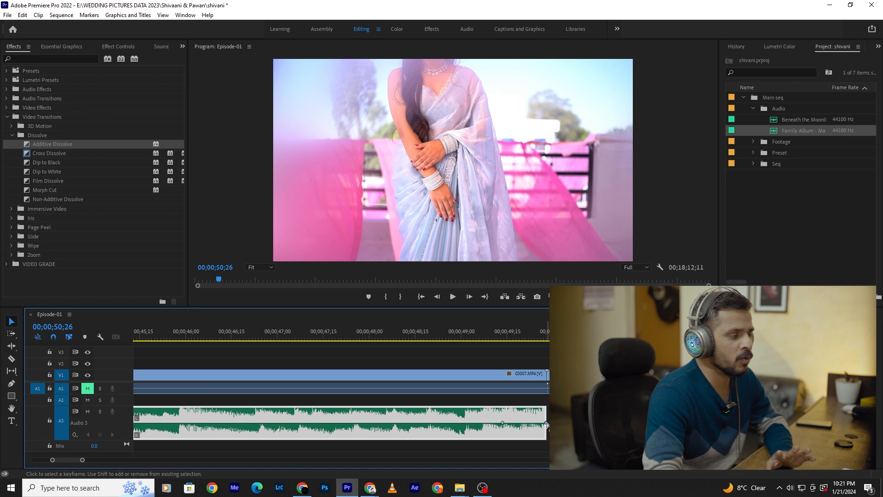
drag(546, 423, 547, 444)
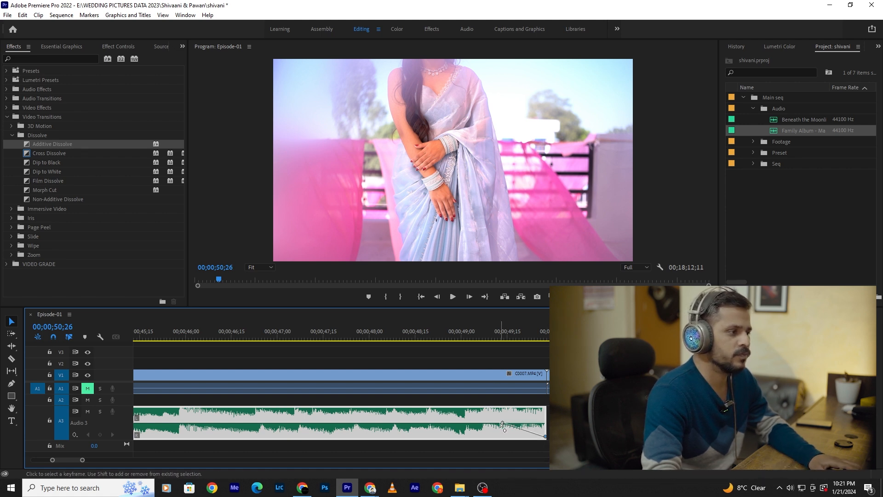
drag(503, 424, 469, 423)
click(443, 336)
key(space)
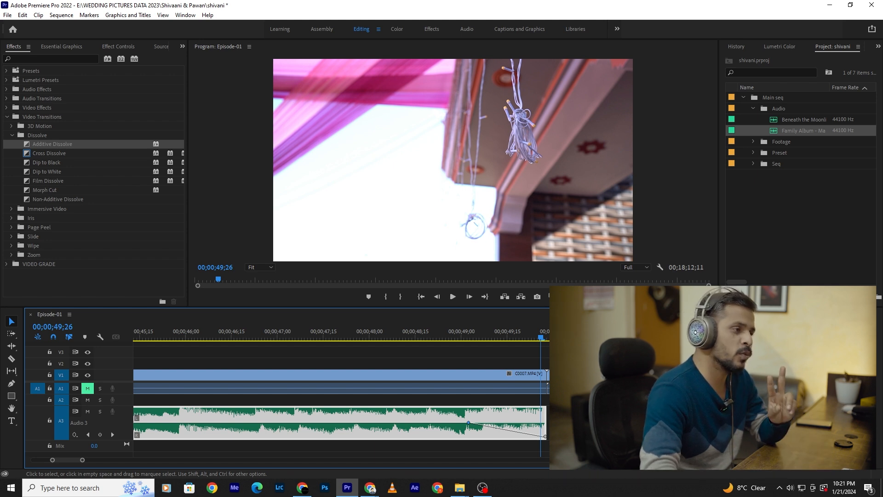
- Trim the start of C0009.MP4 to about 00;00;50;00 and the end of C0007.MP4 to about 00;00;49;27
click(562, 374)
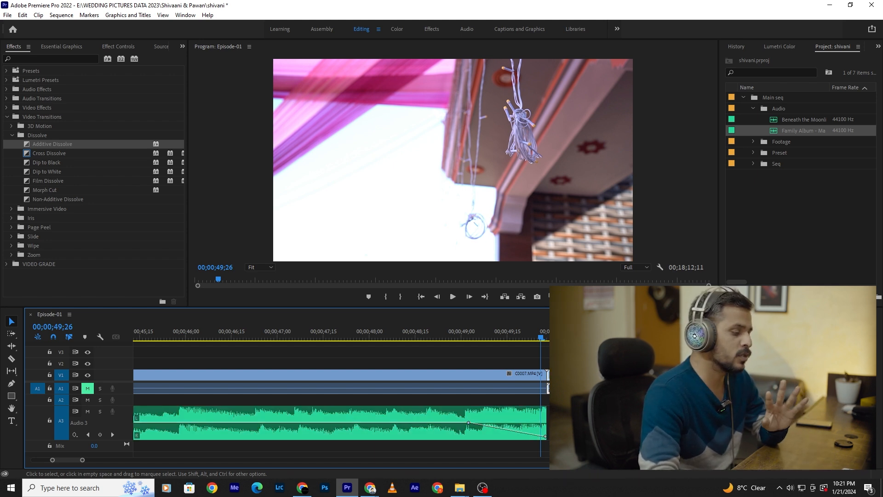
scroll(552, 372, down, 3)
drag(458, 336, 465, 339)
scroll(464, 421, up, 3)
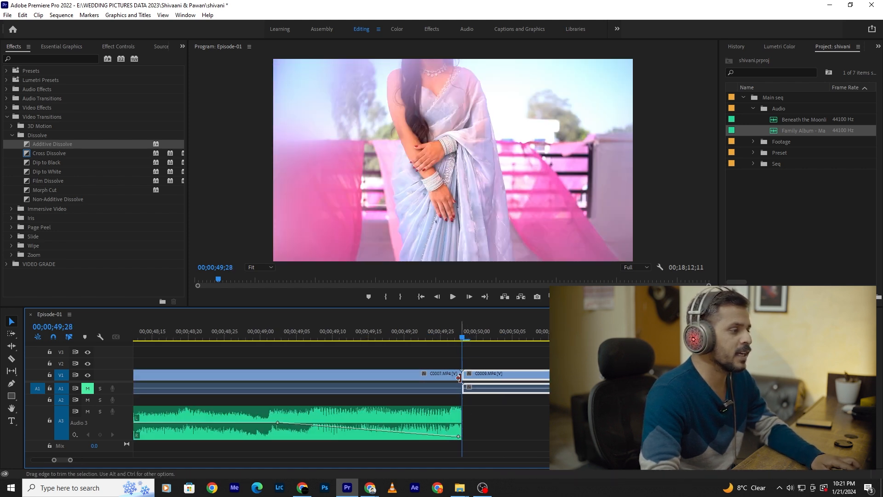
click(461, 420)
click(458, 377)
mouse_move(466, 375)
mouse_down()
mouse_move(478, 375)
mouse_move(457, 377)
mouse_up()
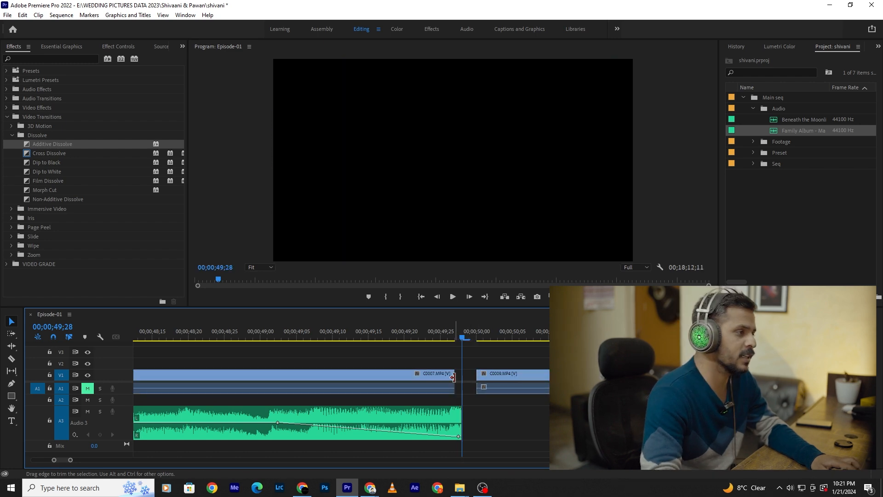
- Extend C0007.MP4 back to the end of the music and close the gap before C0009.MP4
click(440, 376)
click(433, 336)
drag(450, 373, 461, 375)
click(491, 330)
drag(558, 343, 494, 370)
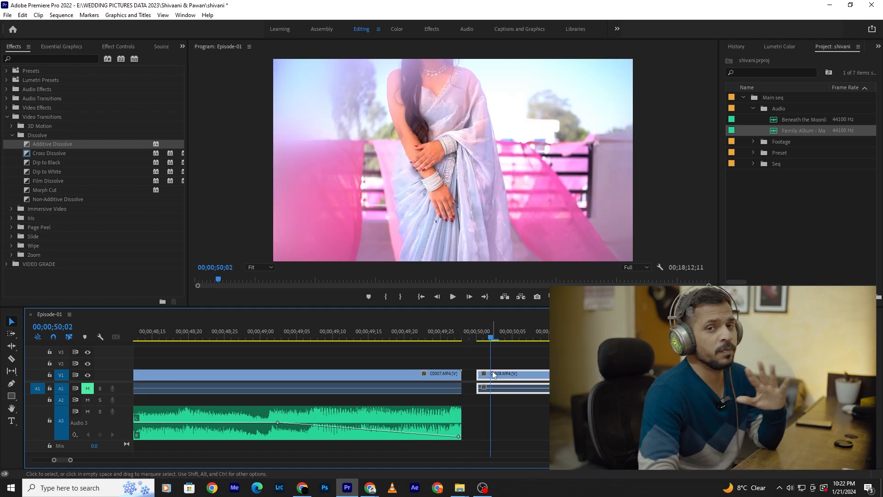
drag(492, 371, 471, 347)
- Try the default video and audio transitions at the cut between C0007.MP4 and C0009.MP4, play them, and undo them
right_click(467, 374)
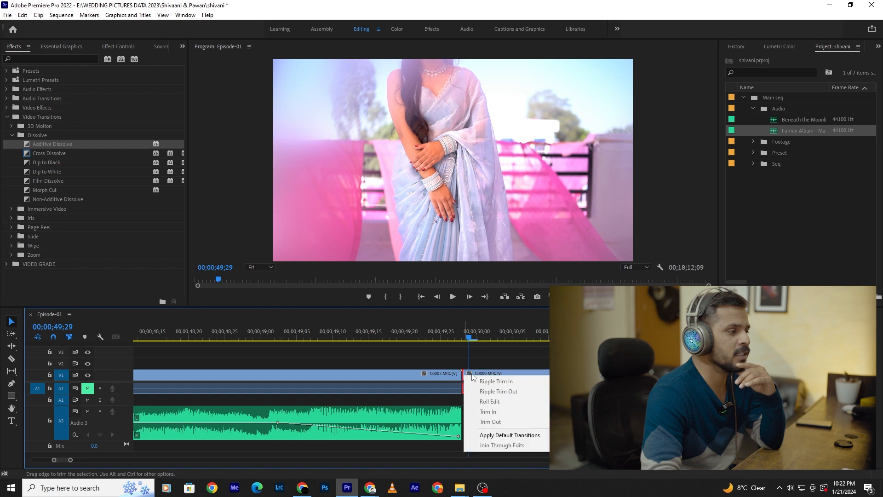
click(505, 435)
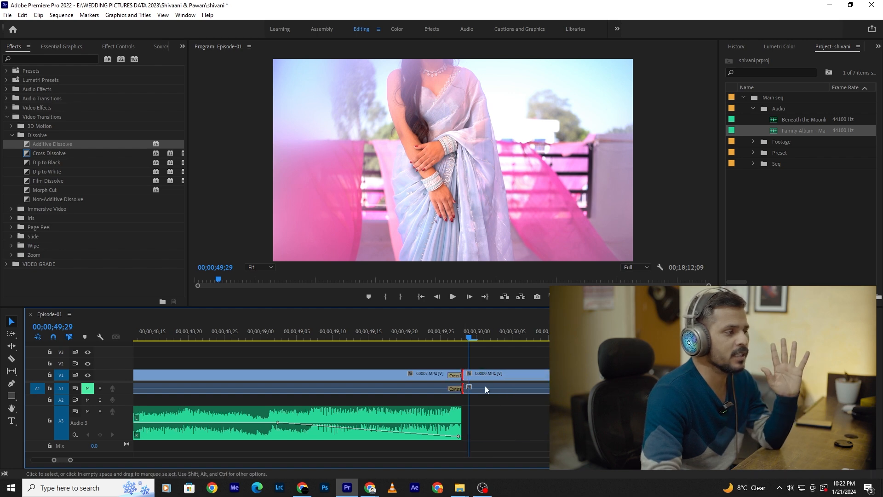
click(440, 337)
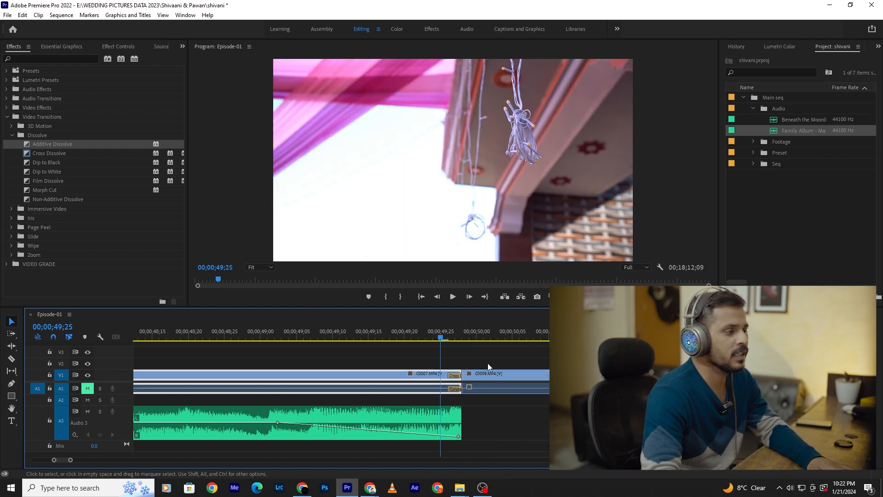
key(space)
click(500, 377)
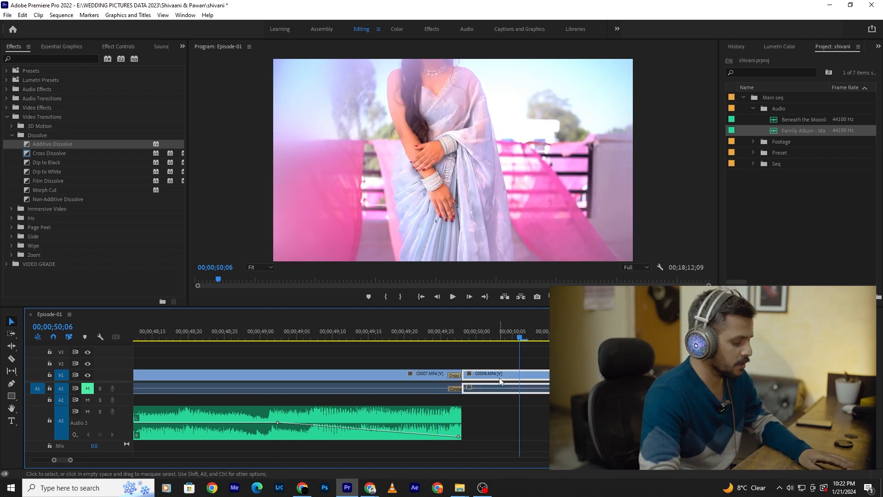
key(ctrl+z)
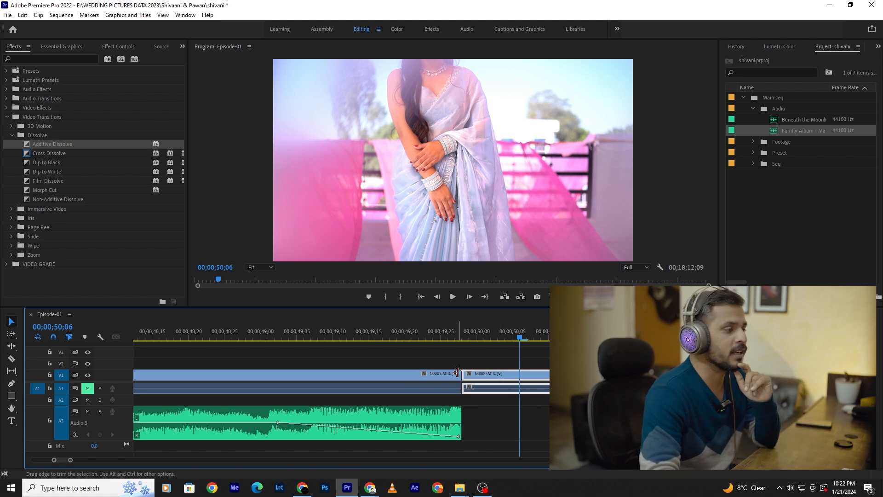
- Trim the ends of C0007.MP4 and the music to about 00;00;49;24 and place a low volume keyframe at the music's new end
drag(460, 378, 432, 376)
drag(459, 415, 428, 433)
double_click(429, 435)
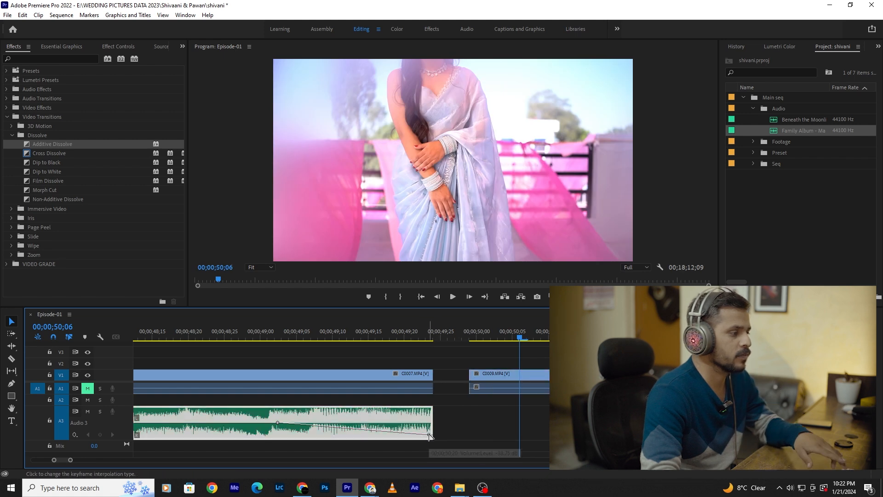
drag(430, 435, 430, 437)
- Close the gap between C0007.MP4 and C0009.MP4
click(404, 332)
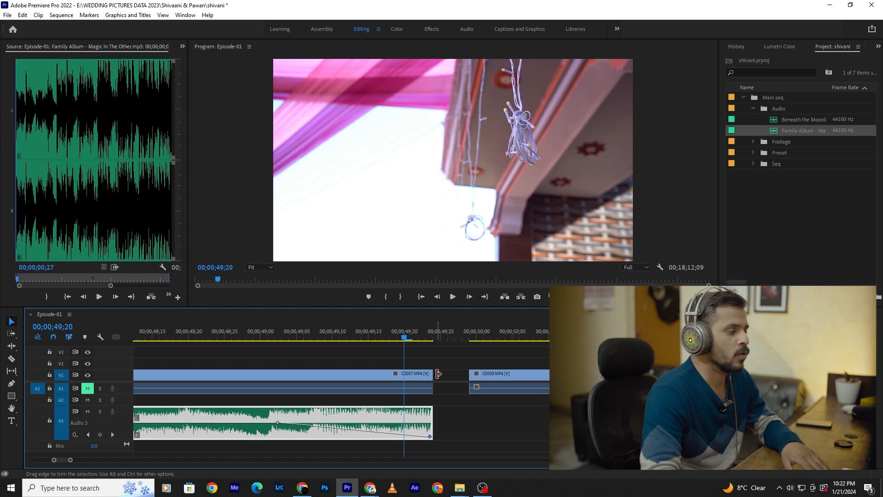
click(448, 375)
key(Delete)
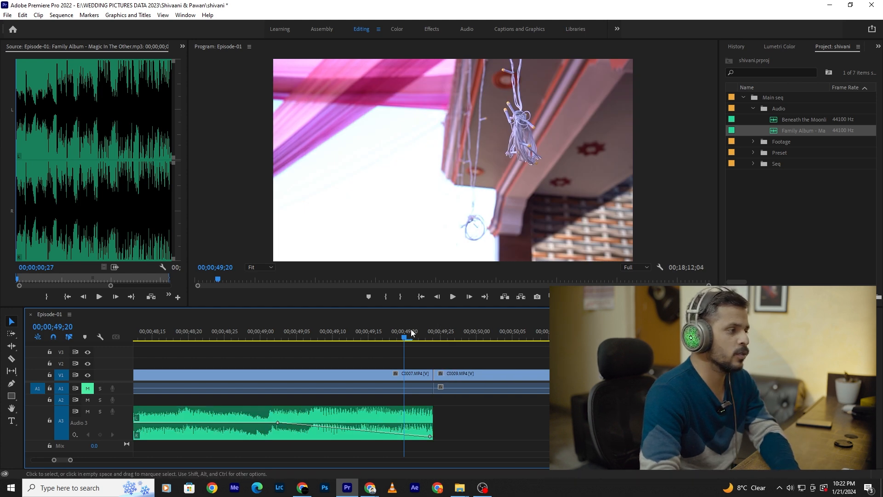
- Try the default transitions from either side of the cut between C0007.MP4 and C0009.MP4, and undo them each time
right_click(432, 376)
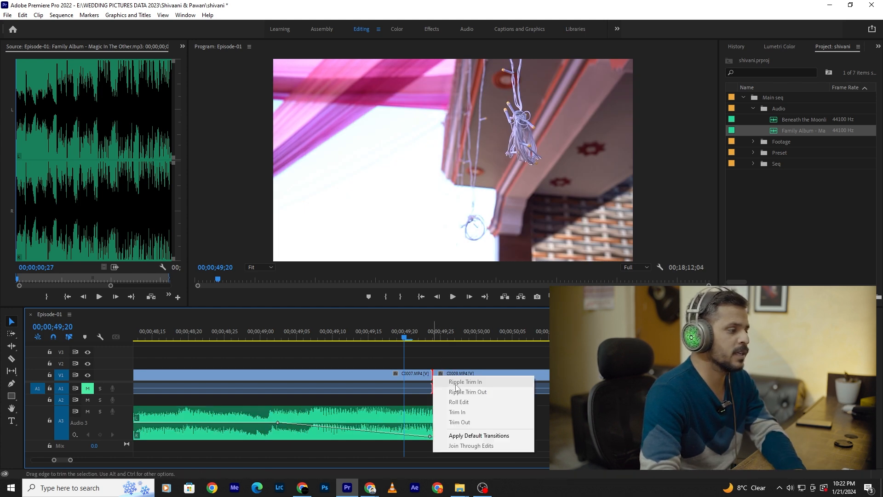
click(470, 436)
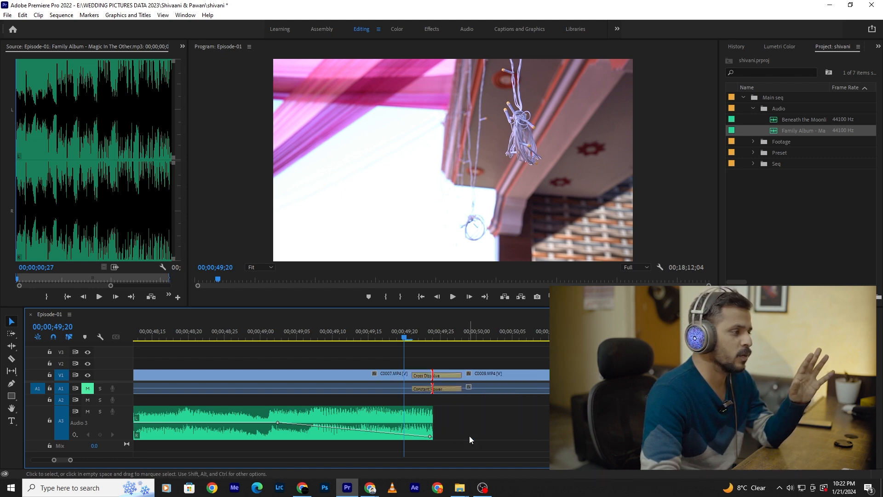
key(space)
key(space)
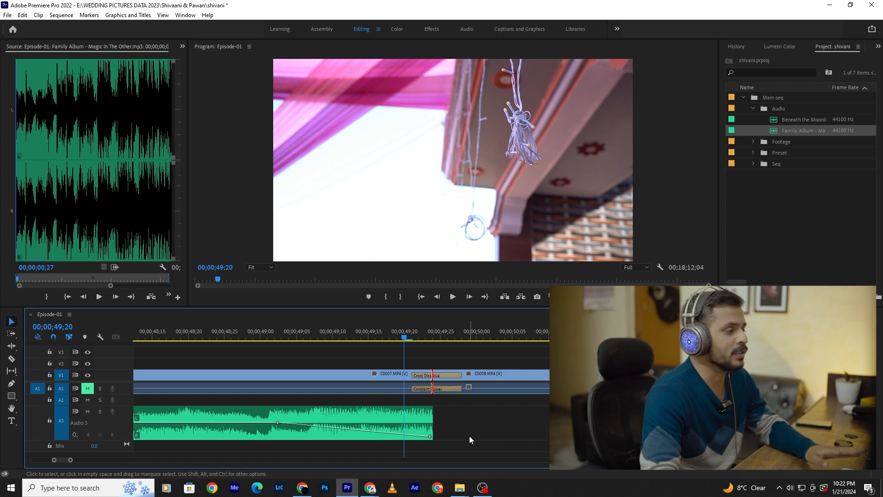
key(ctrl+z)
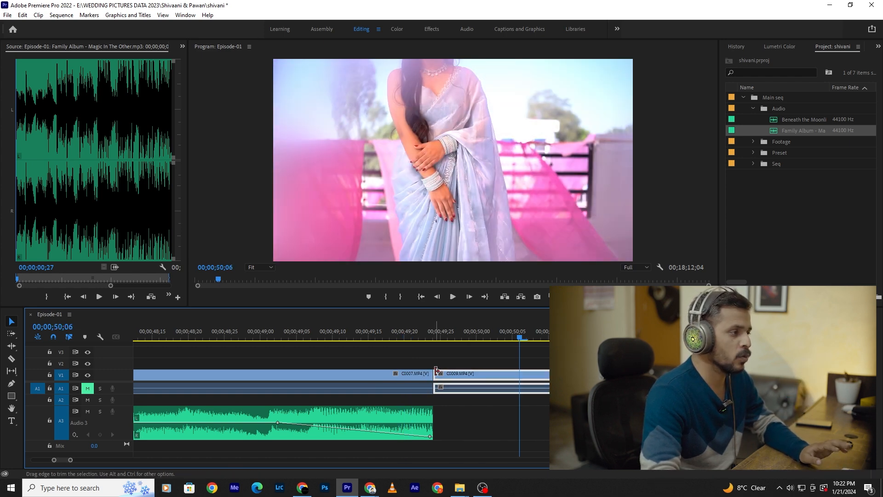
right_click(436, 371)
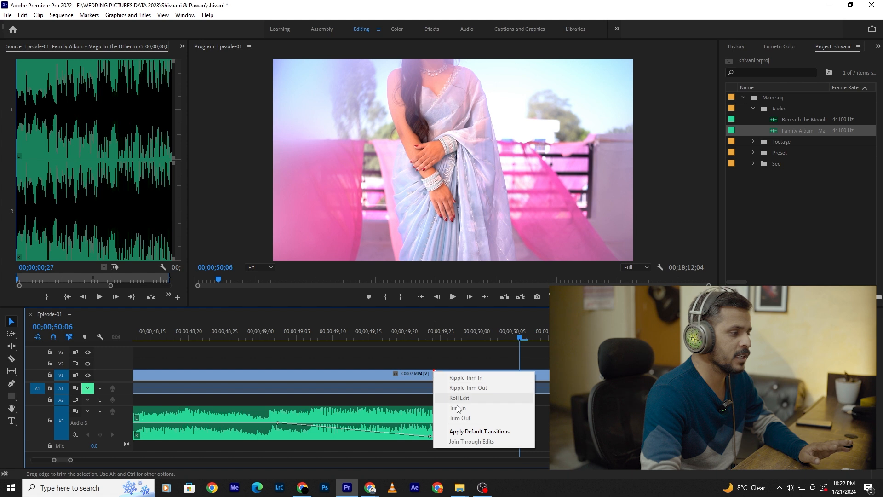
click(469, 434)
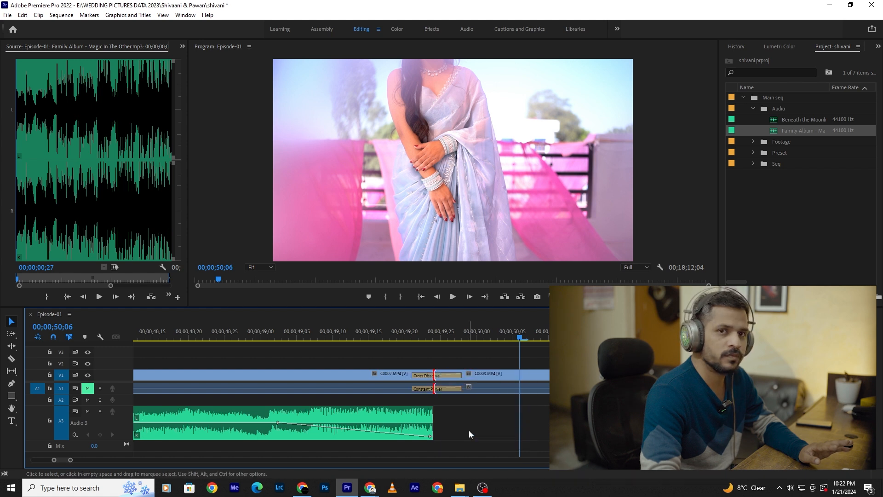
key(ctrl+z)
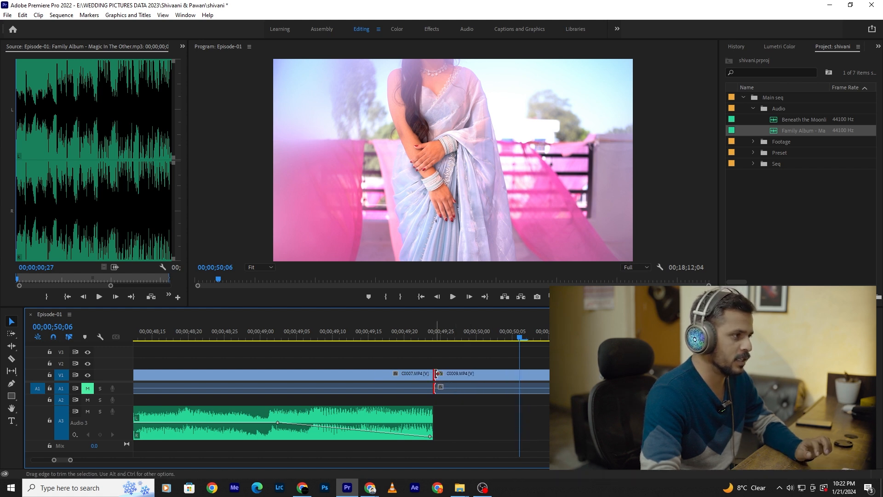
- Apply the default video and audio transitions at the start of C0009.MP4 and play across the cut
right_click(436, 373)
click(462, 434)
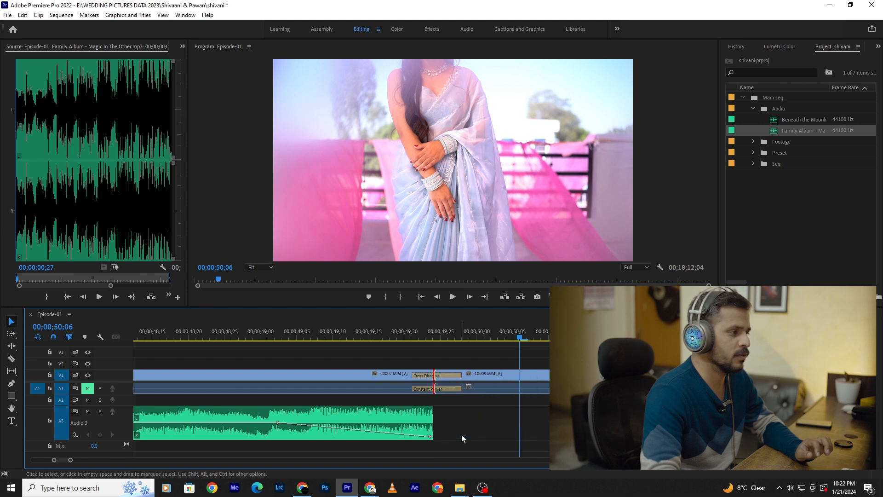
click(347, 332)
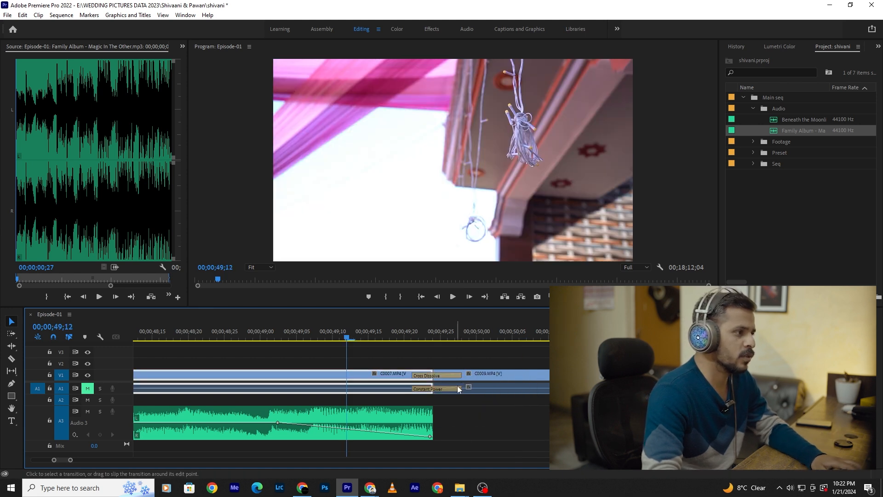
drag(460, 375, 510, 375)
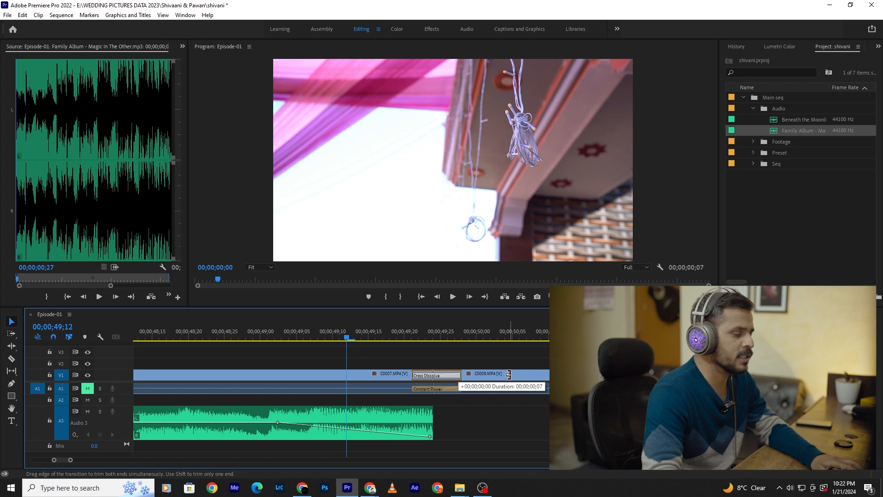
key(space)
key(space)
click(353, 334)
key(space)
key(space)
- Place the Beneath the Moonlight music on the Audio 3 track after the end of the first song
scroll(430, 386, down, 3)
scroll(431, 386, down, 3)
double_click(776, 120)
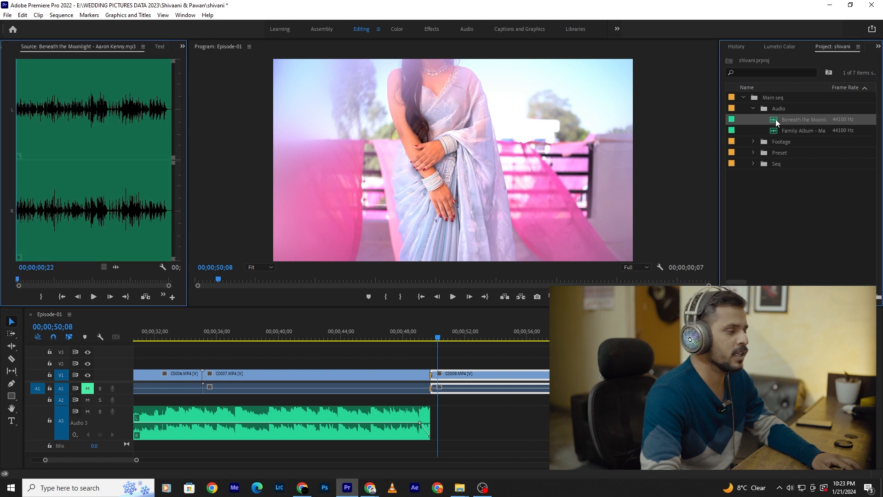
drag(776, 121, 462, 424)
- Fade in Beneath the Moonlight with volume keyframes up to about 00;00;51;10, butt it against the first song, and play the join
scroll(448, 423, up, 3)
scroll(447, 423, up, 2)
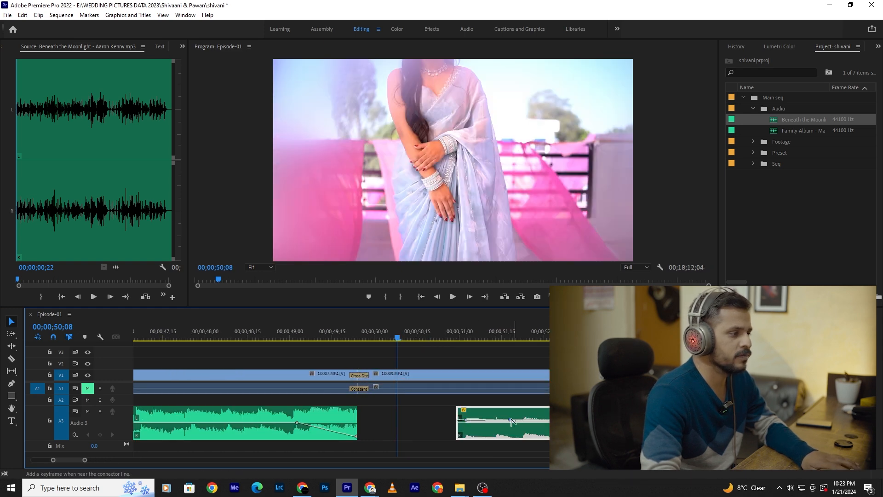
drag(466, 420, 516, 421)
key(space)
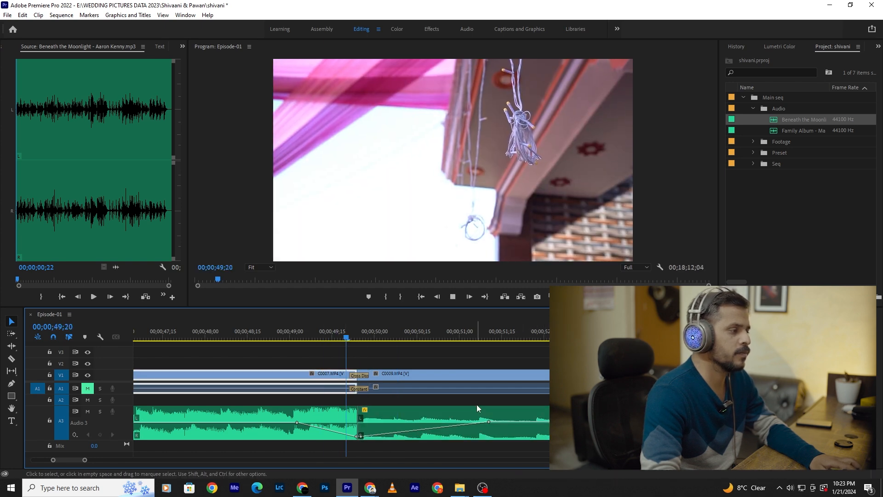
key(space)
- Shorten the second song's fade-in by moving its ending keyframe to about 00;00;50;19, and play the change of music
drag(489, 420, 442, 422)
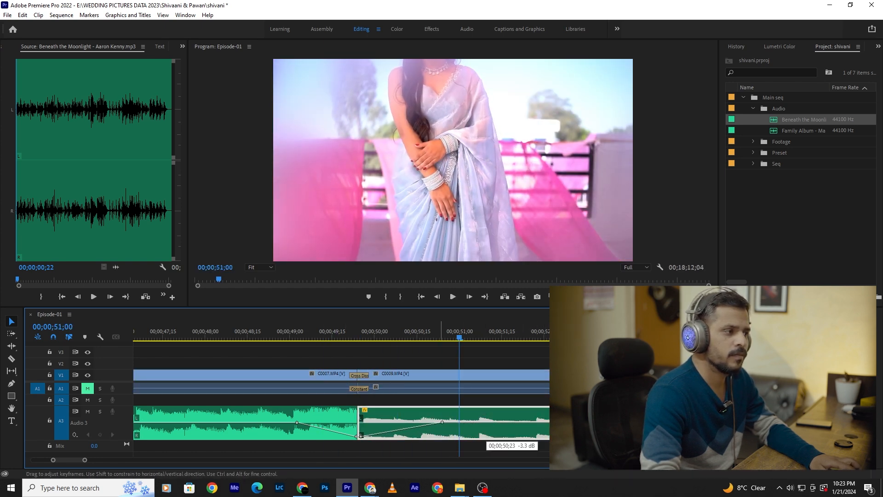
click(299, 343)
key(space)
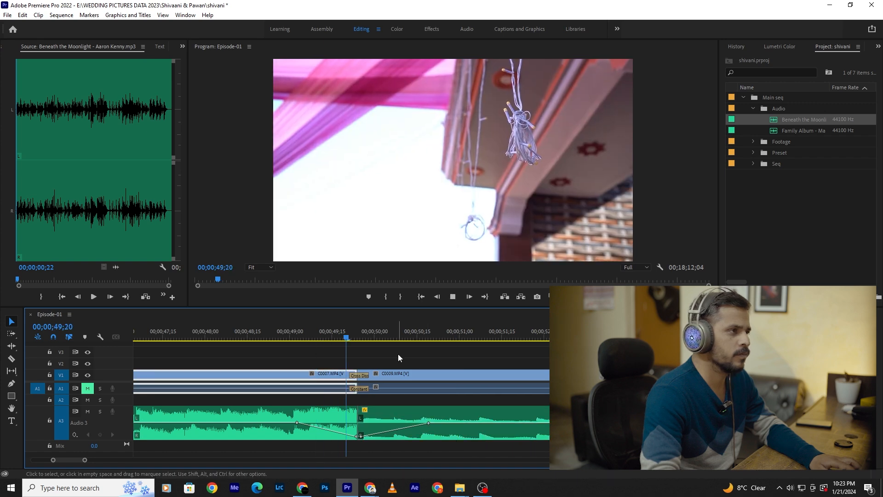
click(476, 382)
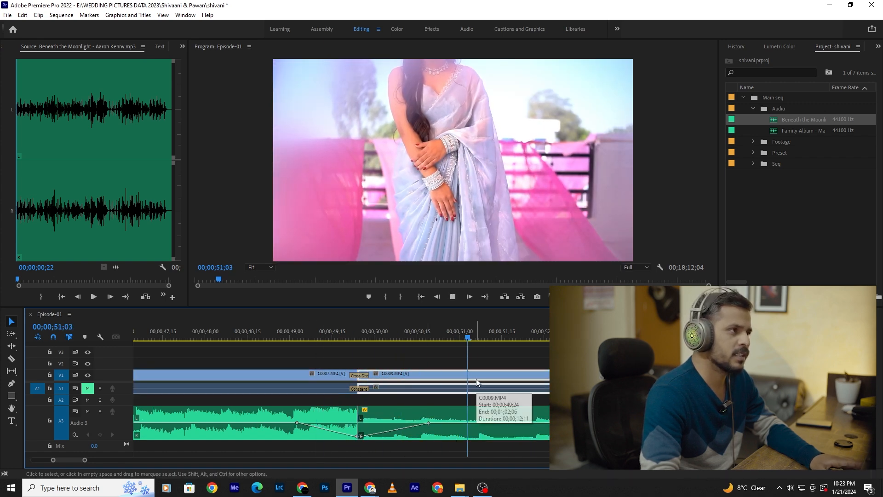
key(space)
- Clear the Cross Dissolve and Constant Power transitions from the cut between C0007.MP4 and C0009.MP4
key(minus)
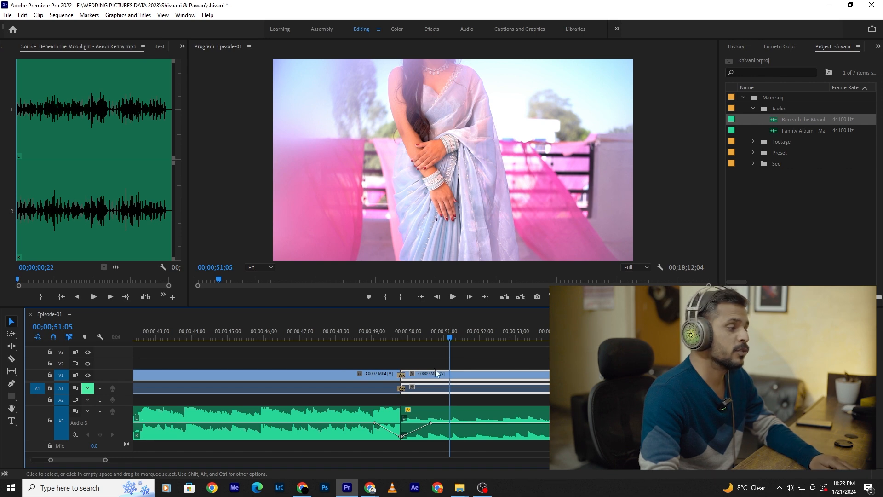
scroll(419, 367, up, 2)
scroll(417, 367, up, 4)
scroll(547, 375, up, 3)
scroll(460, 378, down, 3)
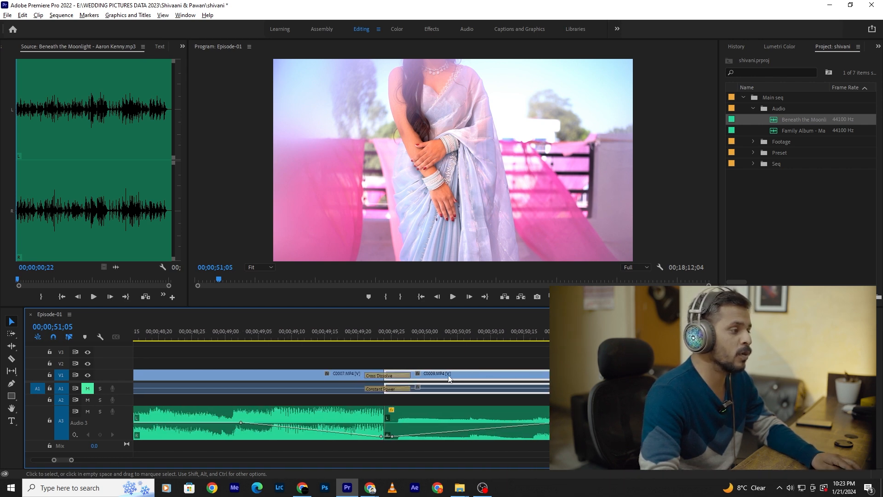
scroll(454, 378, up, 2)
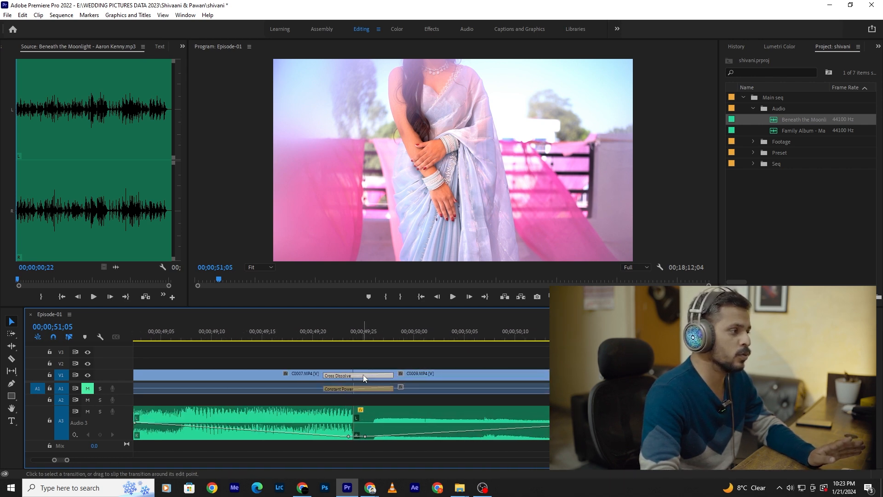
right_click(363, 374)
click(383, 390)
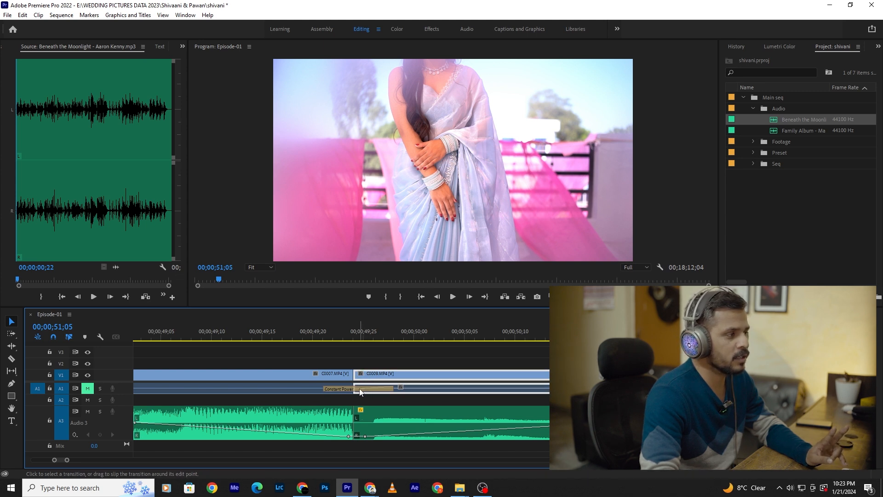
right_click(360, 390)
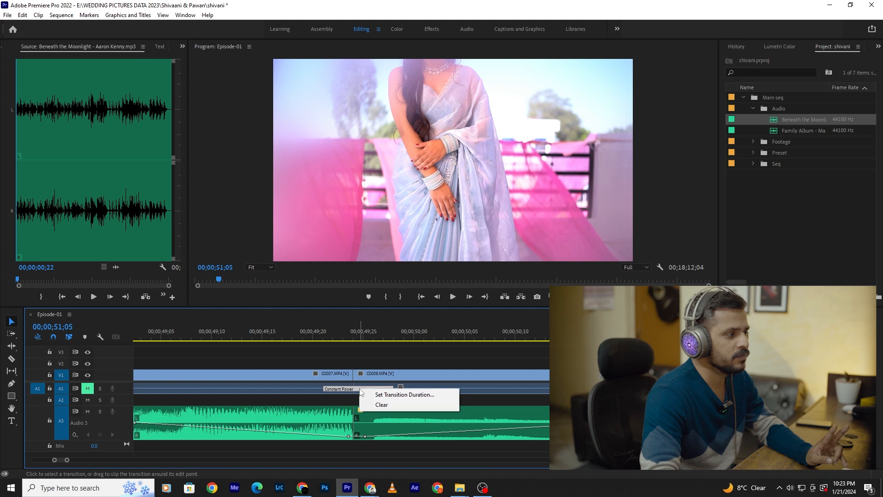
click(380, 405)
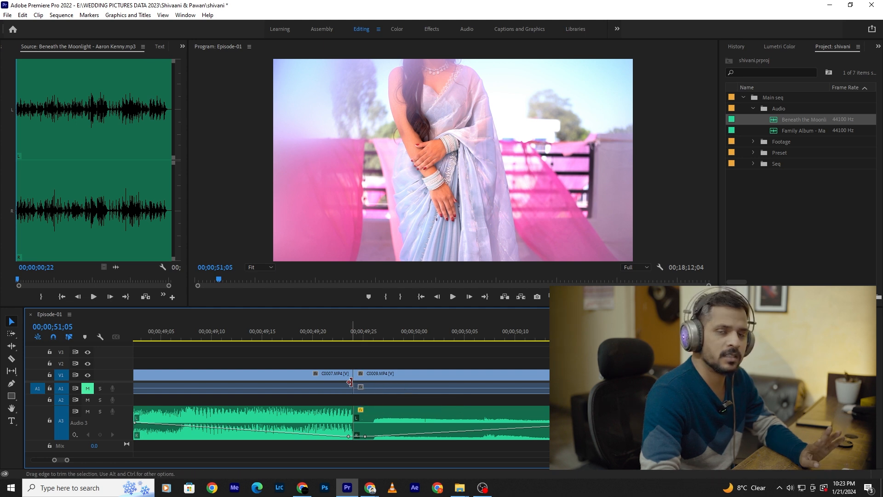
- Apply the Dip to Black video transition at the cut between C0007.MP4 and C0009.MP4
click(394, 385)
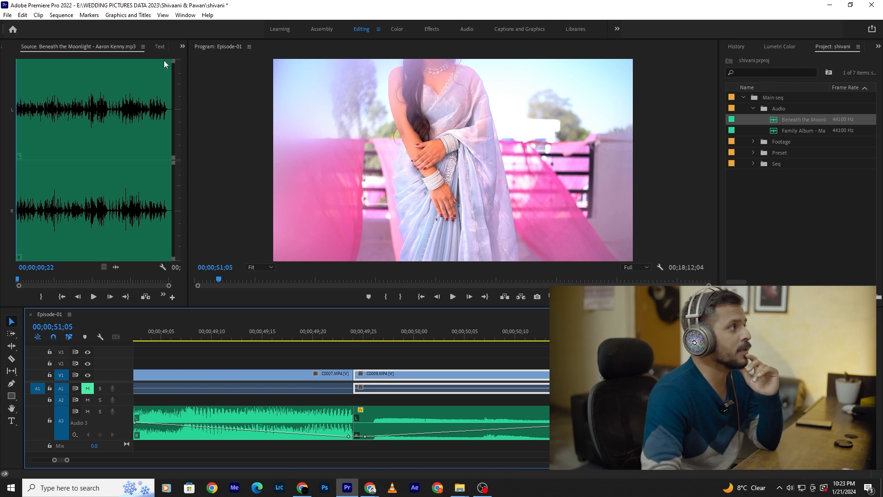
click(181, 46)
click(194, 58)
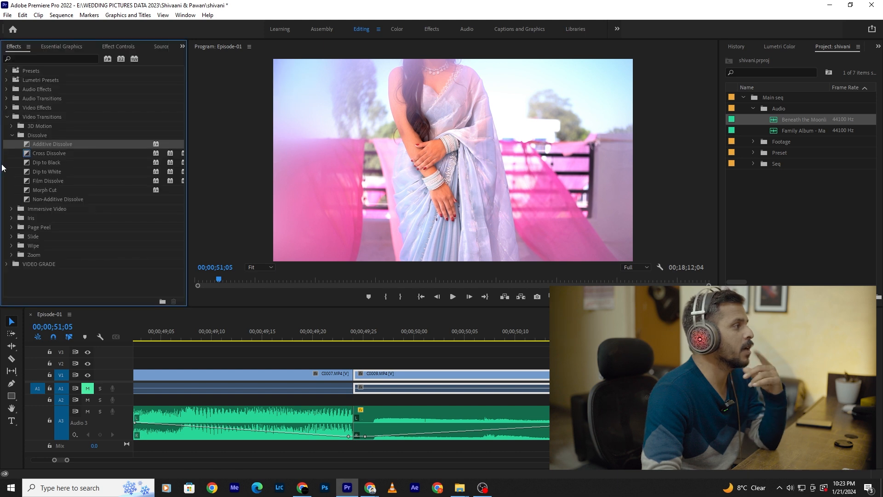
drag(26, 163, 357, 374)
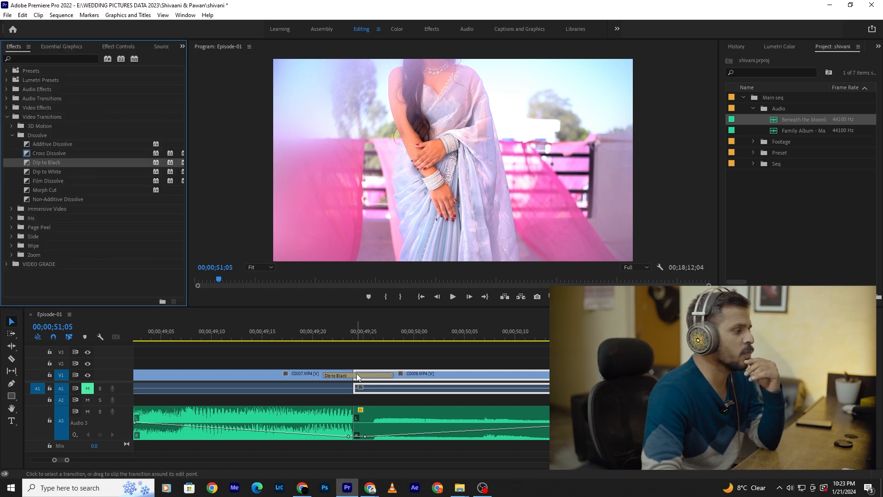
- Play the Dip to Black transition at the cut and clear it
click(322, 328)
key(space)
key(space)
click(283, 326)
key(space)
key(space)
click(314, 337)
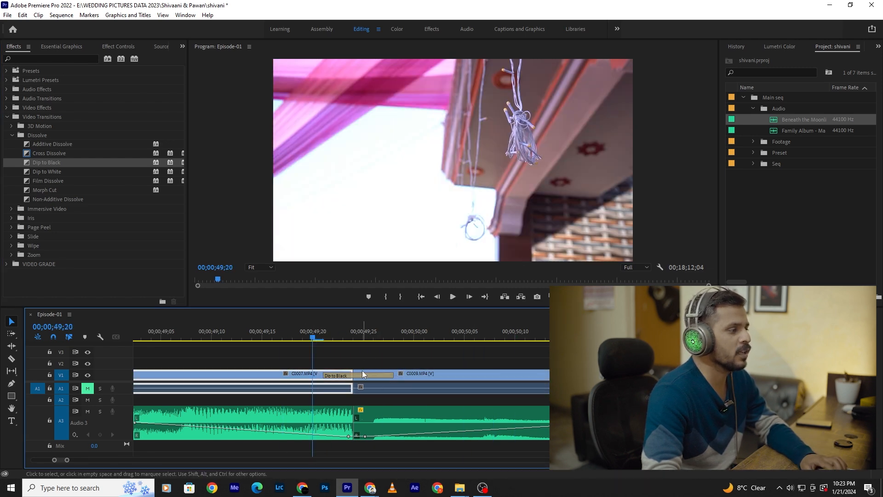
right_click(362, 375)
click(386, 391)
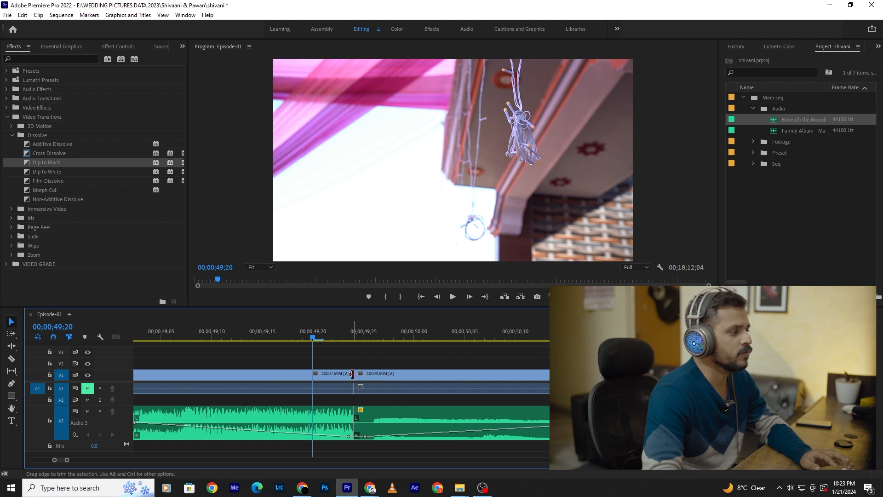
- Trim the start of C0009.MP4 to about 00;00;49;25 and apply default transitions separately to the end of C0007.MP4 and the start of C0009.MP4
drag(357, 372, 362, 373)
drag(362, 373, 366, 373)
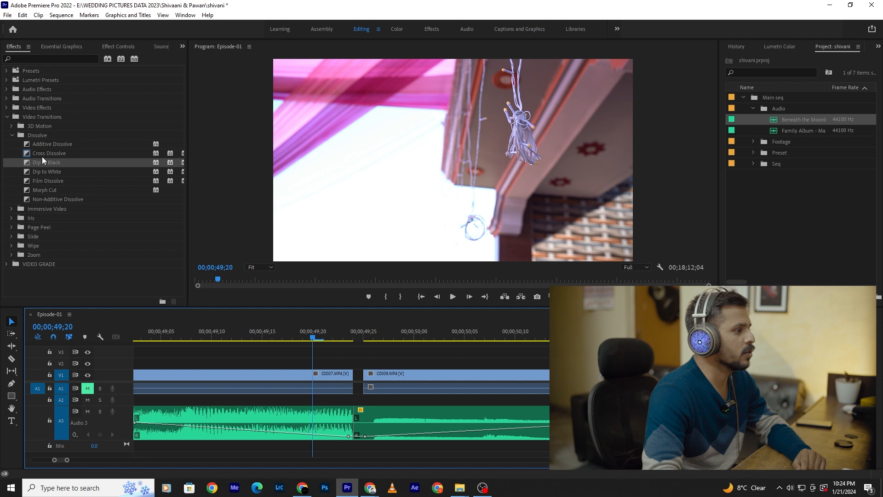
right_click(350, 374)
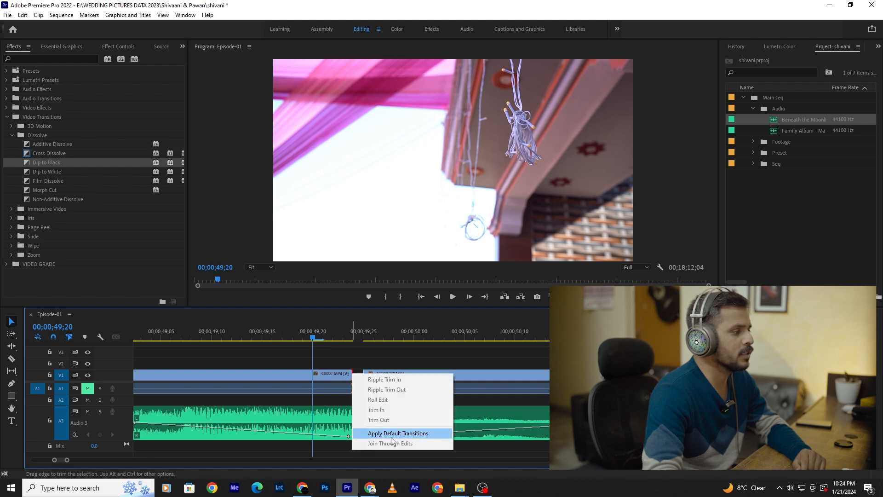
click(389, 435)
right_click(366, 376)
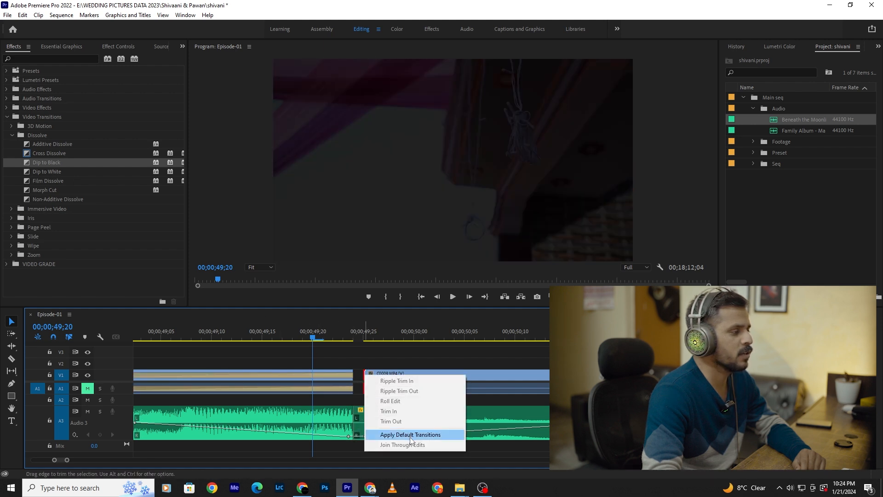
click(411, 435)
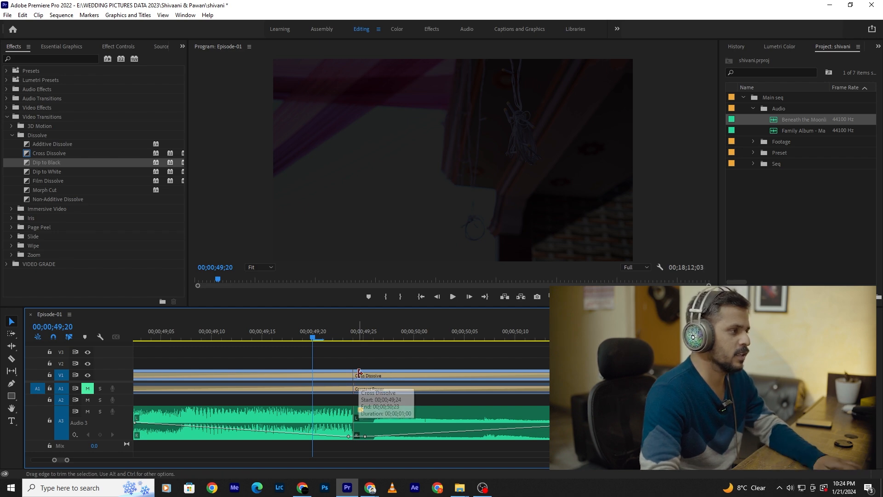
- Play the separate fade-out and fade-in between C0007.MP4 and C0009.MP4
scroll(360, 374, down, 3)
click(311, 336)
key(space)
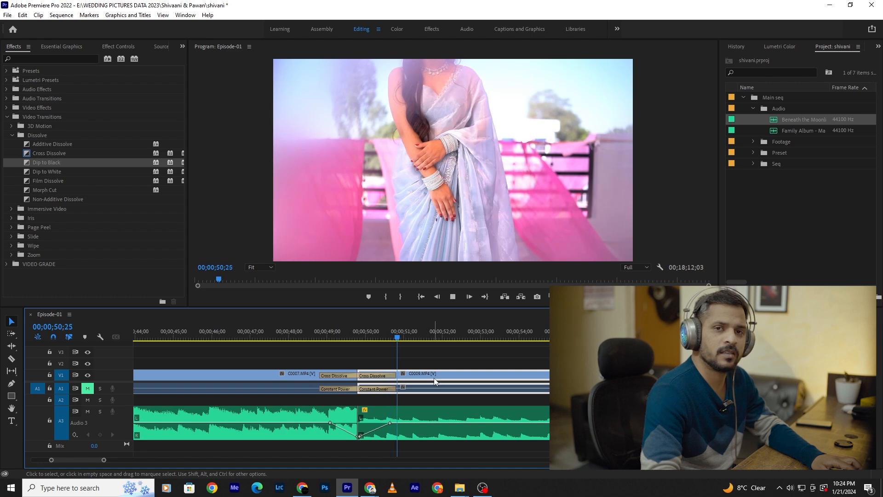
key(space)
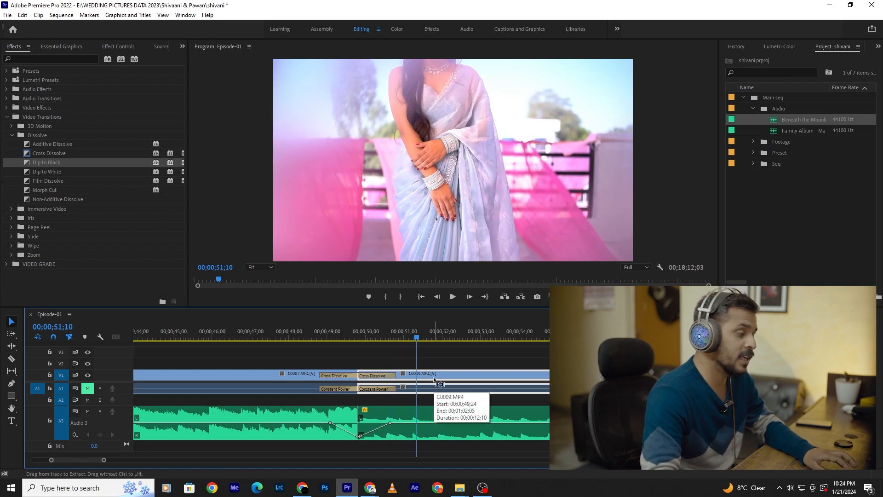
- Undo the default transitions at the start of C0009.MP4 and clear the Cross Dissolve from the end of C0007.MP4
key(alt+Right)
scroll(353, 375, up, 3)
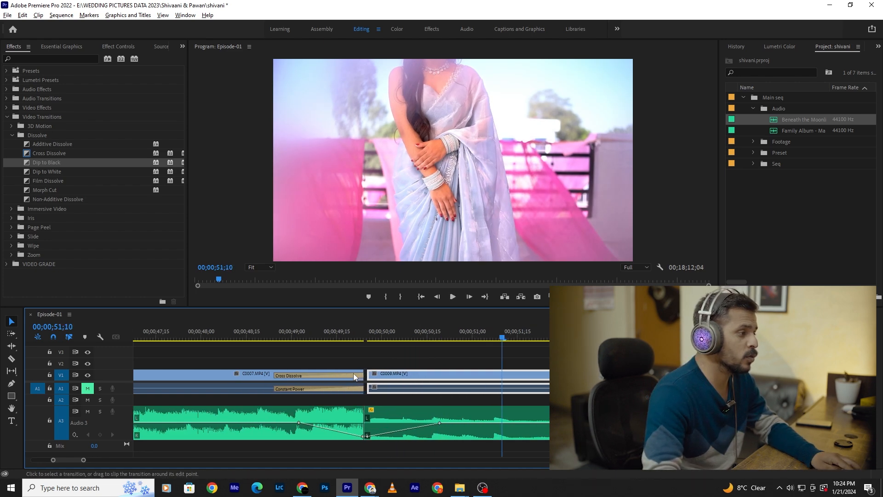
scroll(355, 374, up, 2)
right_click(350, 376)
click(373, 392)
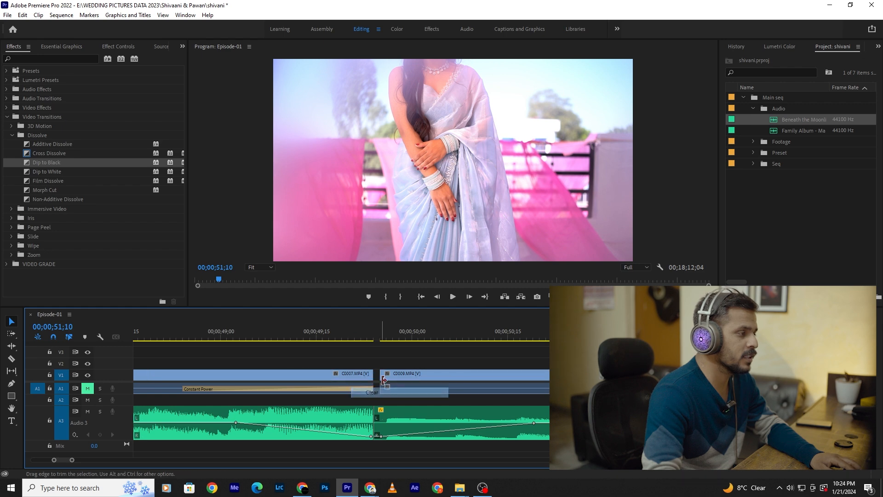
- Try to shift C0009.MP4 farther from the end of C0007.MP4 on V1 and undo the recent clip changes
mouse_move(384, 379)
mouse_down()
mouse_move(372, 378)
mouse_move(385, 375)
mouse_up()
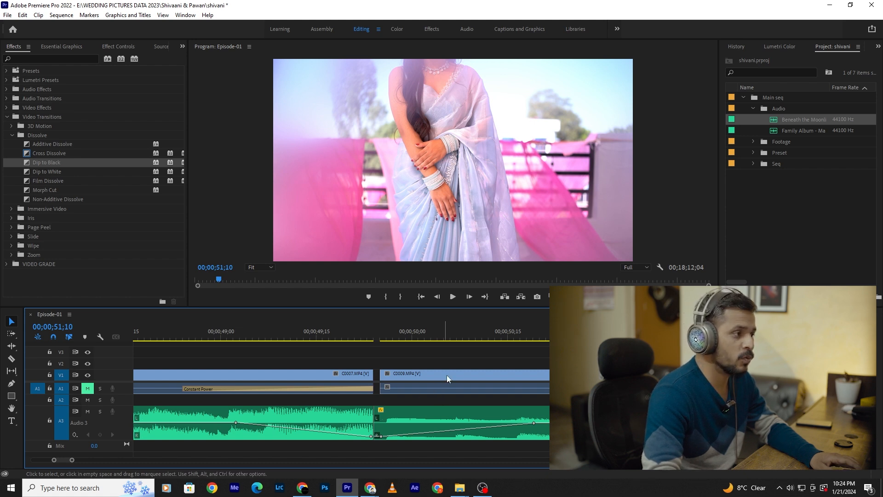
click(448, 376)
key(minus)
key(minus)
key(minus)
key(minus)
key(minus)
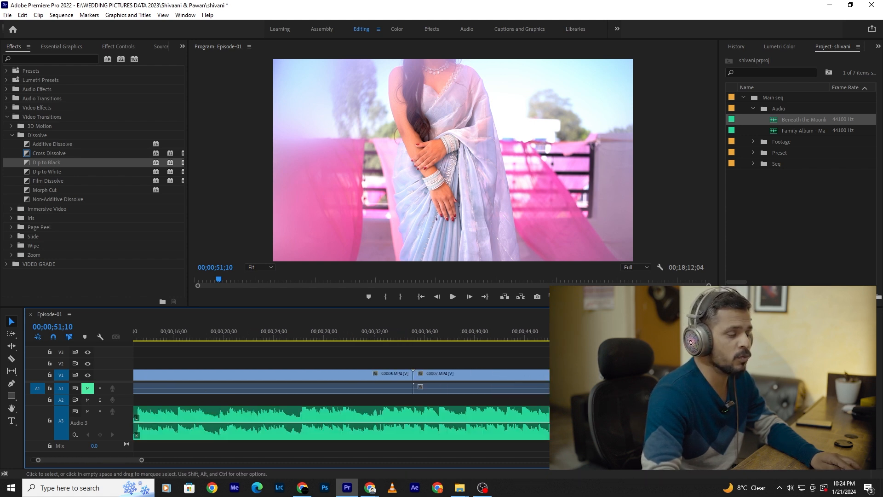
drag(456, 373, 468, 378)
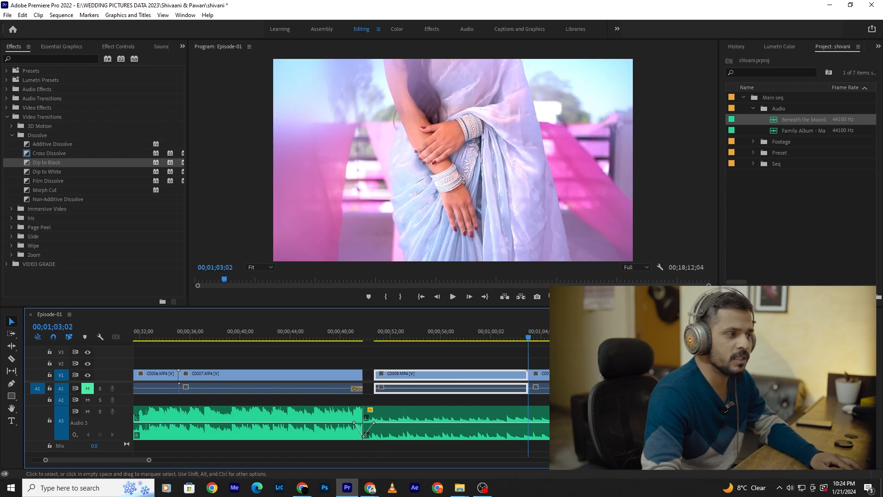
drag(531, 332, 531, 336)
key(ctrl+z)
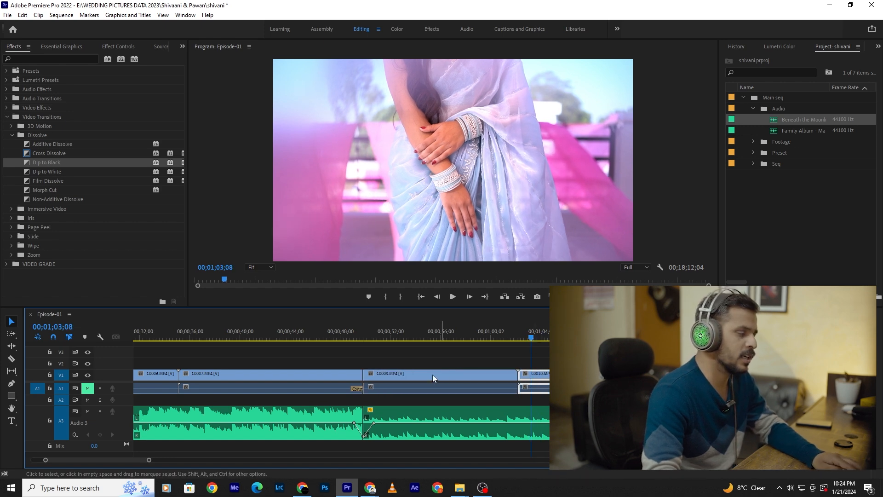
- Trim the start of C0009.MP4 to about 00;00;49;26, leaving a small gap after C0007.MP4, and set the playhead to 00;00;49;29
scroll(382, 371, up, 6)
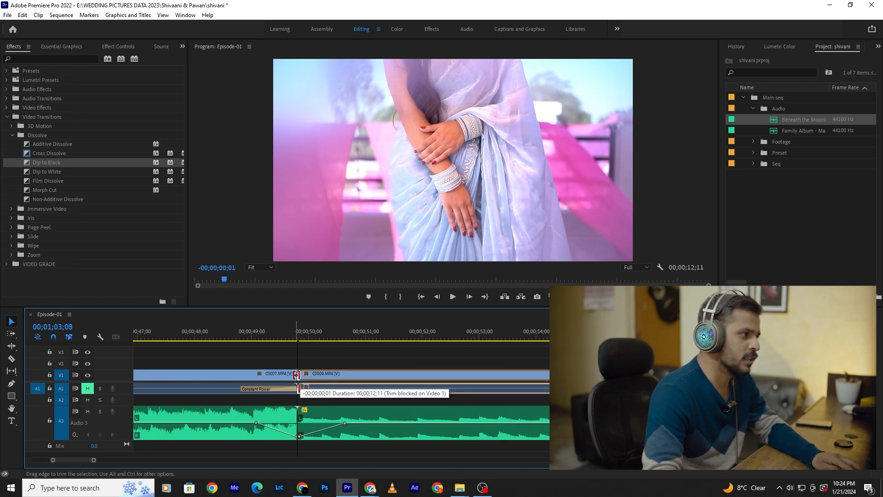
scroll(296, 376, up, 3)
drag(308, 372, 318, 374)
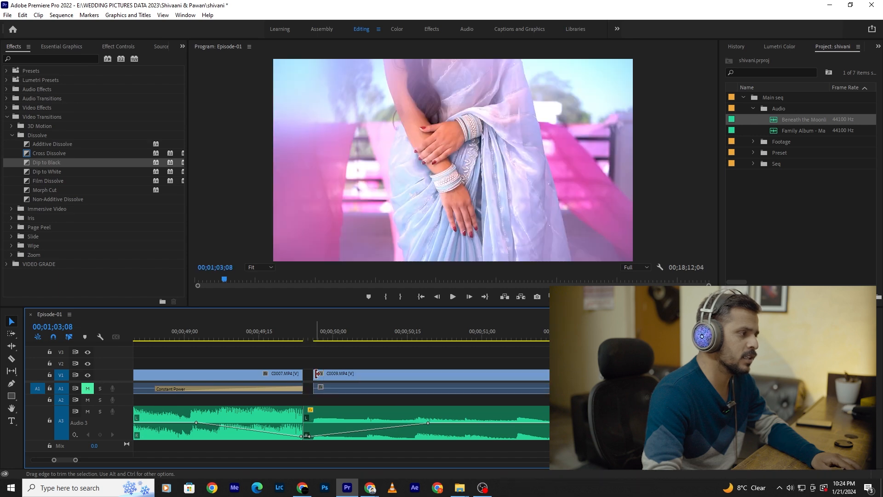
drag(353, 333, 636, 336)
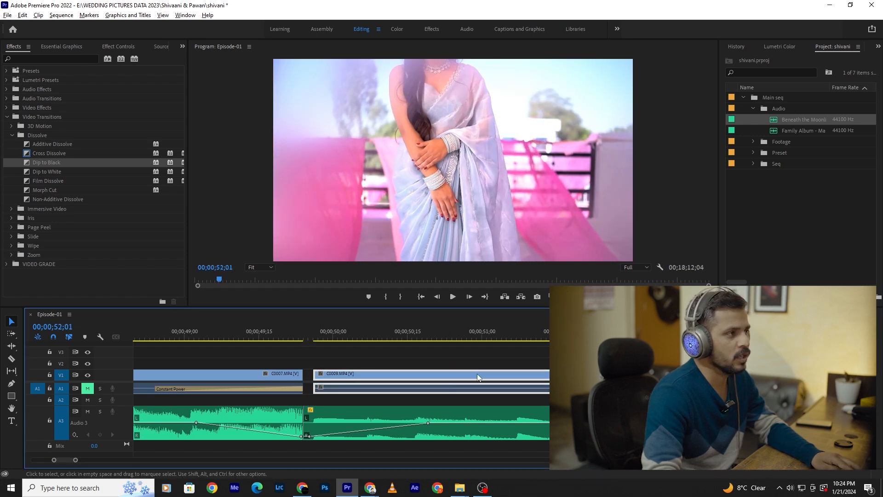
scroll(475, 377, down, 5)
drag(471, 340, 453, 351)
scroll(450, 365, up, 6)
scroll(511, 388, down, 3)
drag(357, 343, 344, 388)
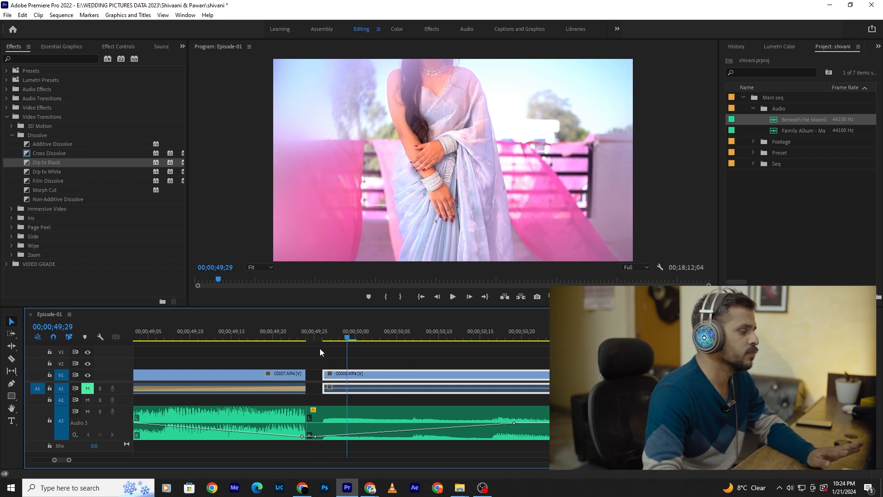
- Apply default transitions separately to the start of C0009.MP4 and the end of C0007.MP4
right_click(325, 378)
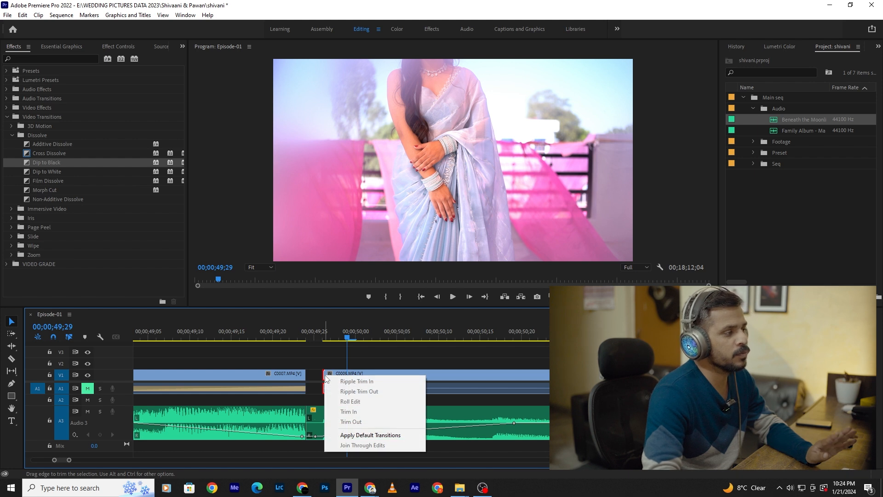
click(367, 355)
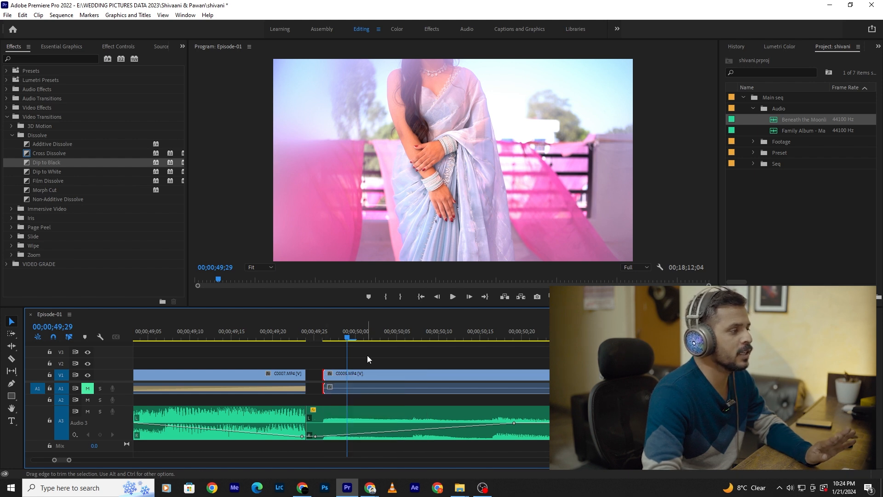
right_click(325, 374)
click(365, 433)
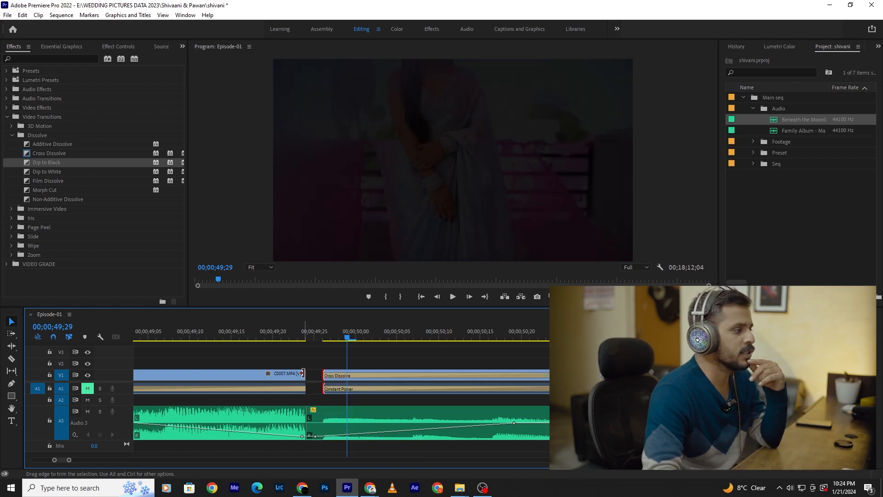
right_click(303, 373)
click(346, 432)
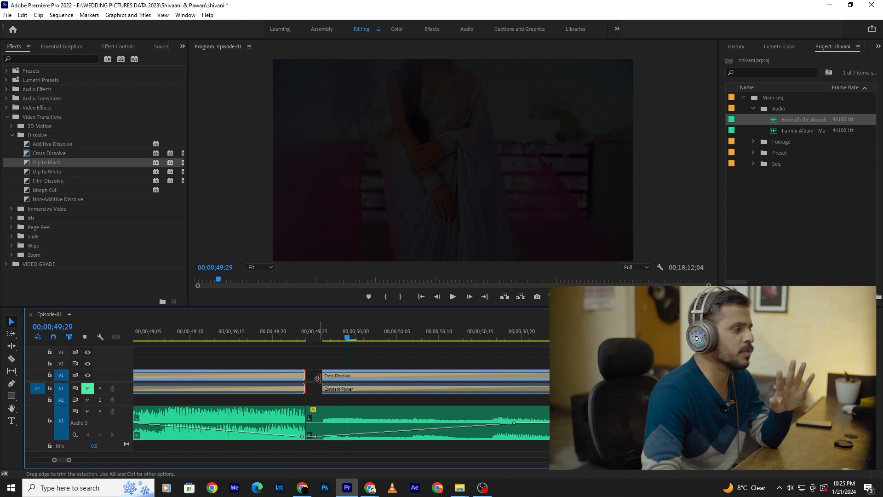
- Extend the start of C0009.MP4 back to meet the end of C0007.MP4 and play through the two adjoining Cross Dissolves
drag(326, 374, 307, 379)
scroll(307, 387, down, 3)
scroll(307, 388, down, 3)
click(256, 335)
scroll(468, 399, up, 2)
key(space)
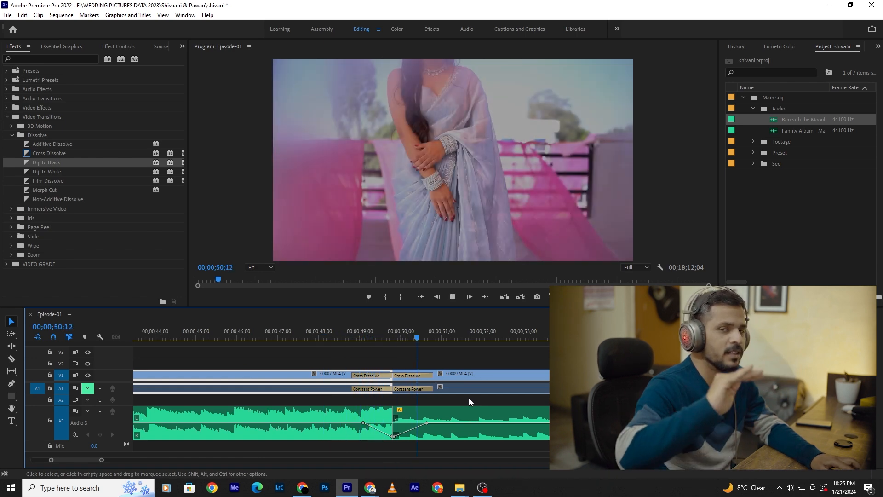
key(space)
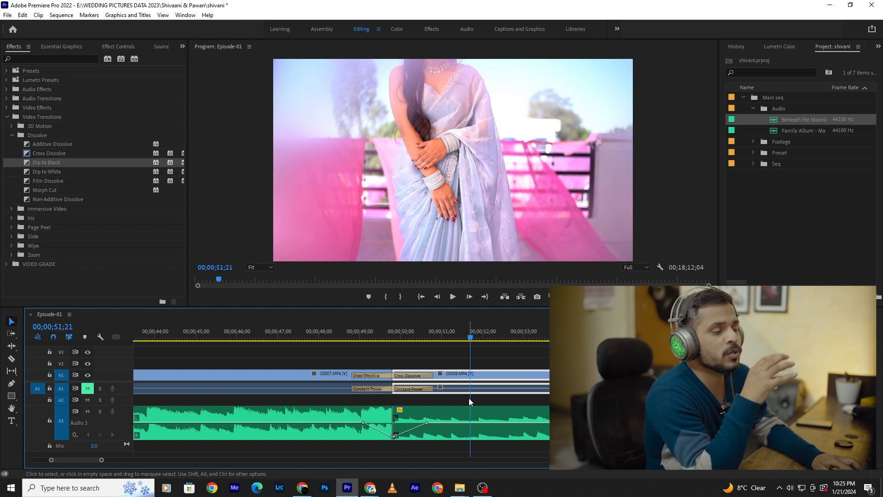
- Play on through C0009.MP4 to check how the second song runs under the footage
alt+scroll(513, 397, down, 3)
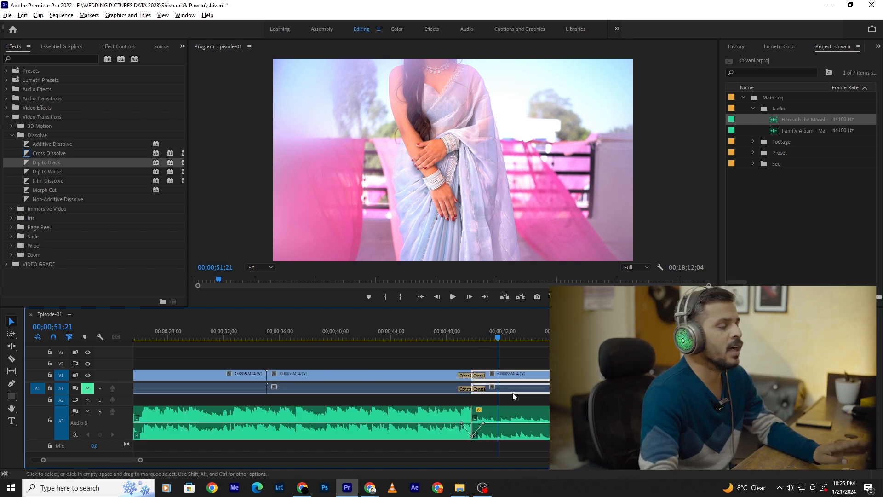
alt+scroll(513, 397, down, 1)
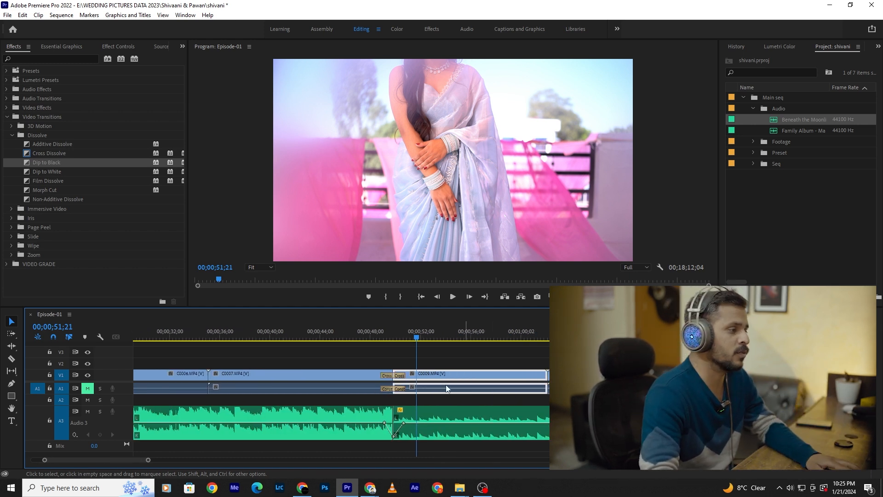
key(space)
alt+scroll(438, 406, down, 3)
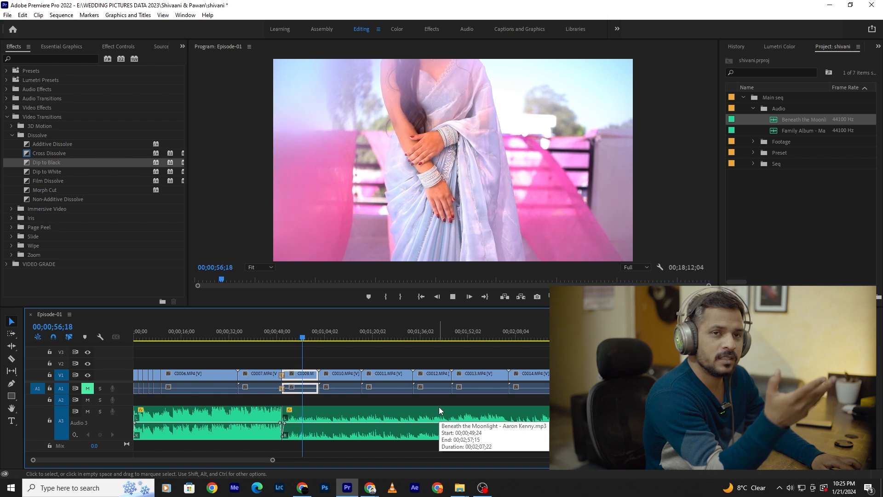
key(space)
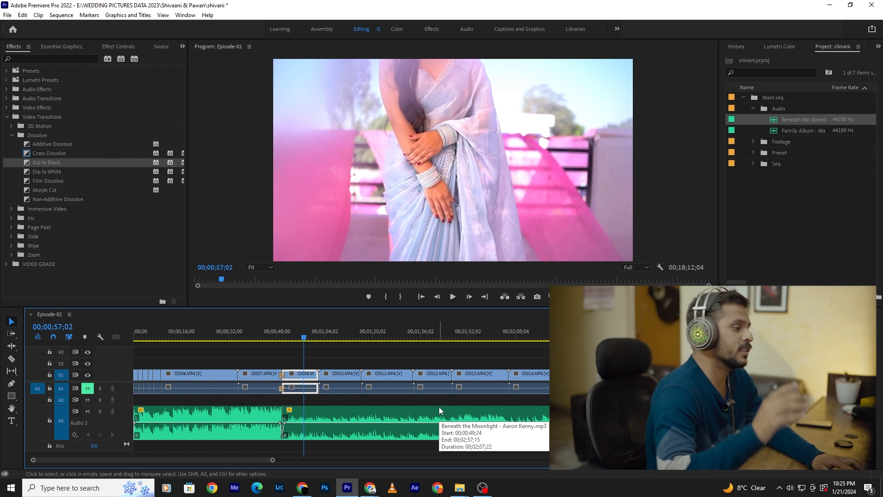
- Collapse audio track A3 and move the Beneath the Moonlight clip down to a new track A4
double_click(124, 416)
double_click(129, 411)
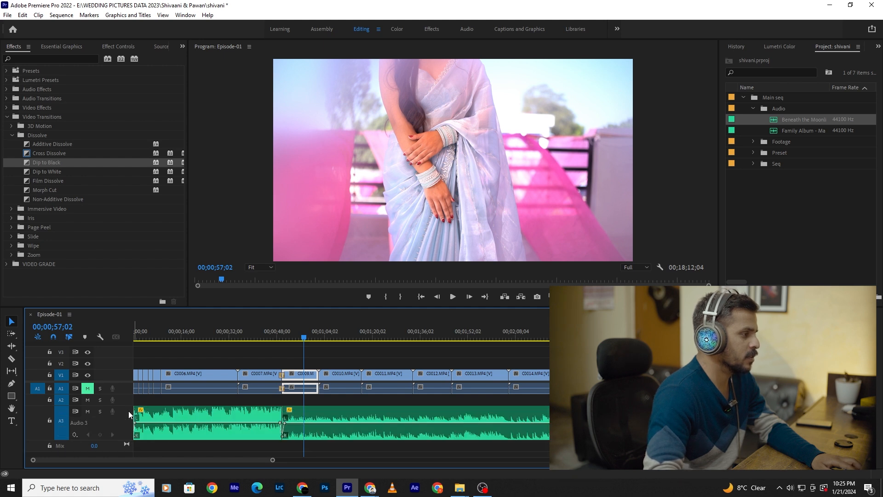
double_click(128, 410)
scroll(269, 418, up, 5)
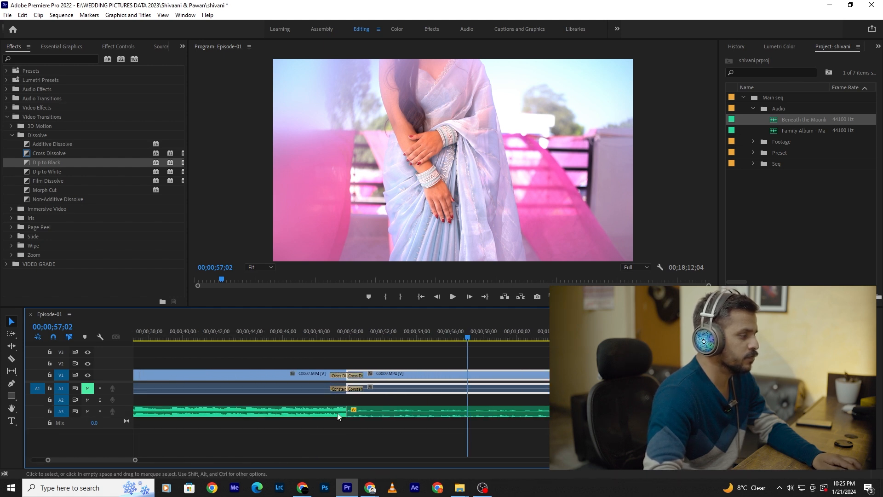
drag(374, 415, 354, 434)
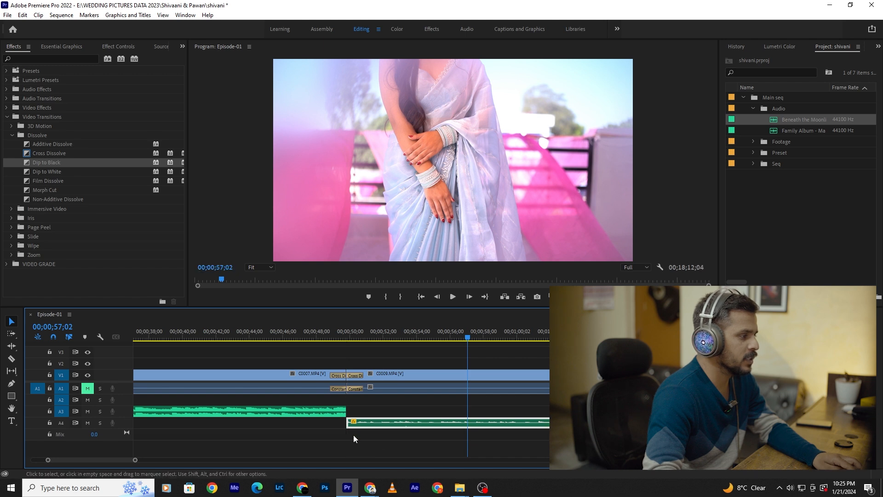
- Shift Beneath the Moonlight on A4 to start at about 00;00;49;21, overlapping the first song's end, and play the overlap
scroll(352, 435, up, 4)
double_click(129, 421)
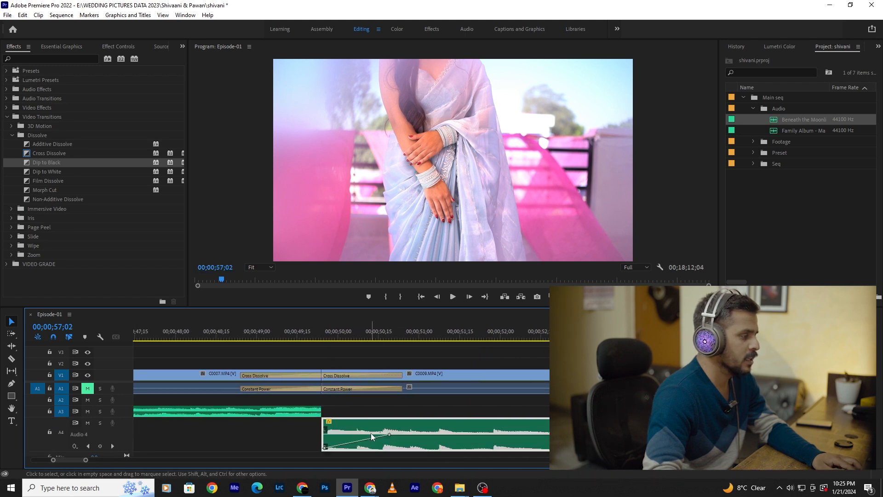
drag(371, 423, 363, 421)
scroll(317, 421, up, 4)
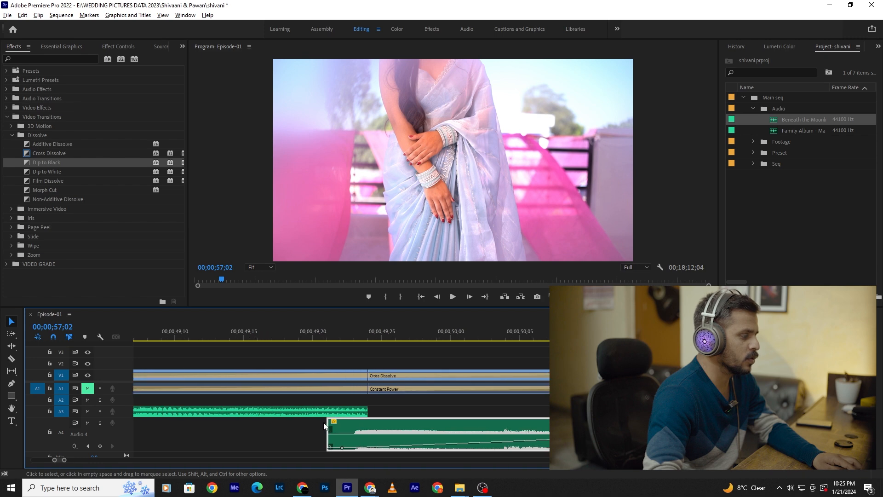
click(309, 330)
key(space)
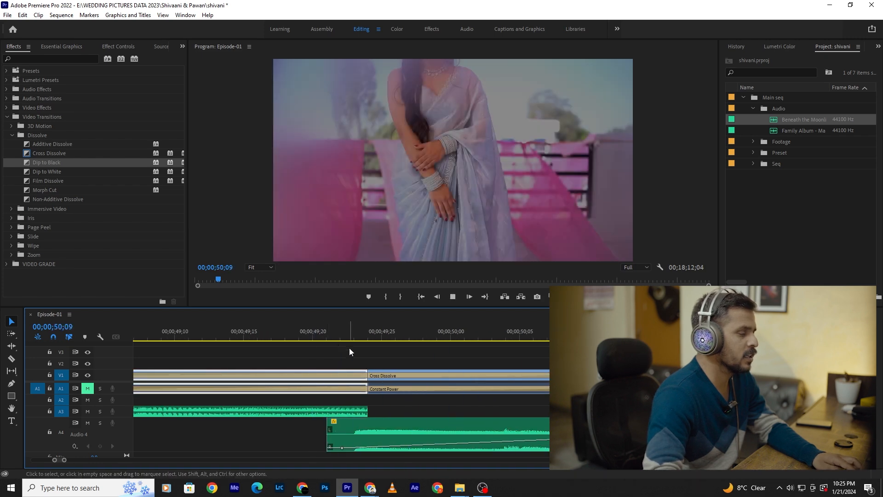
scroll(350, 352, down, 4)
key(space)
- Move the keyframe ending the second song's fade-in to 00;00;50;10 at -4.6 dB, then collapse track A4
scroll(387, 423, down, 2)
drag(394, 434, 382, 434)
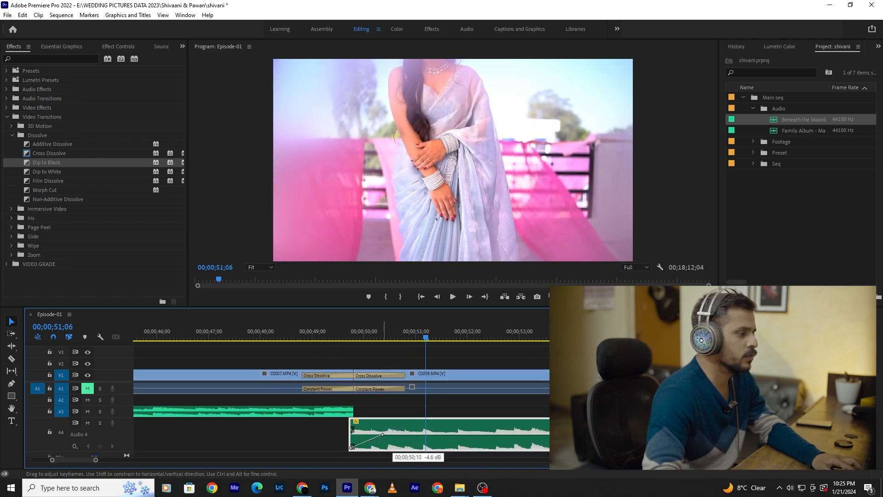
scroll(360, 416, up, 5)
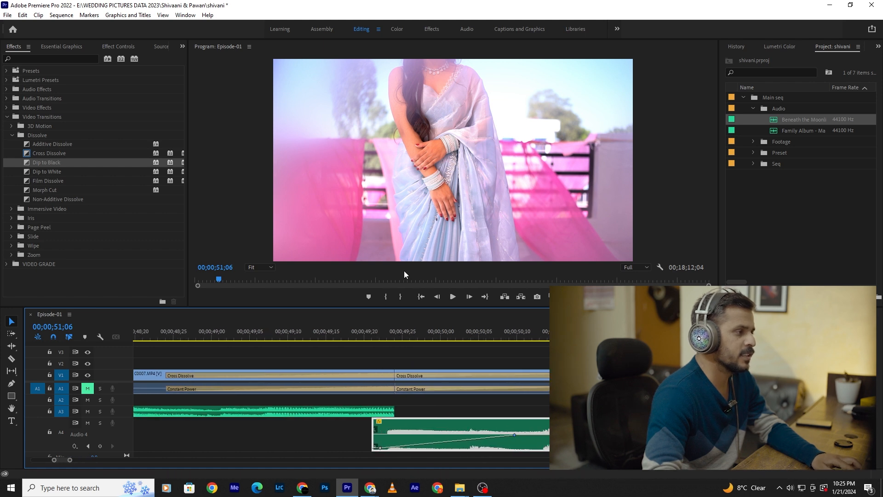
click(352, 336)
key(space)
- Play the overlapping song change together with the dissolves between C0007.MP4 and C0009.MP4
key(space)
double_click(124, 432)
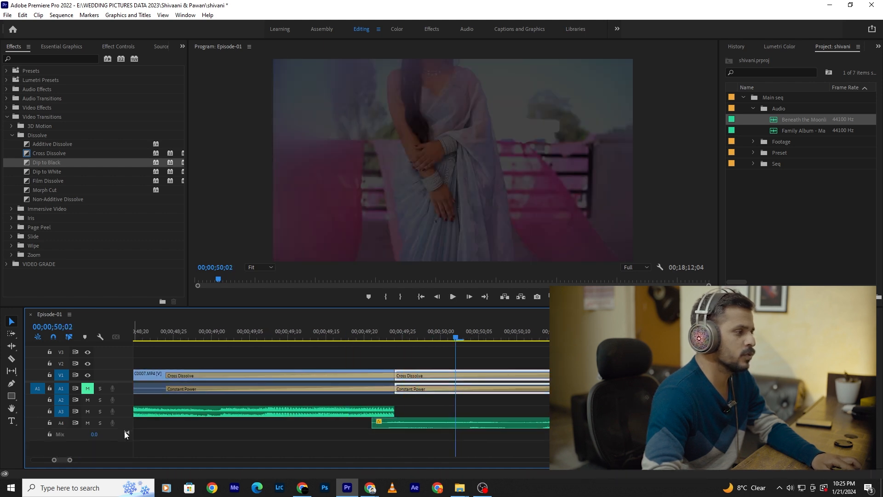
key(space)
scroll(283, 426, down, 3)
click(311, 336)
key(space)
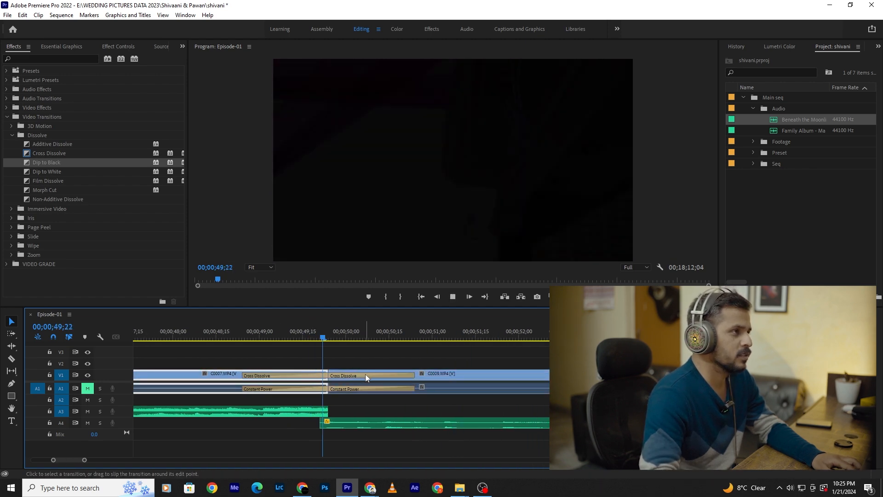
key(space)
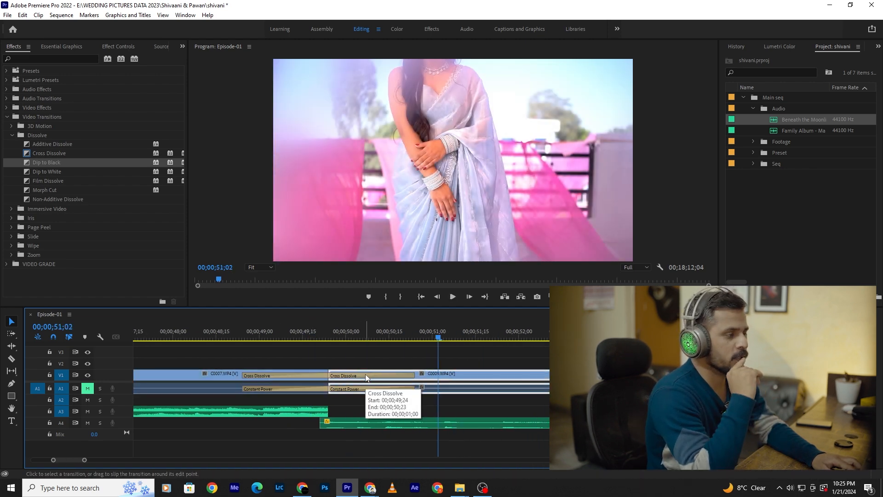
key(space)
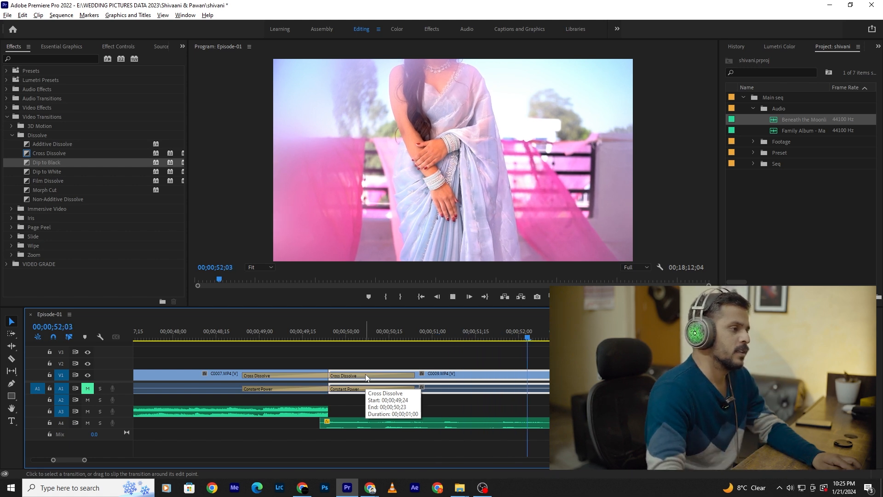
scroll(392, 388, down, 5)
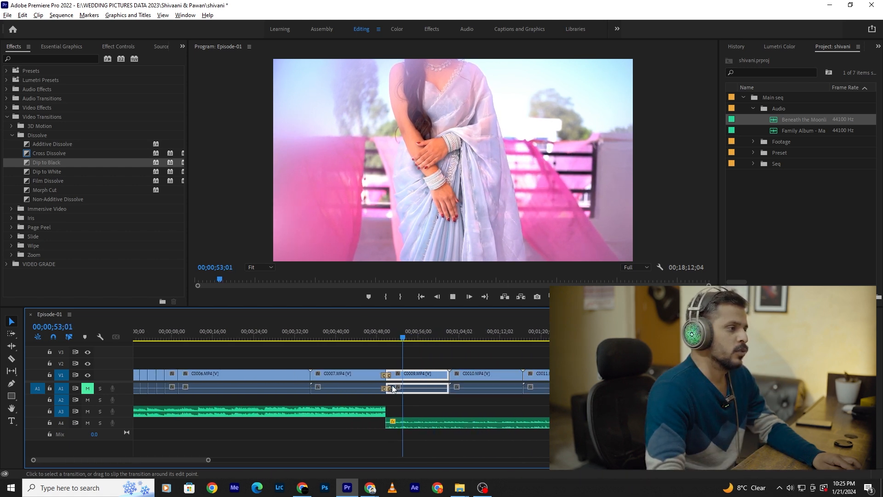
scroll(393, 389, down, 5)
key(space)
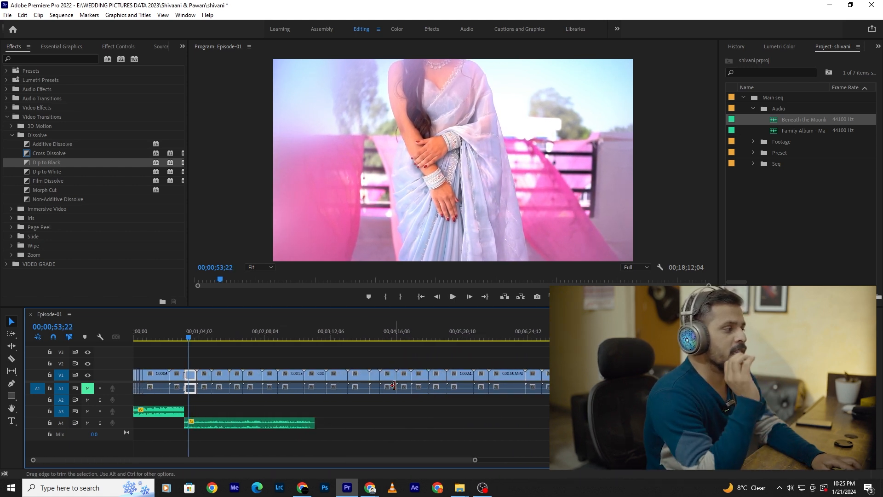